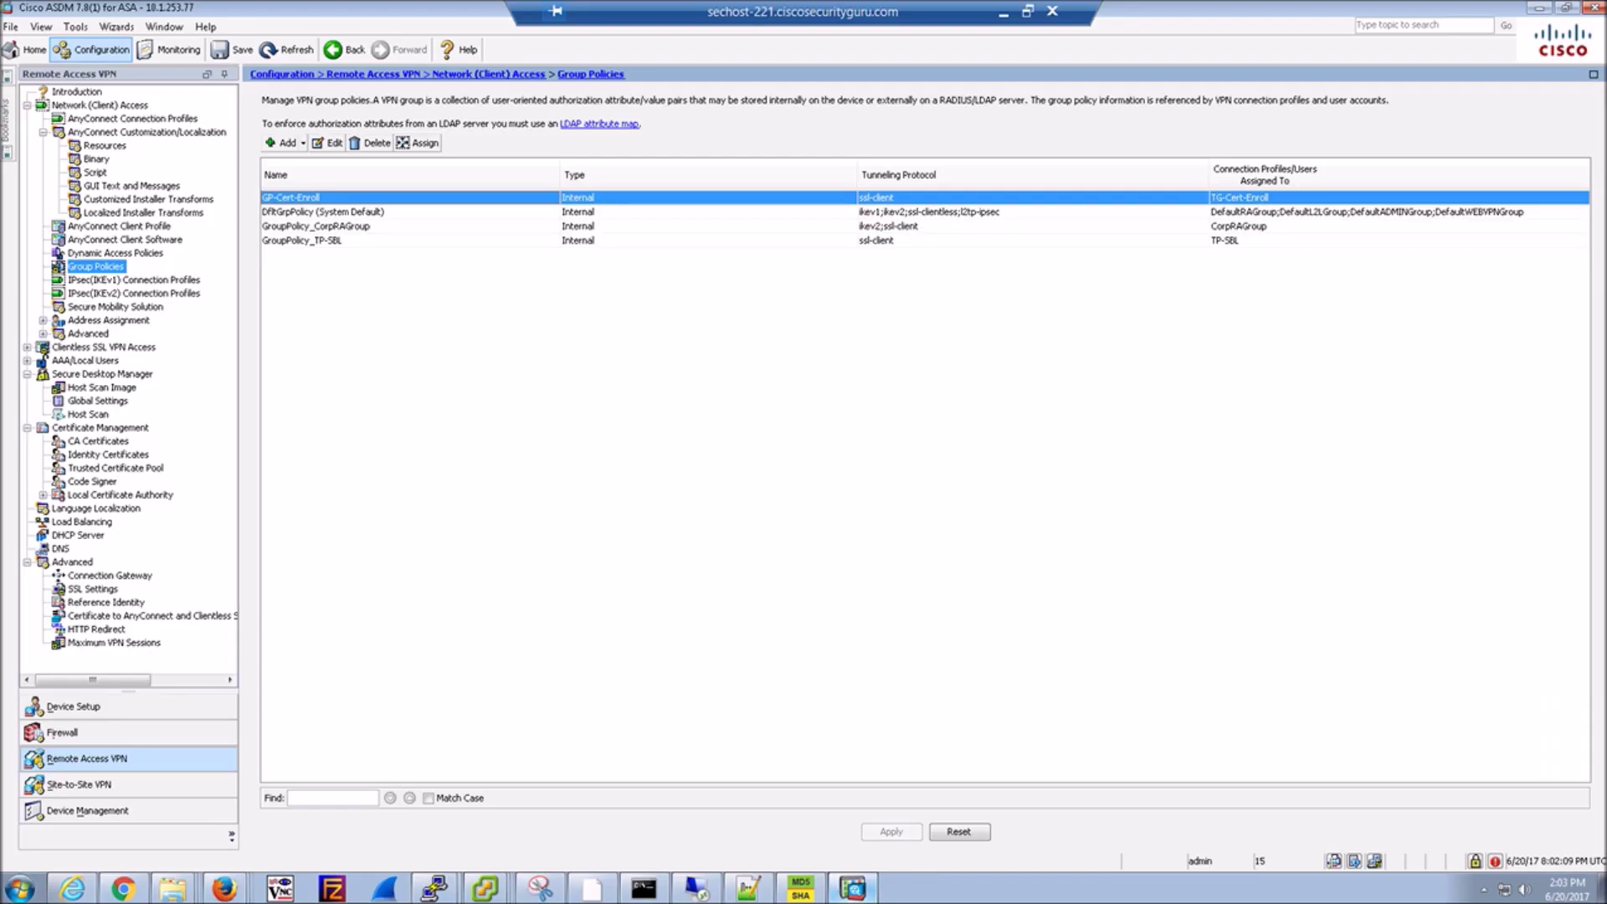
Launch the AnyConnect VPN Wizard from the Wizards > VPN Wizards menu.
left_click(117, 25)
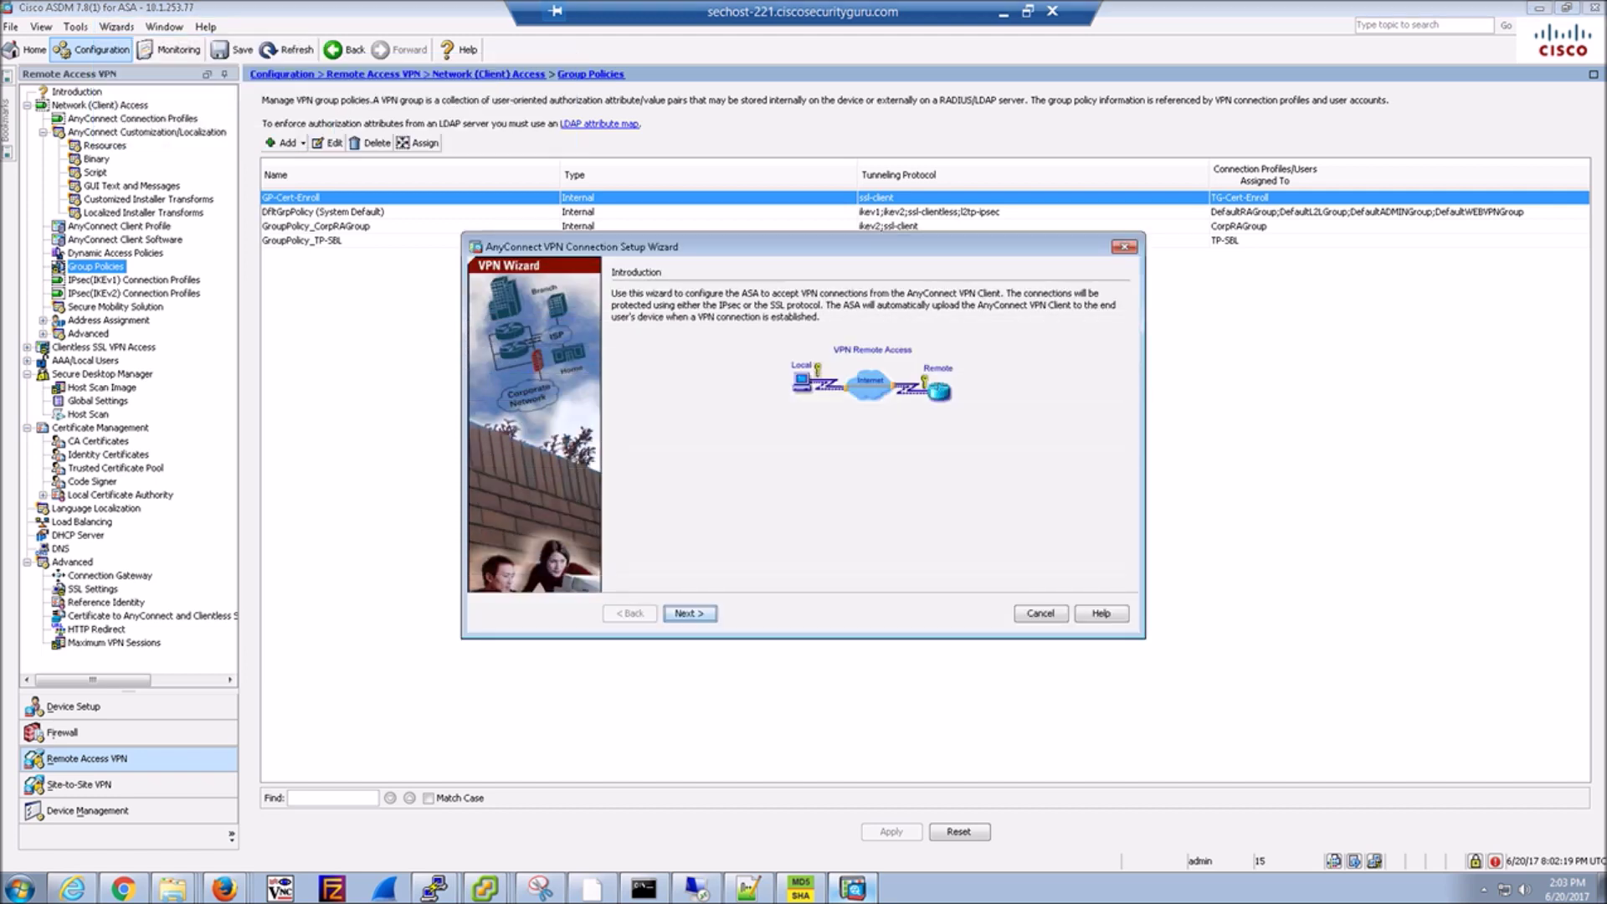
key("Return")
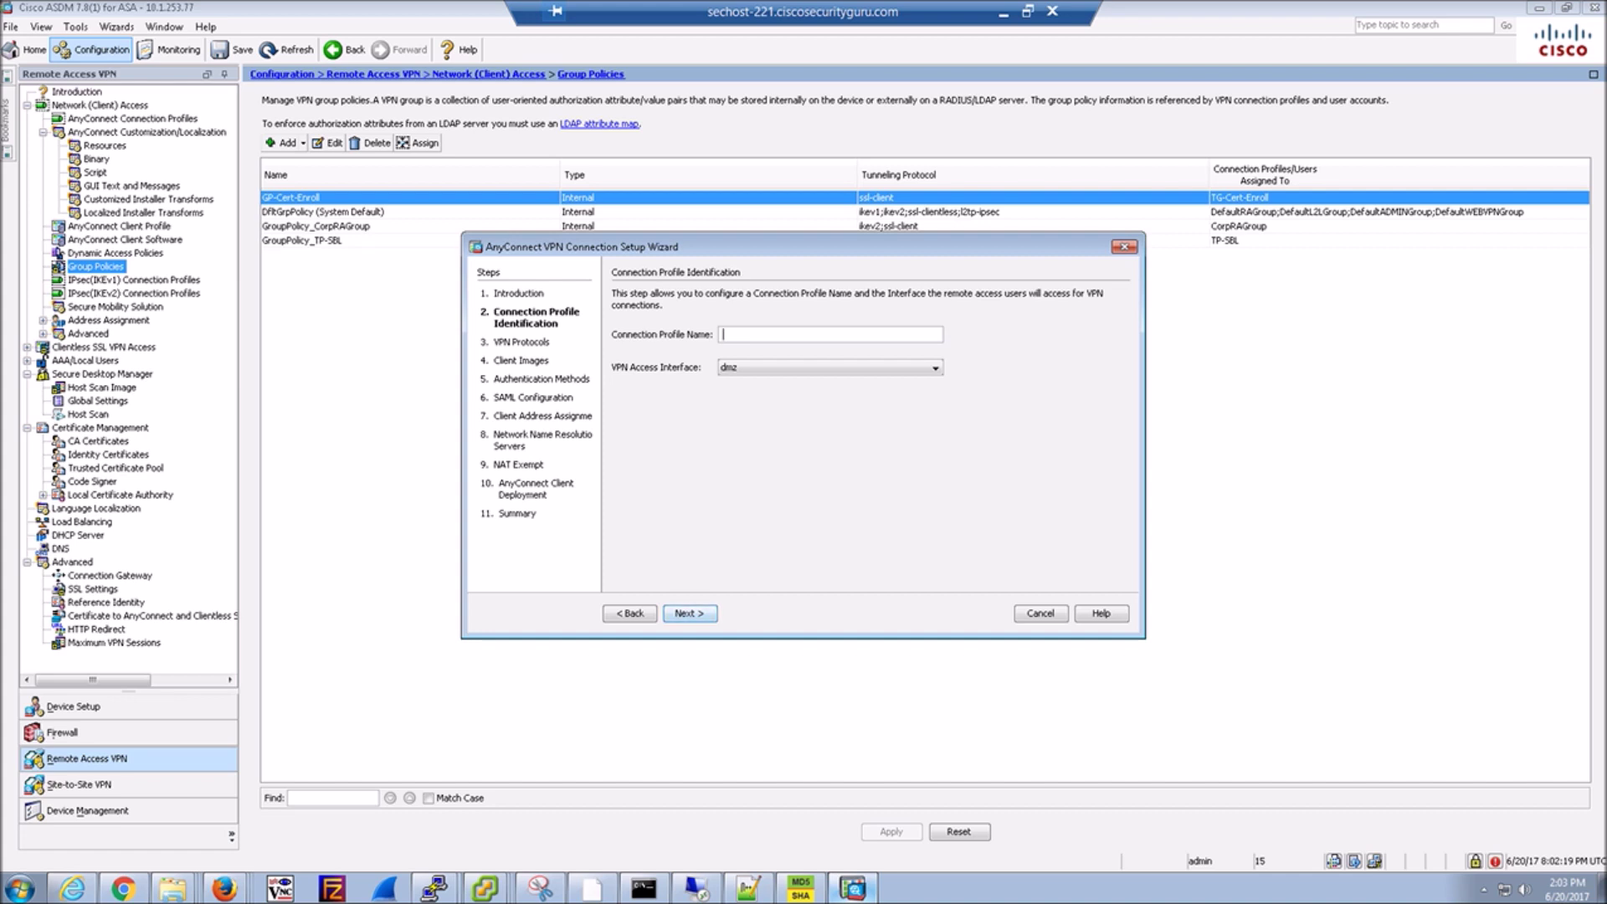
Name the connection profile New-Anyconnect and set its VPN access interface to vpn.
type("New-ANyco")
key("BackSpace")
key("BackSpace")
key("BackSpace")
key("BackSpace")
type("nyconnect")
left_click(935, 368)
left_click(829, 397)
left_click(936, 367)
left_click(829, 410)
Use SSL only, with IPsec disabled, and keep ASDM_TrustPoint0 as the device certificate.
left_click(689, 613)
left_click(620, 359)
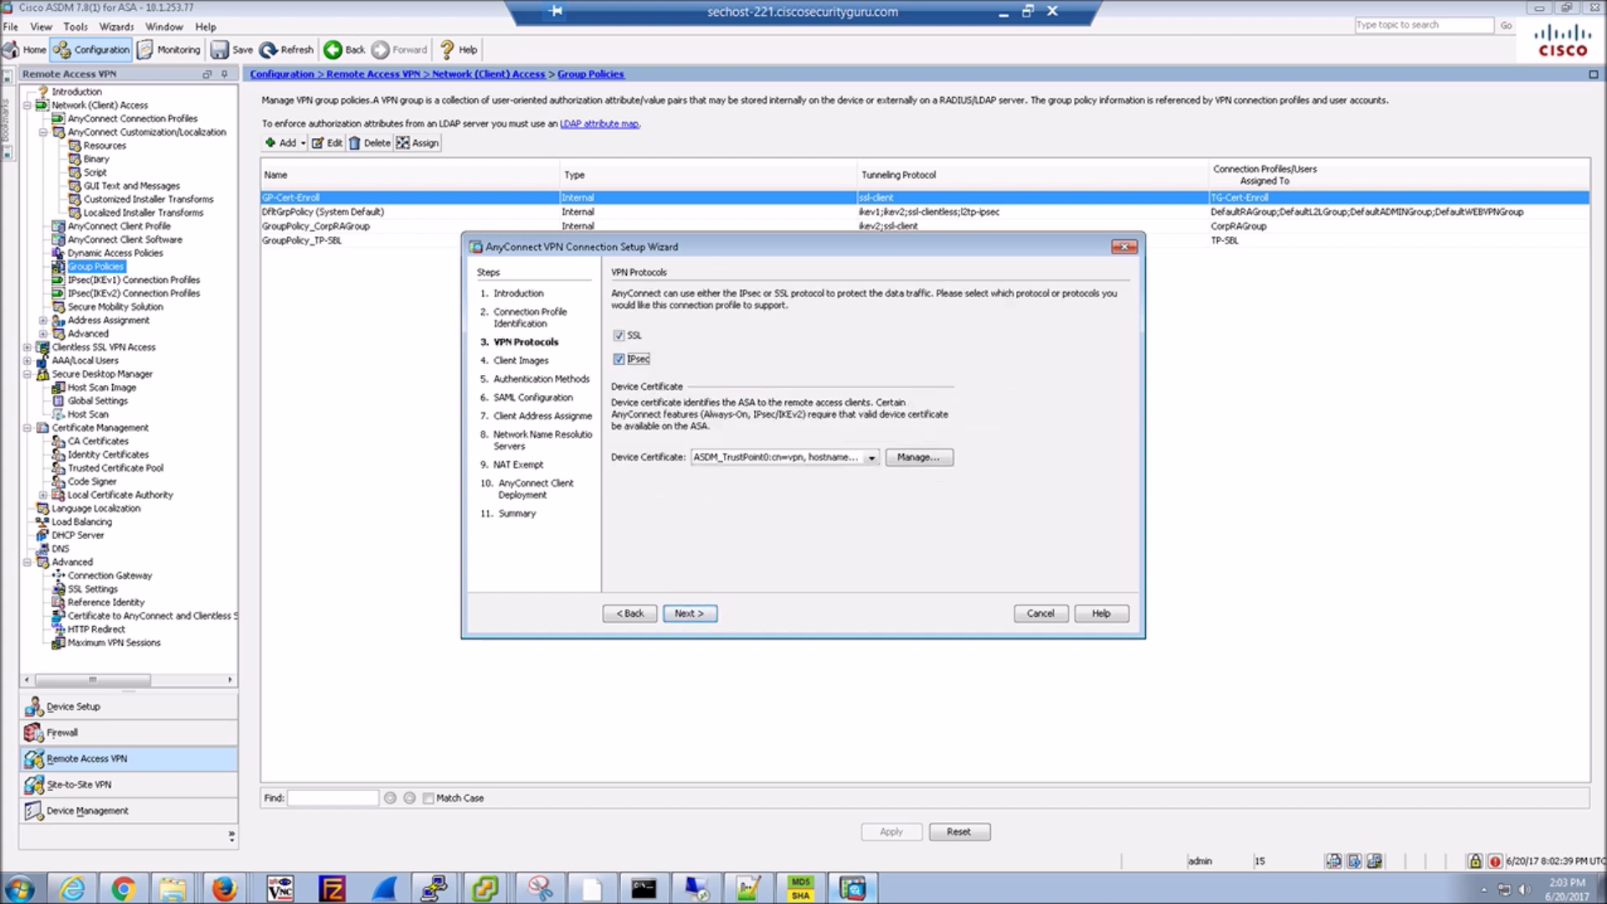
left_click(871, 457)
key("Return")
key("Return")
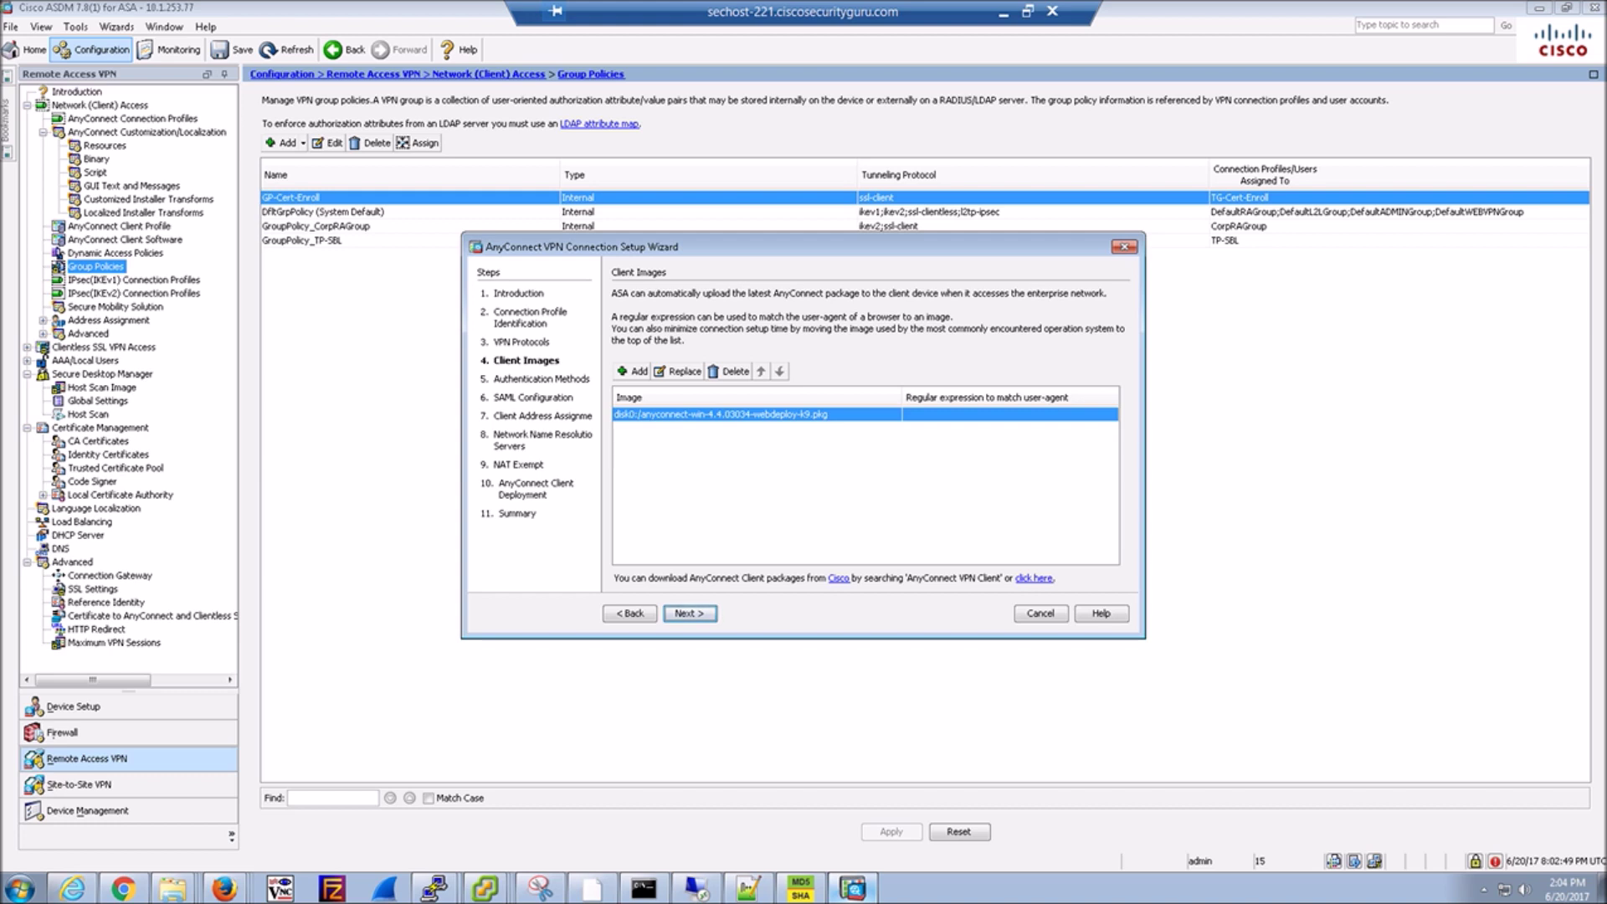
Replace the client image with anyconnect-win-4.4.03034-webdeploy-k9.pkg from flash, logging in to browse.
key("Tab")
key("space")
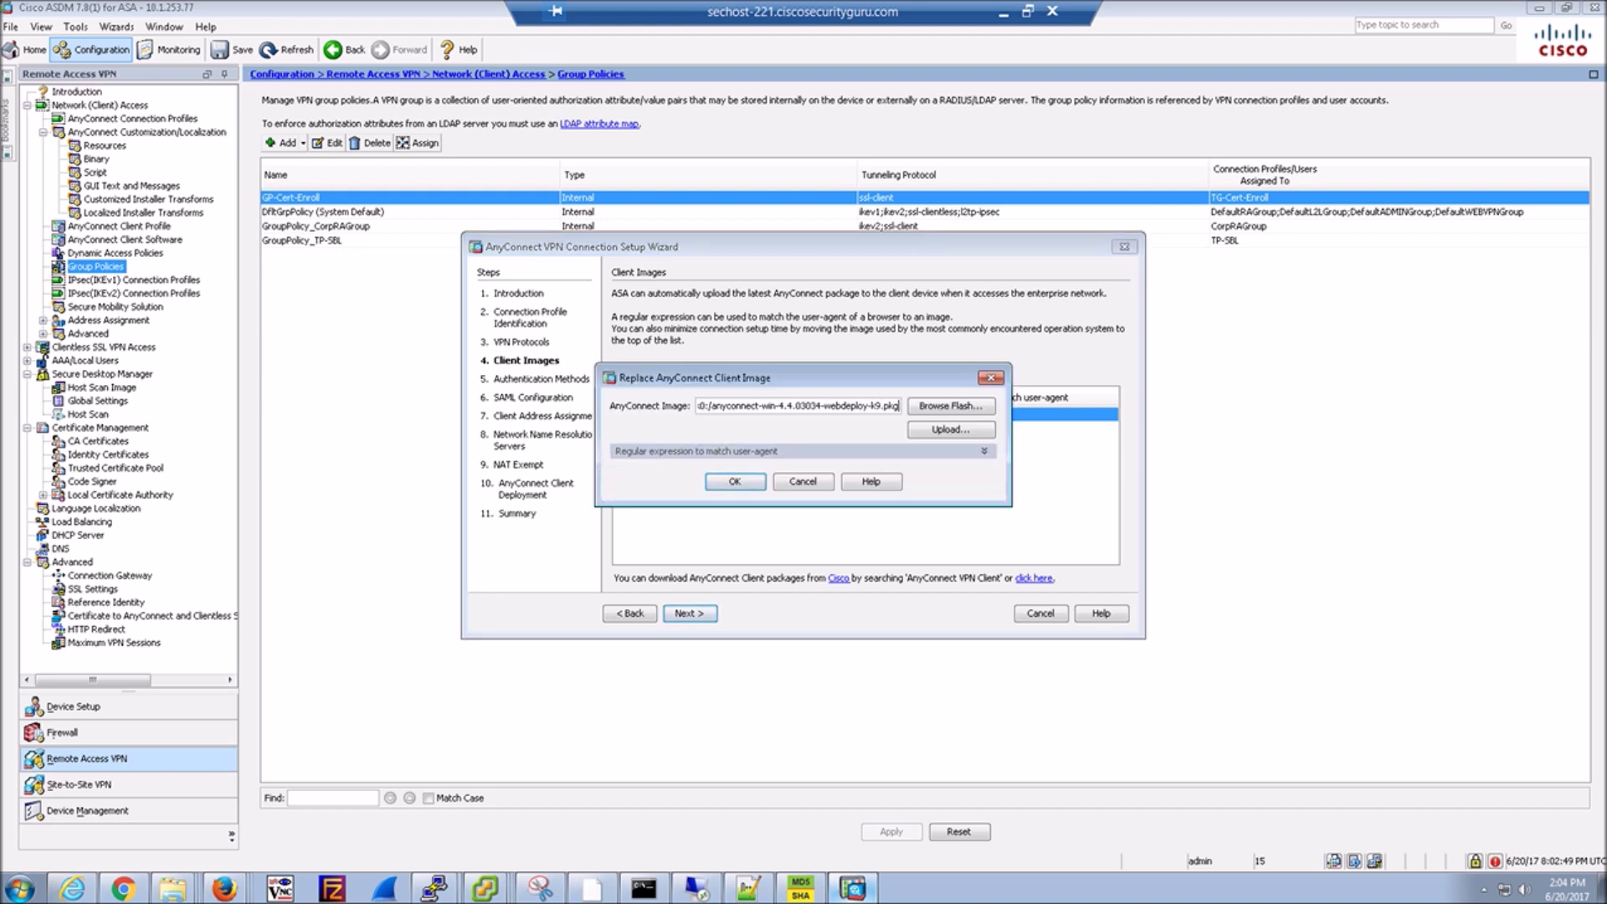
key("Tab")
key("space")
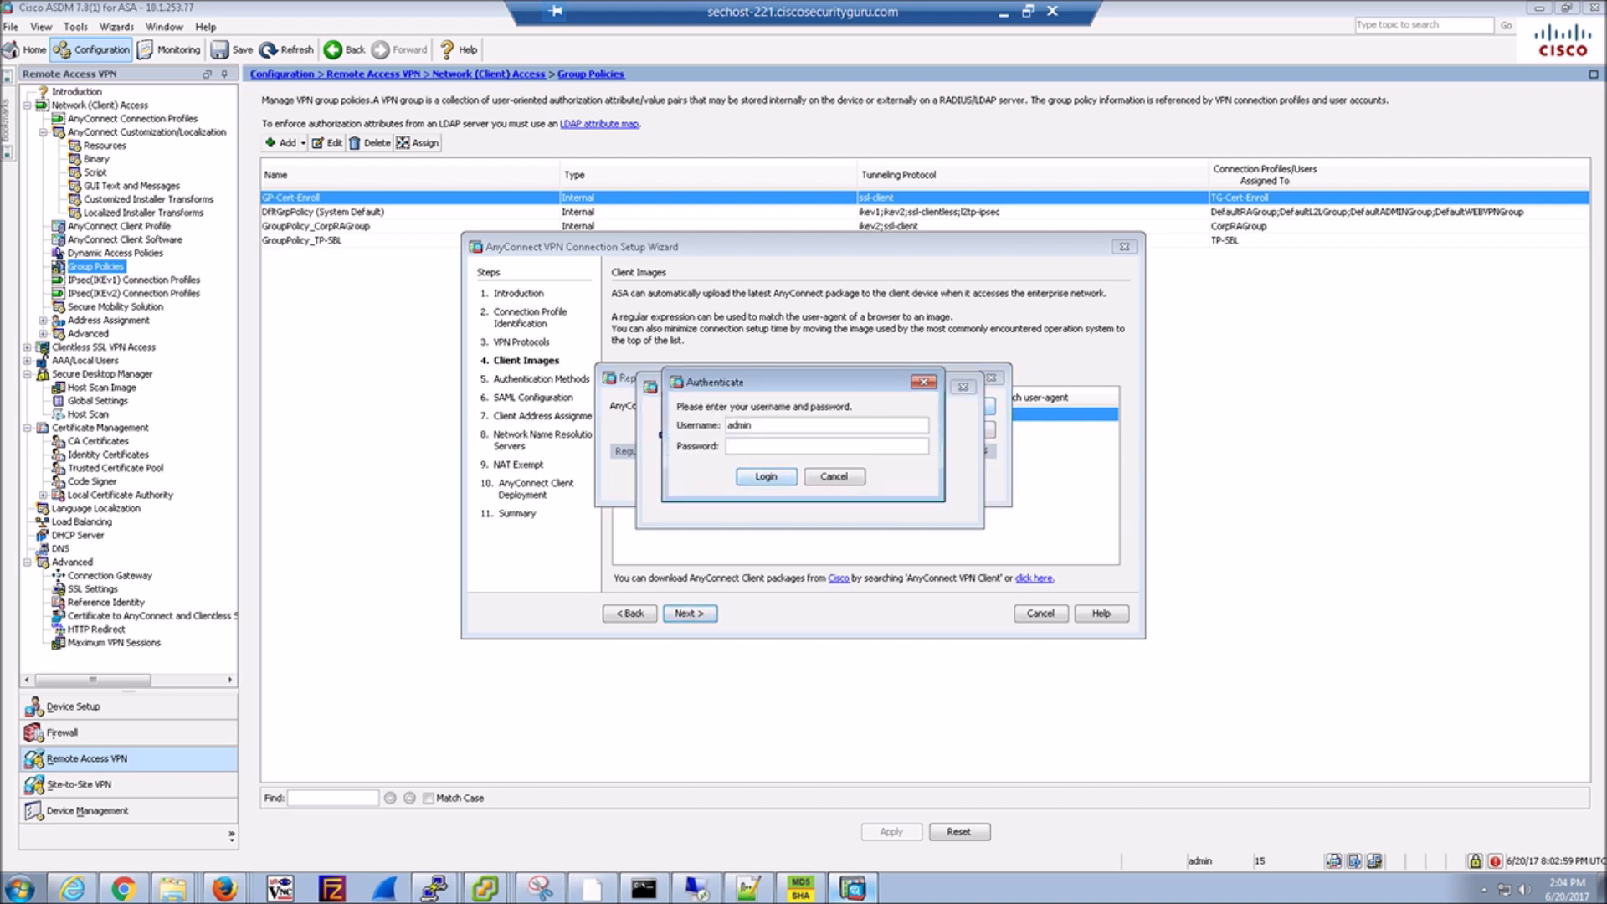
type("**********")
key("Return")
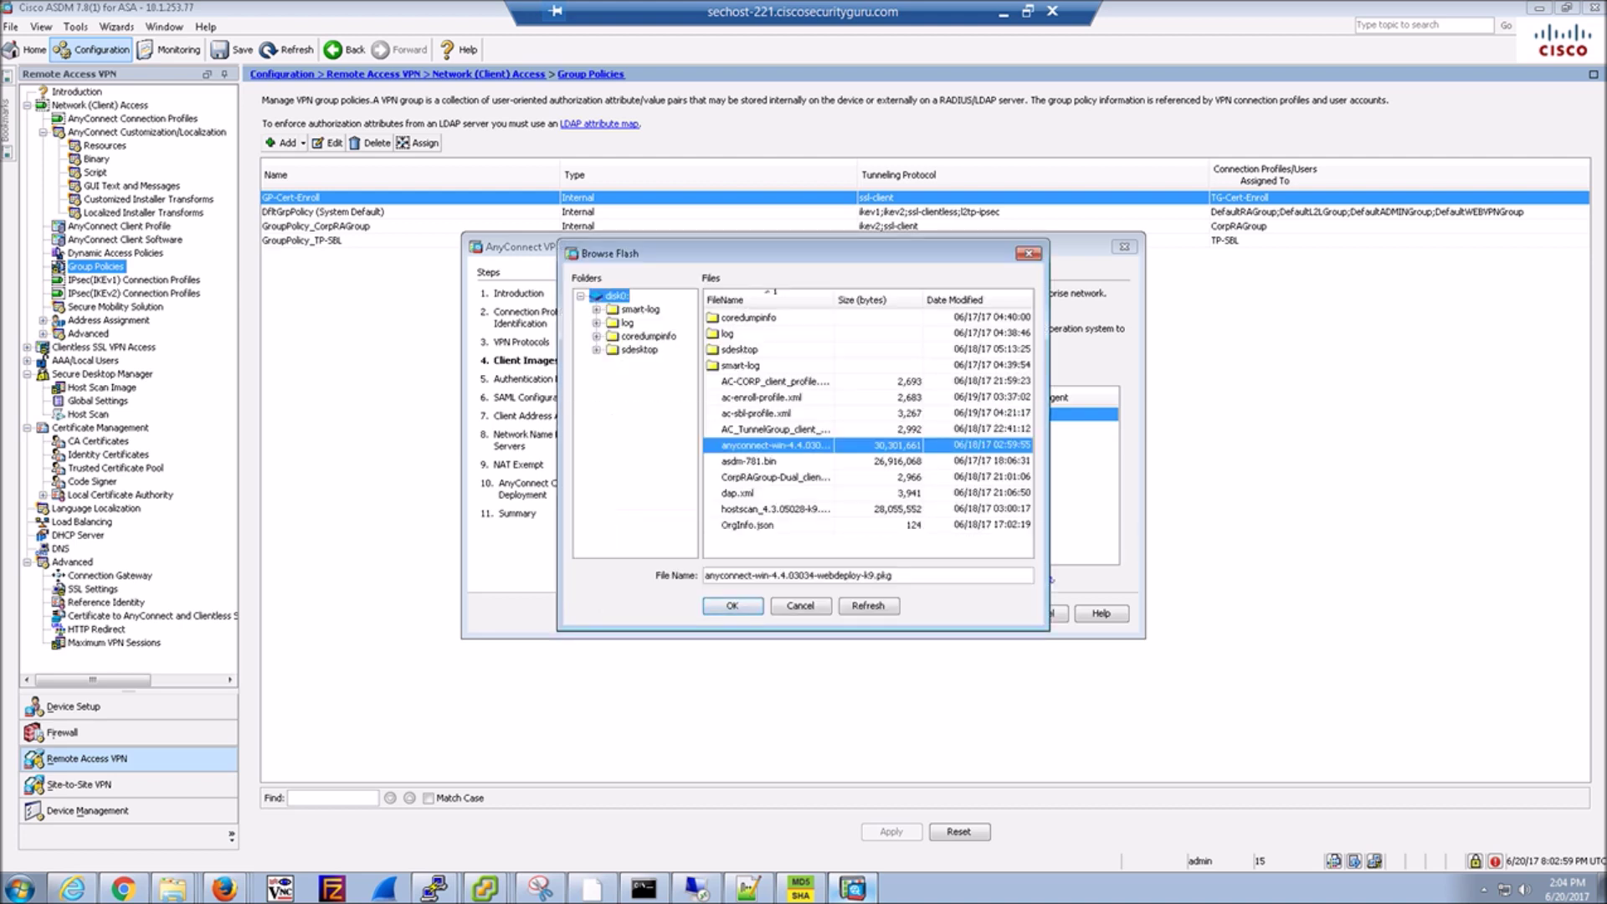
key("Return")
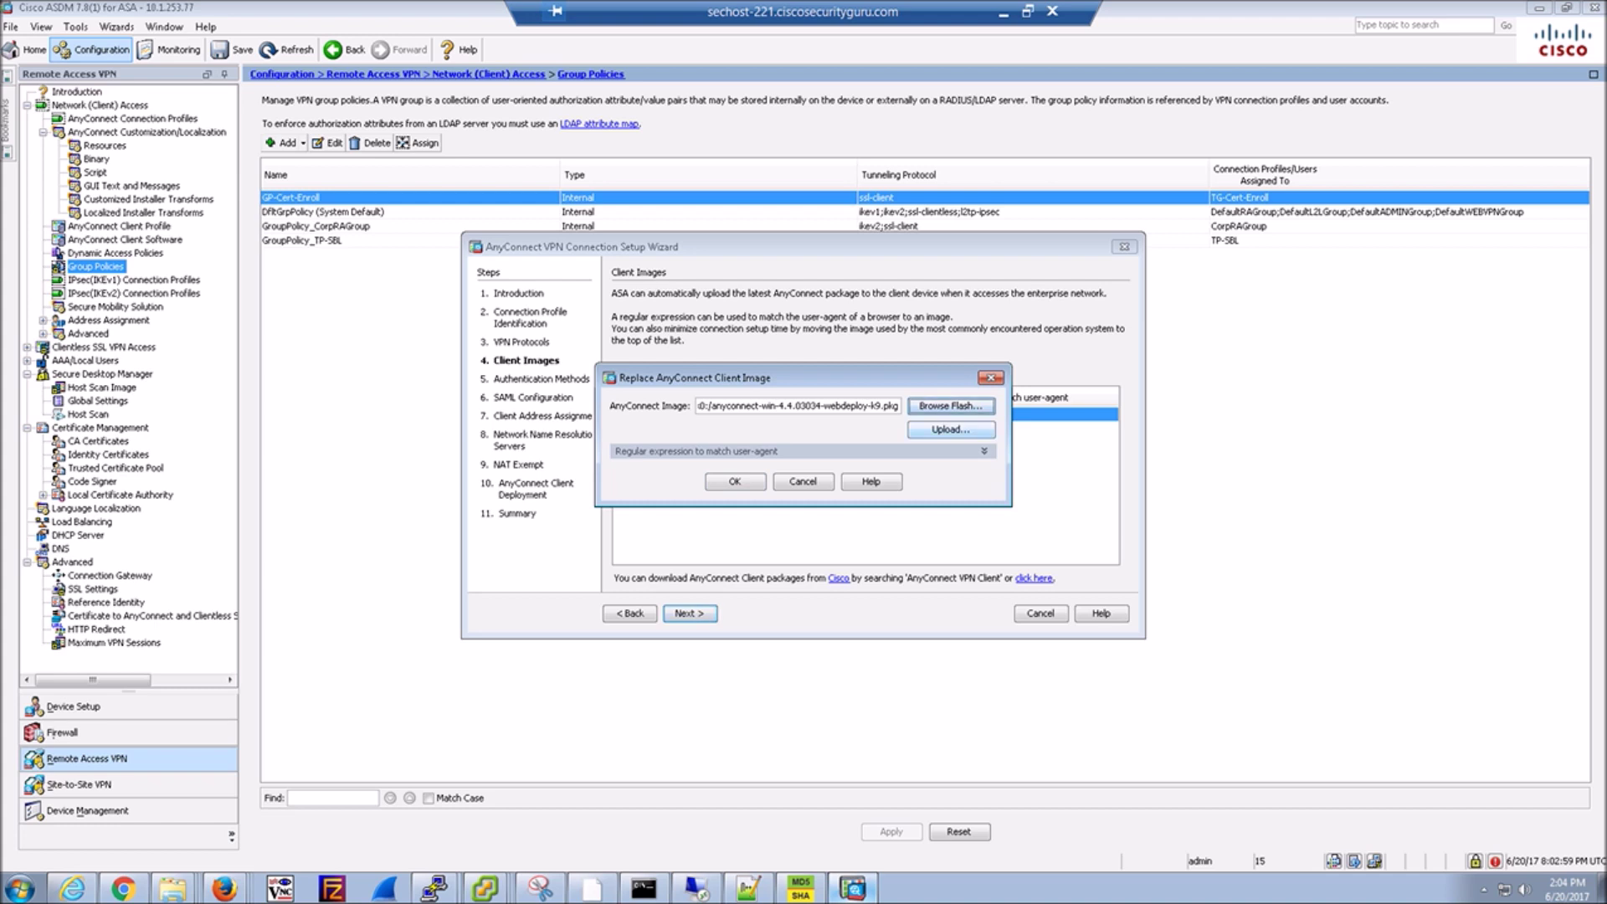
key("Return")
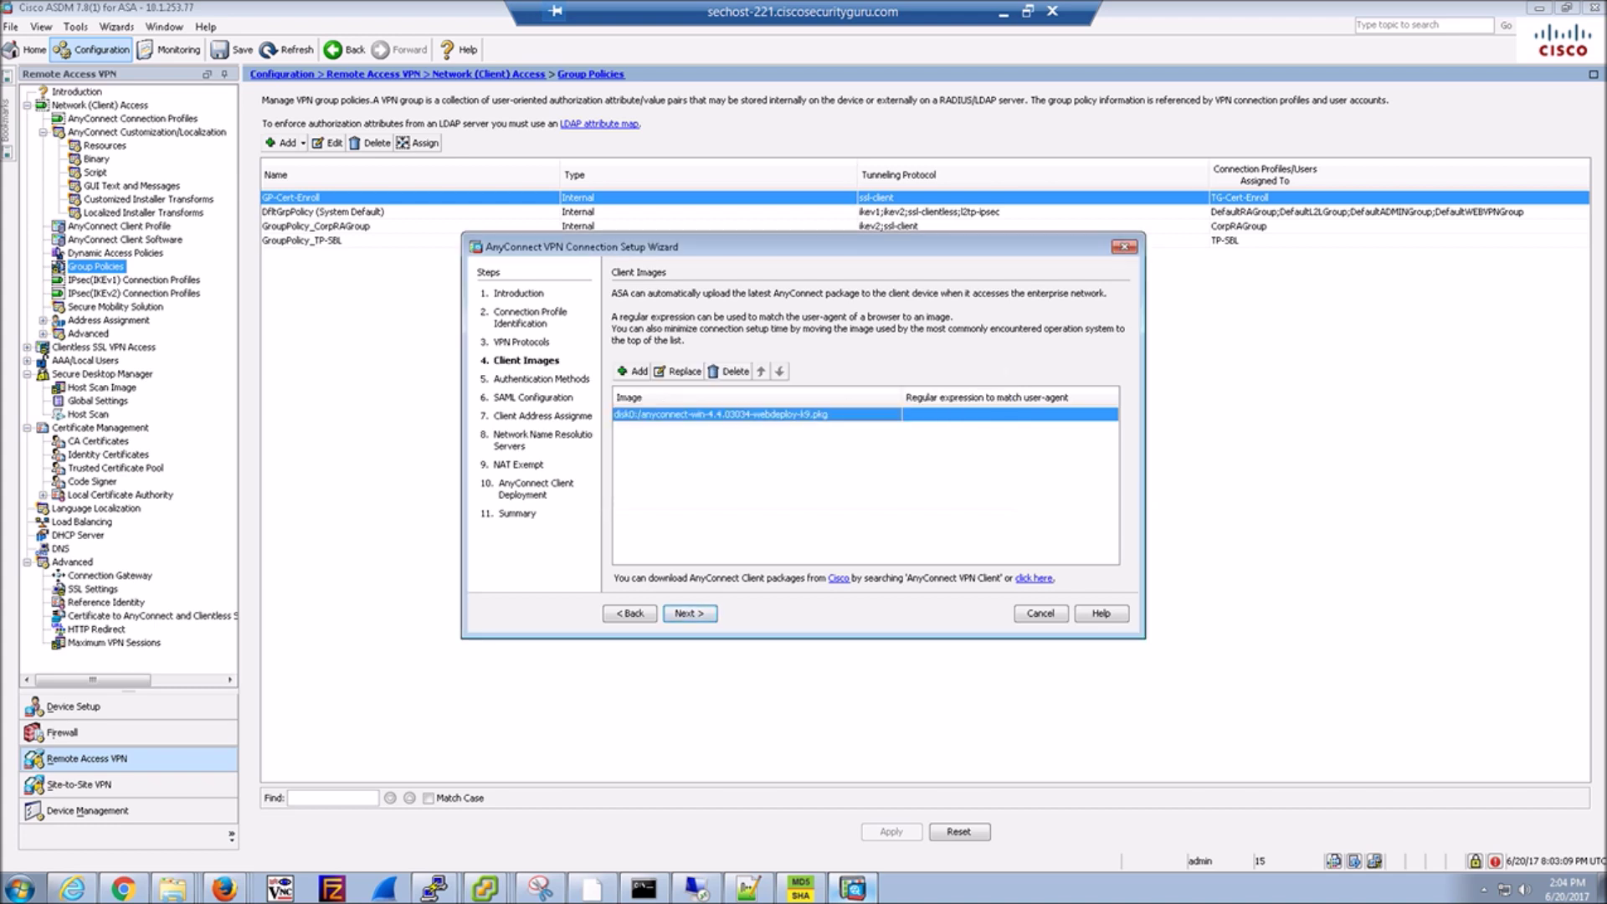
key("Return")
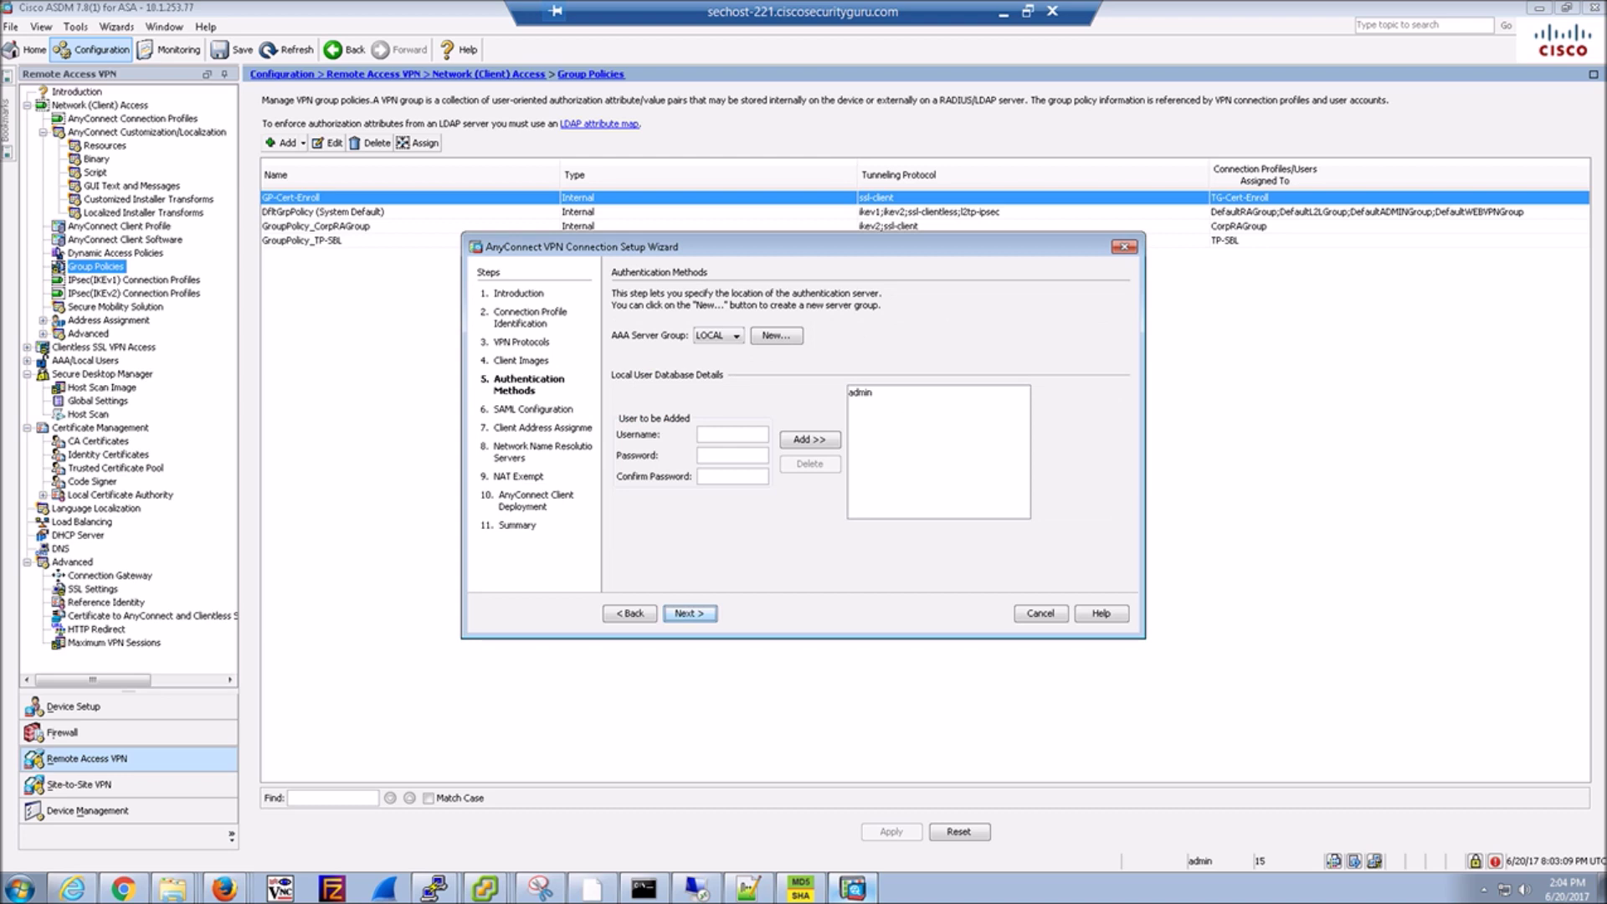
Create LDAP server group AD-New with server 10.1.72.100 on inside, then open that server.
left_click(776, 335)
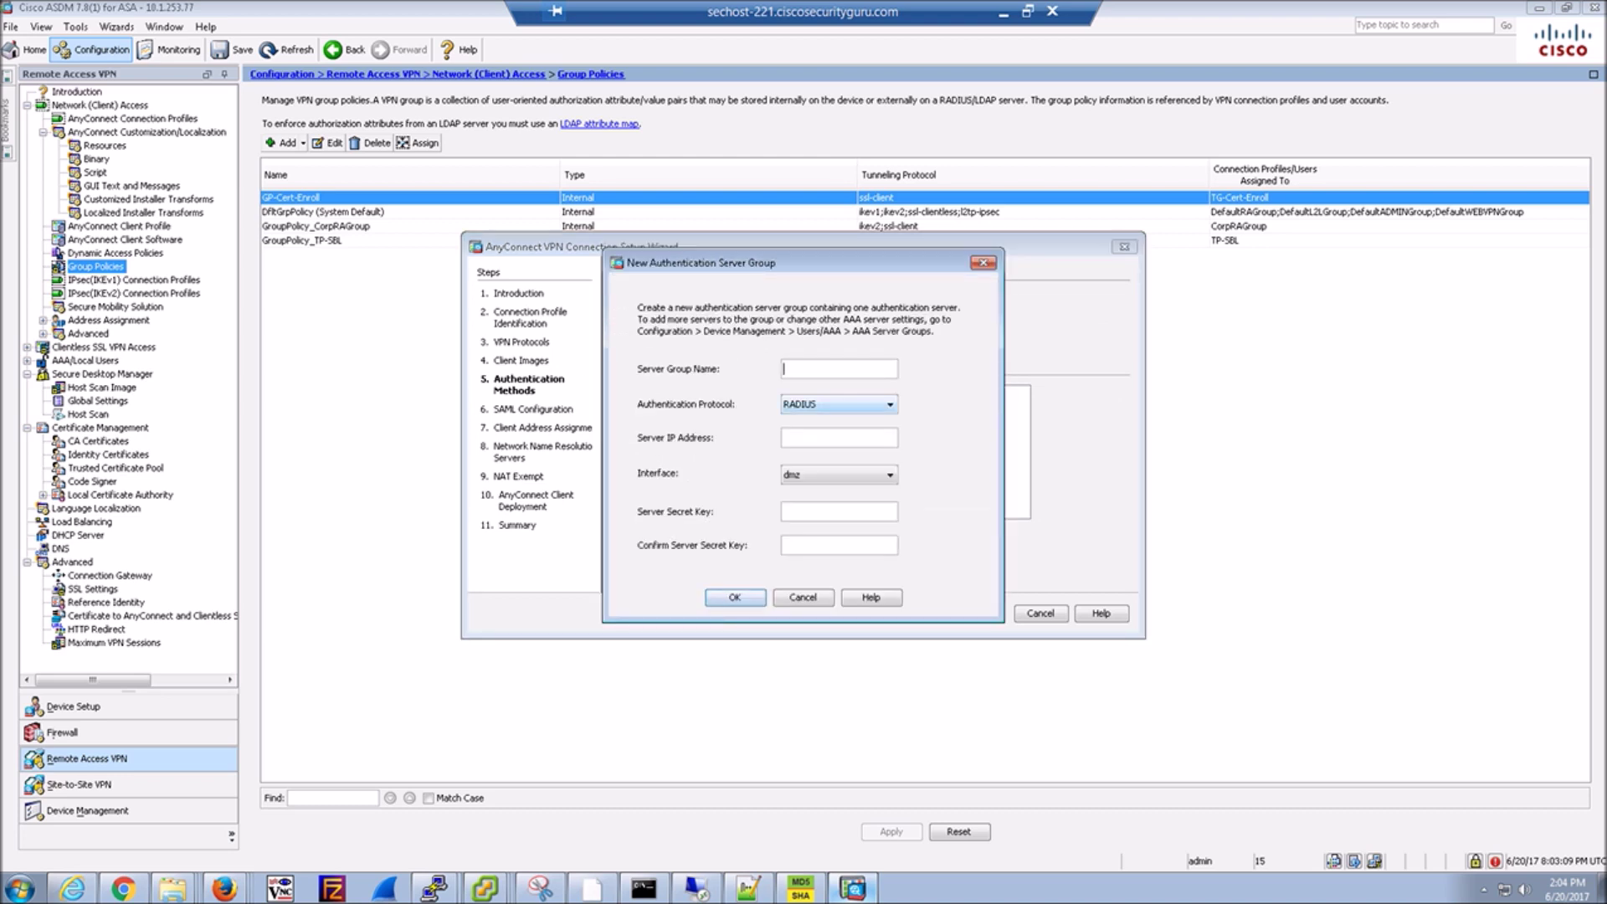
type("AD-New")
left_click(840, 404)
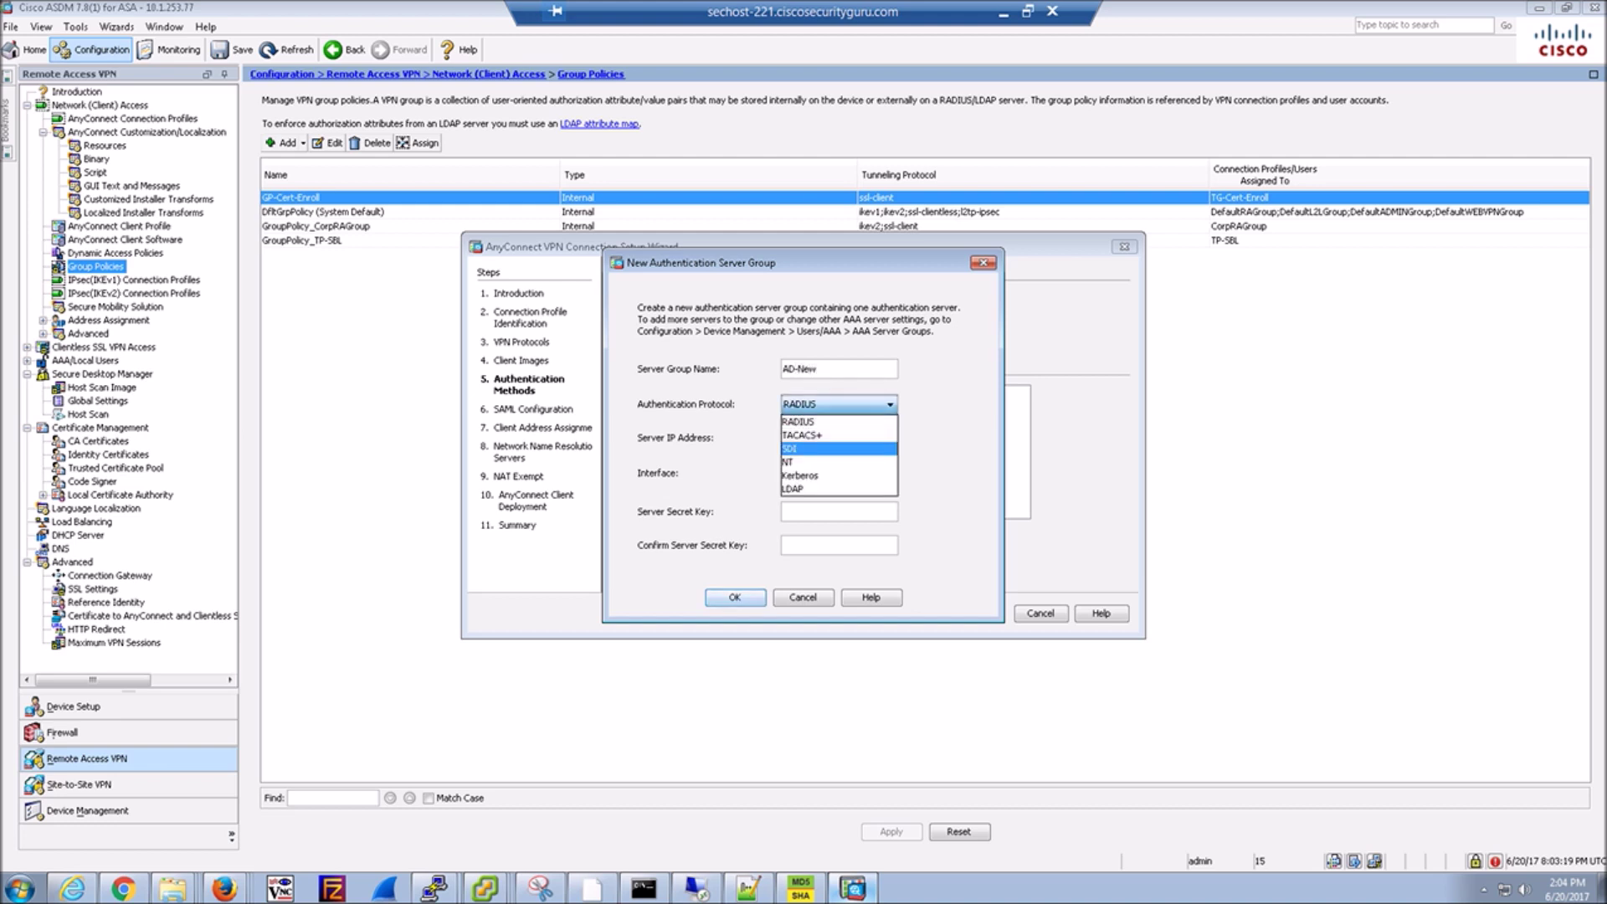
left_click(840, 488)
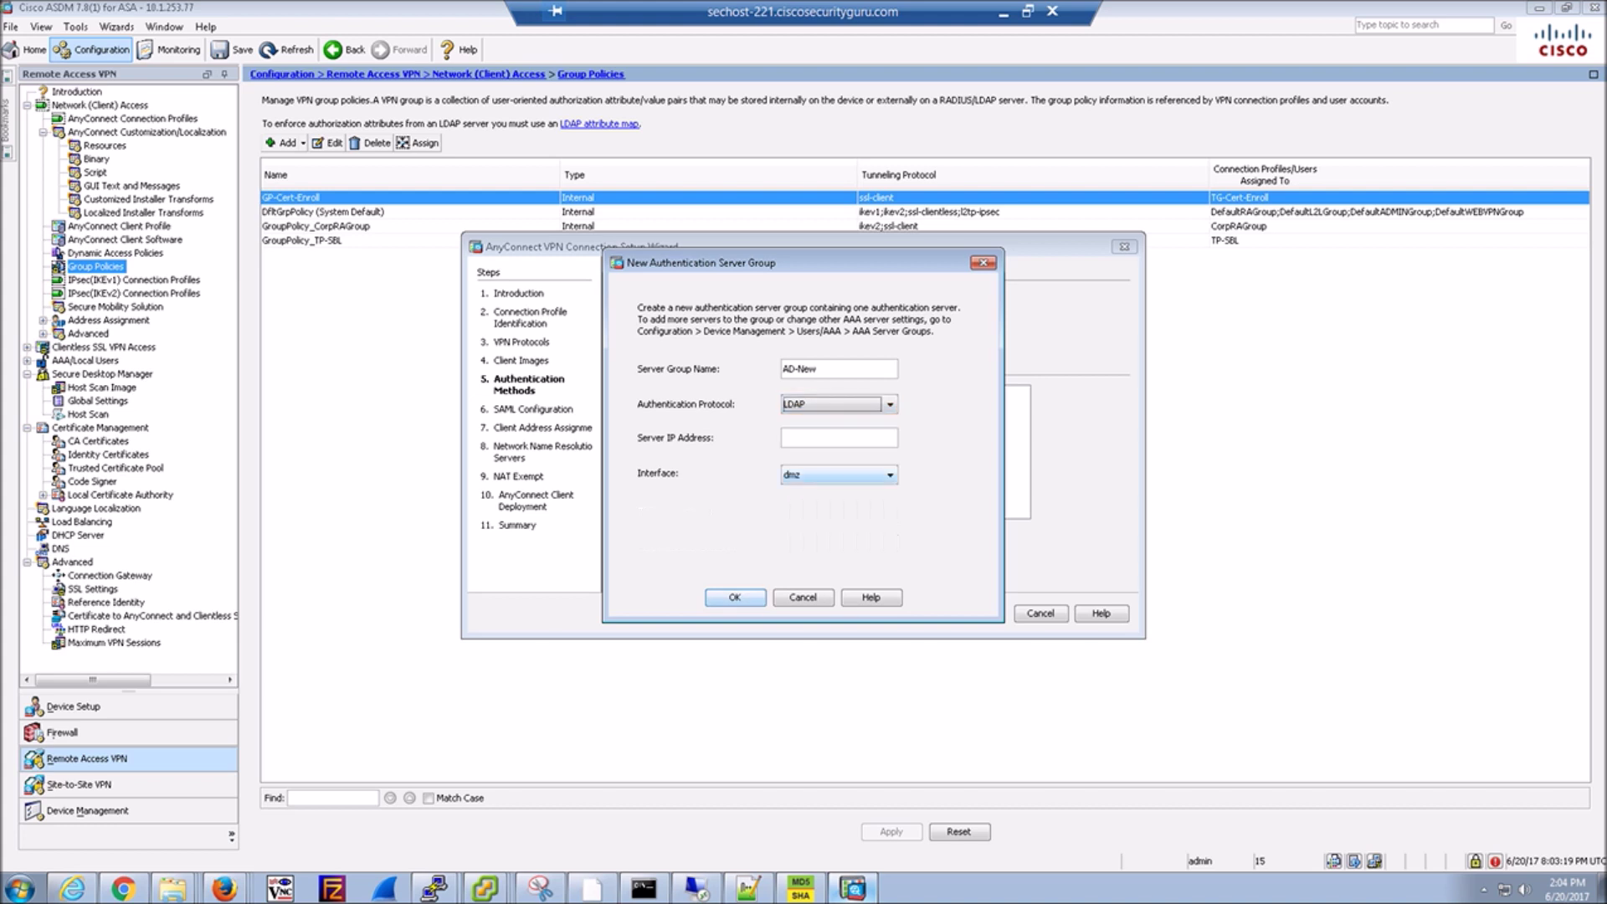
type("10.1.72.100")
left_click(838, 474)
key("Return")
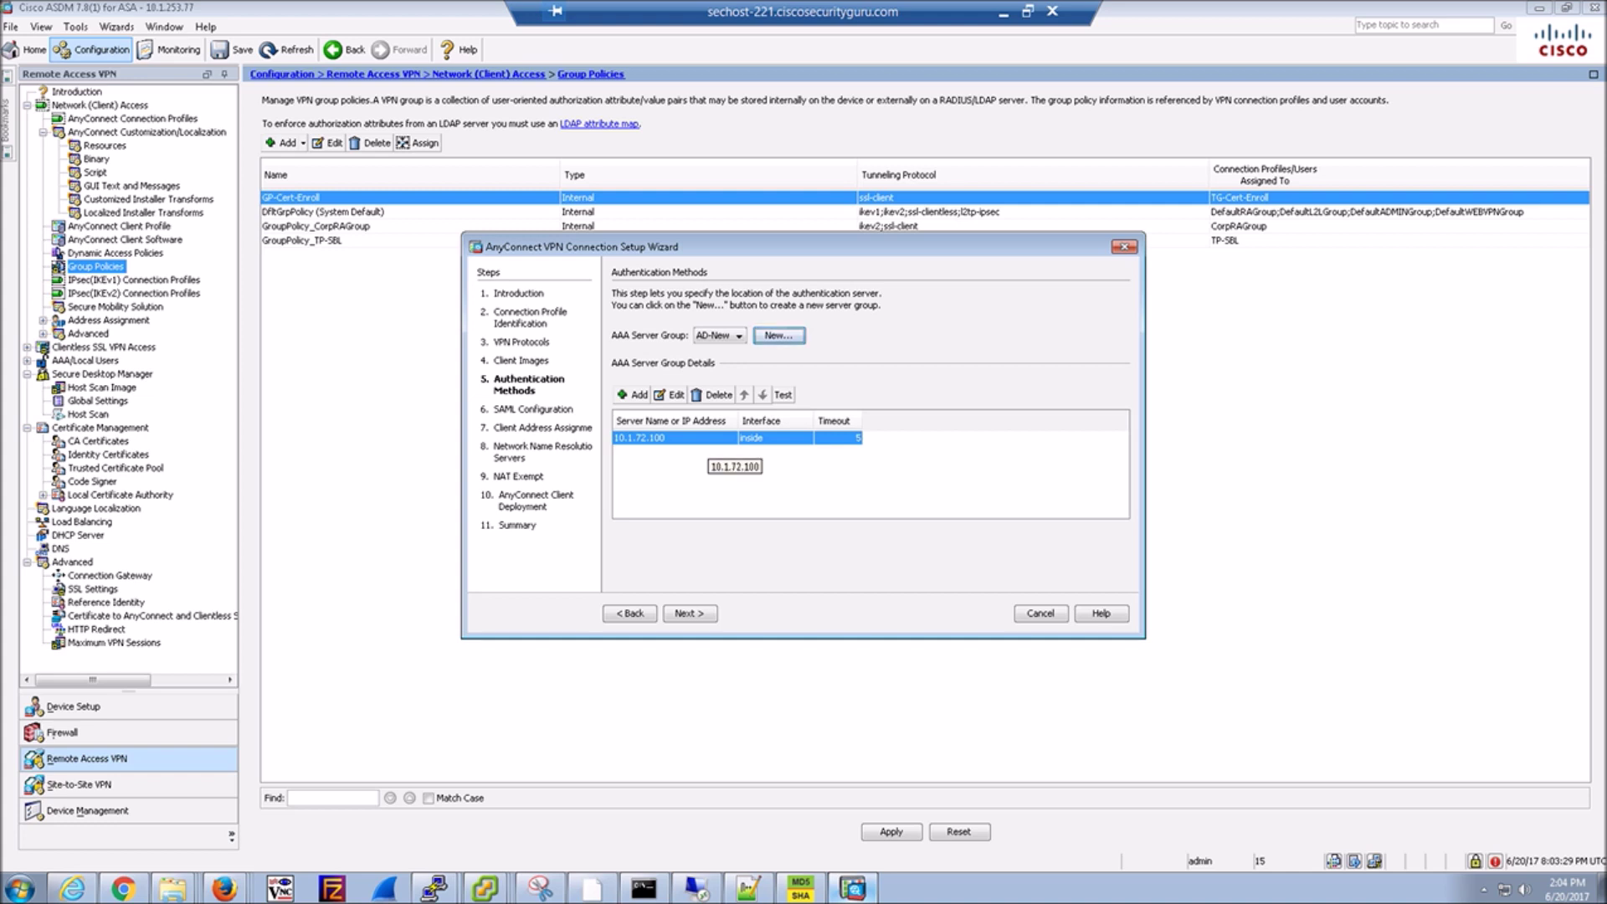
left_click(670, 394)
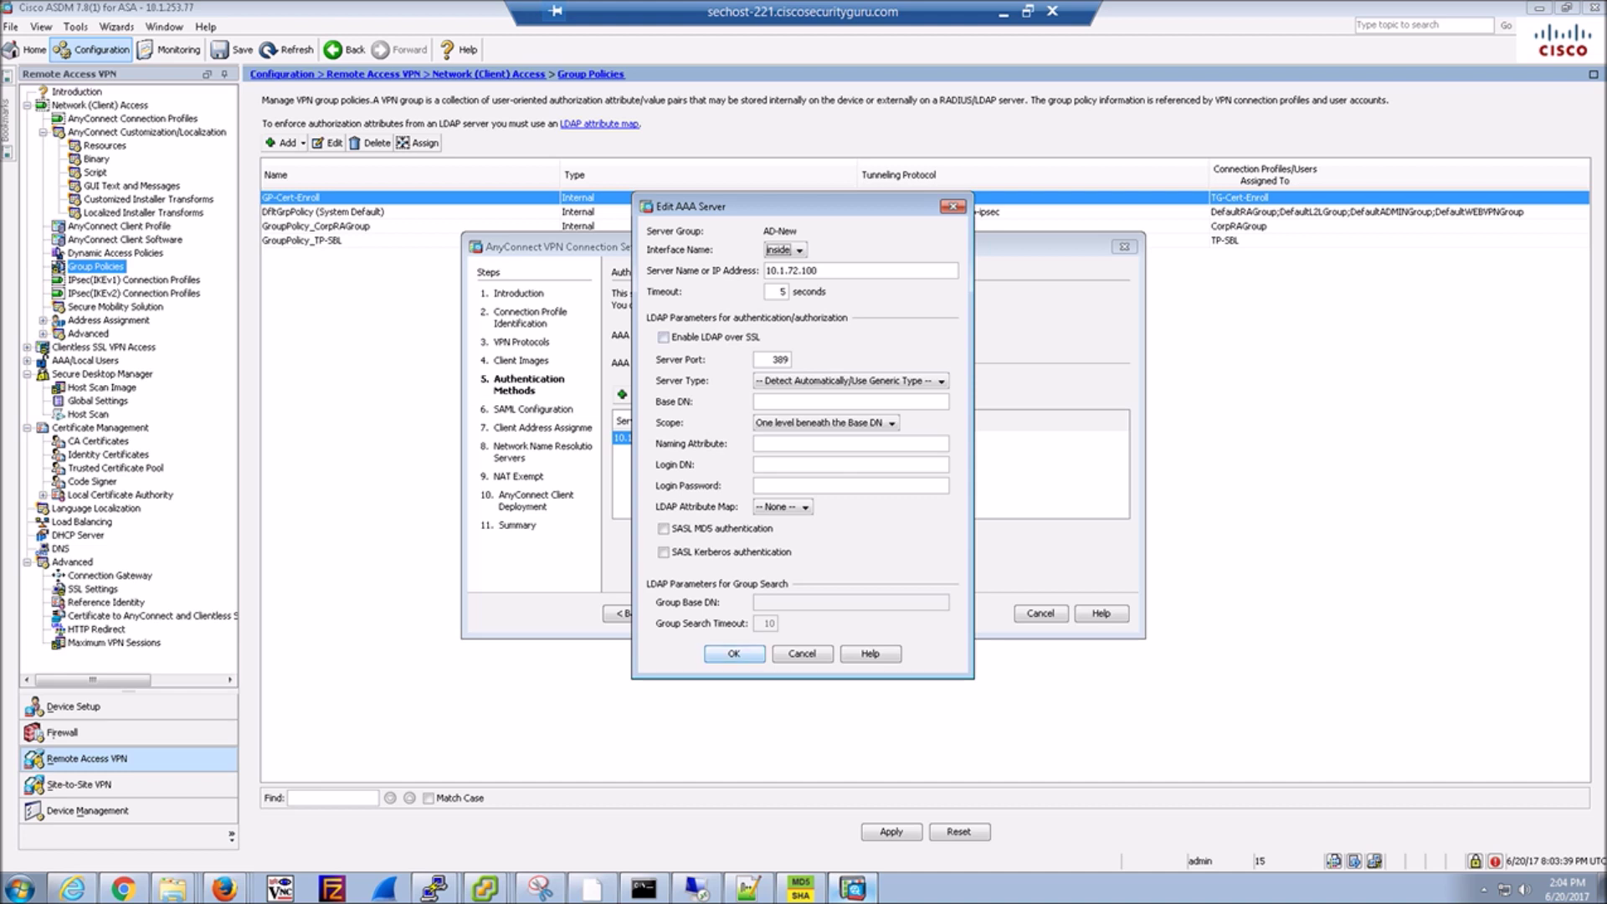
Set the server type to Microsoft, base DN dc=vpn,dc=com and naming attribute sAMAccountName.
left_click(941, 381)
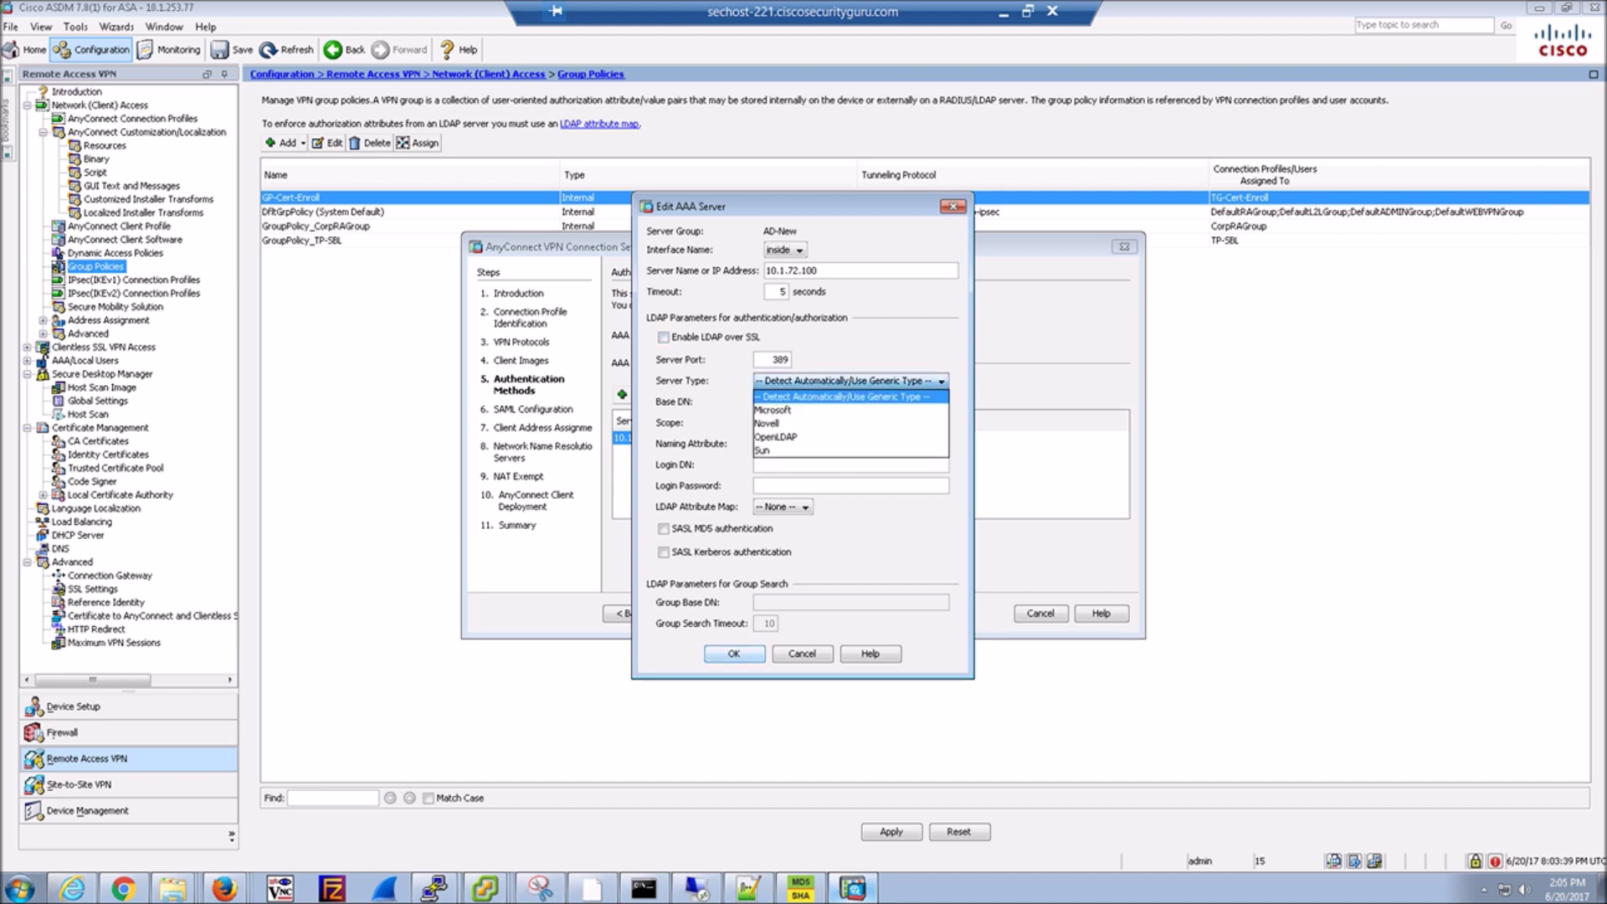
left_click(773, 410)
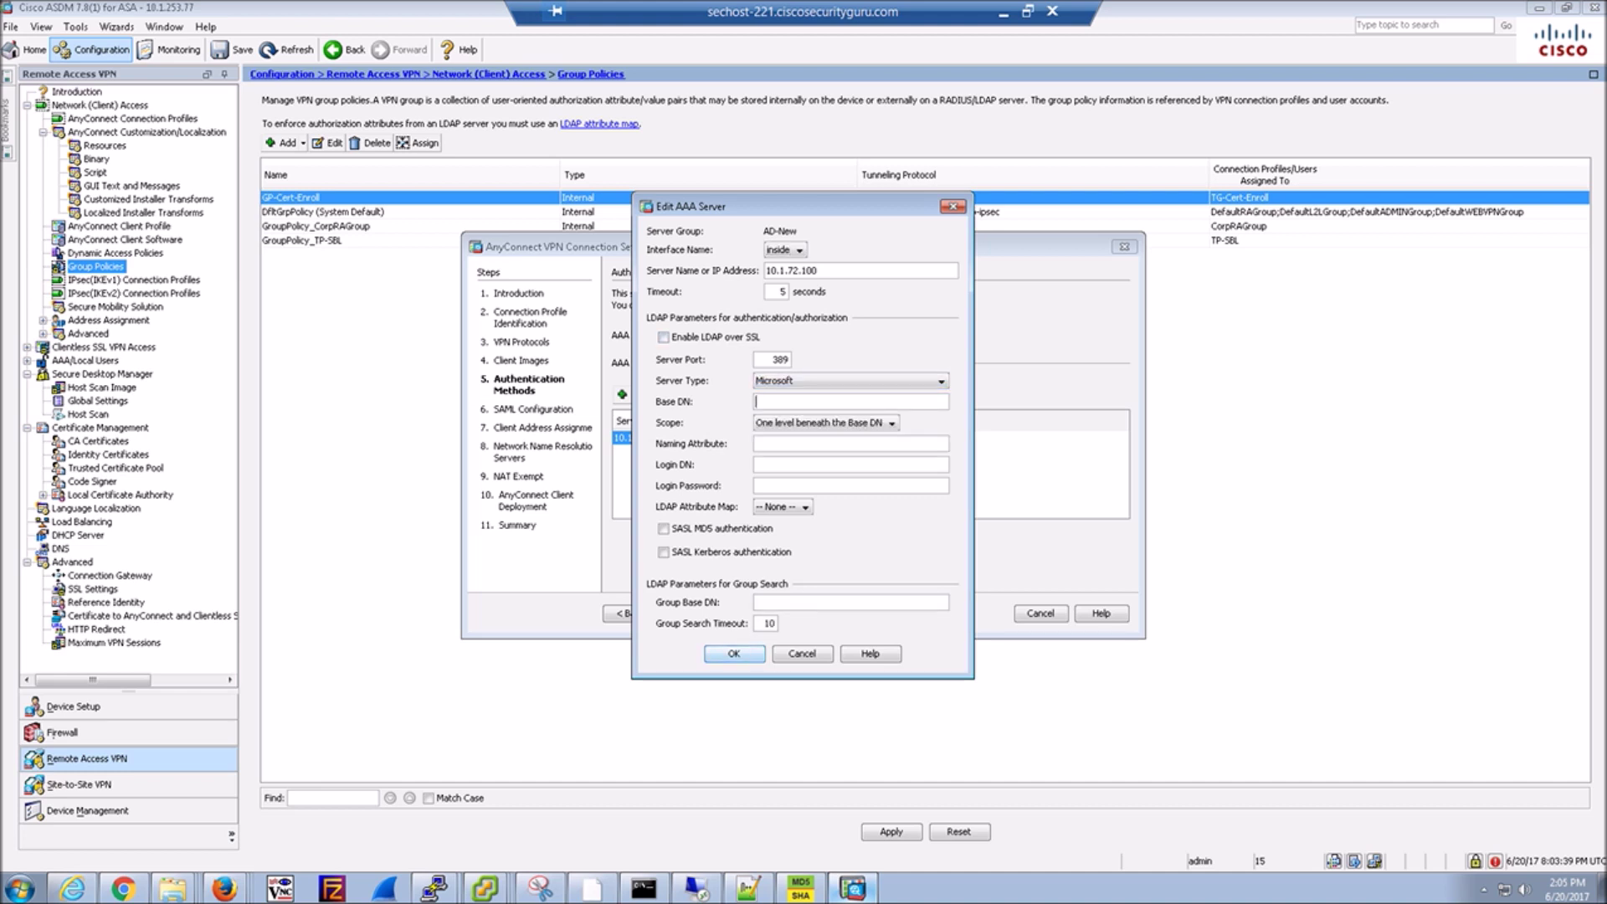
type("dc=")
type("vpn.com")
key("BackSpace")
key("BackSpace")
key("BackSpace")
type(",dc=com")
key("ctrl+a")
key("ctrl+c")
left_click(822, 402)
type("sAMAccountName")
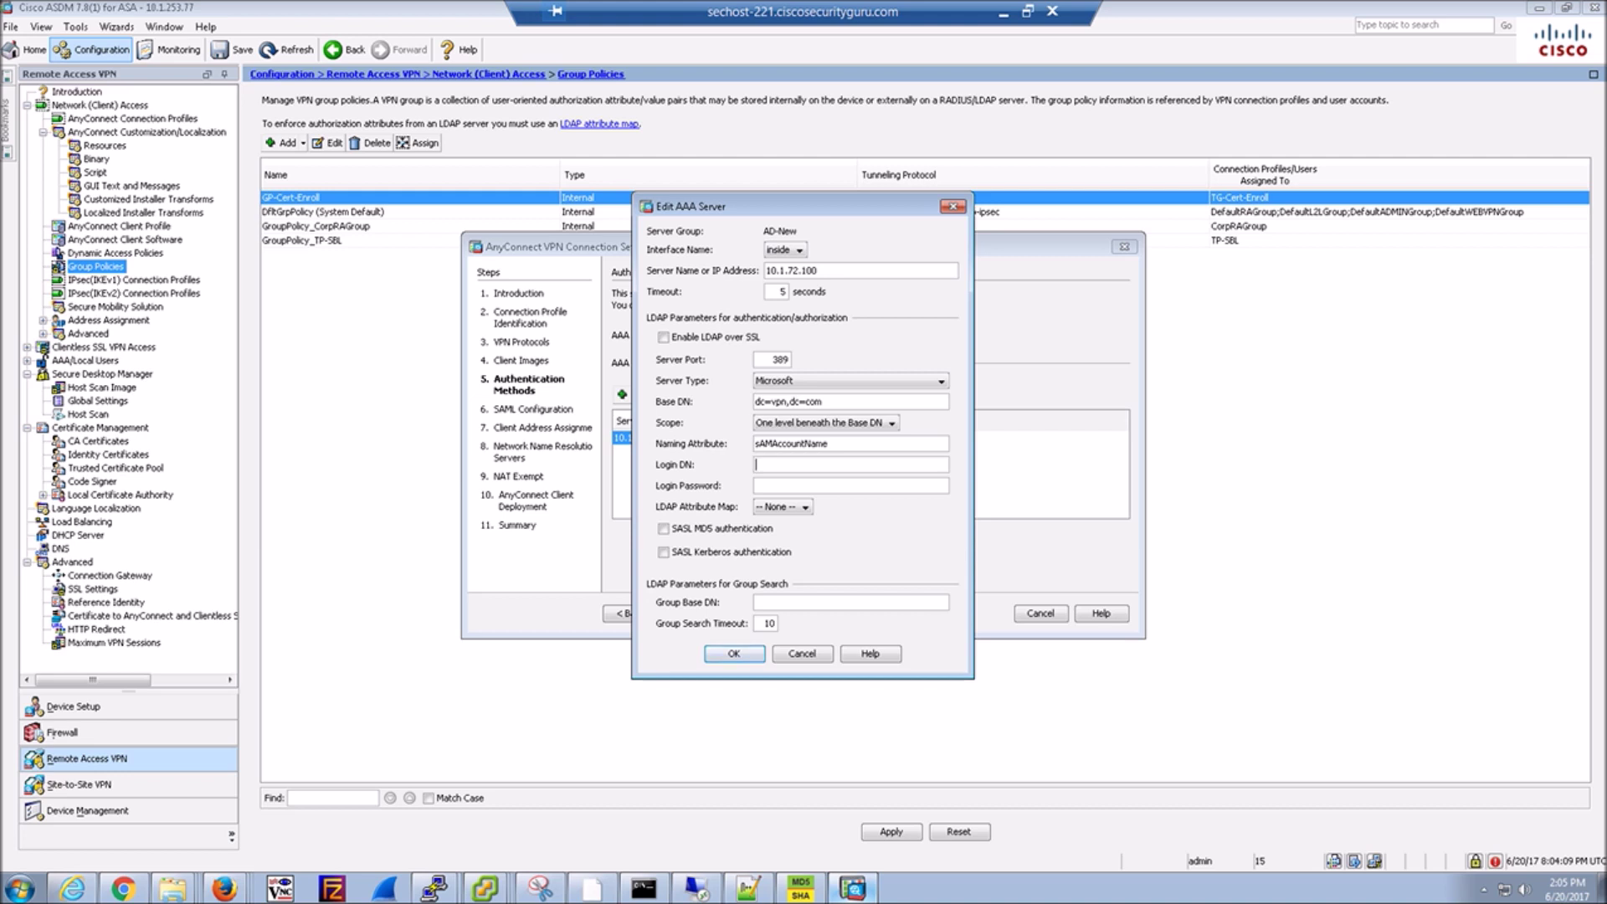
Enter the service-account login DN and password, set group base DN dc=vpn,dc=com, and save.
left_click(833, 465)
key("BackSpace")
key("BackSpace")
key("BackSpace")
type("com**********")
key("ctrl+v")
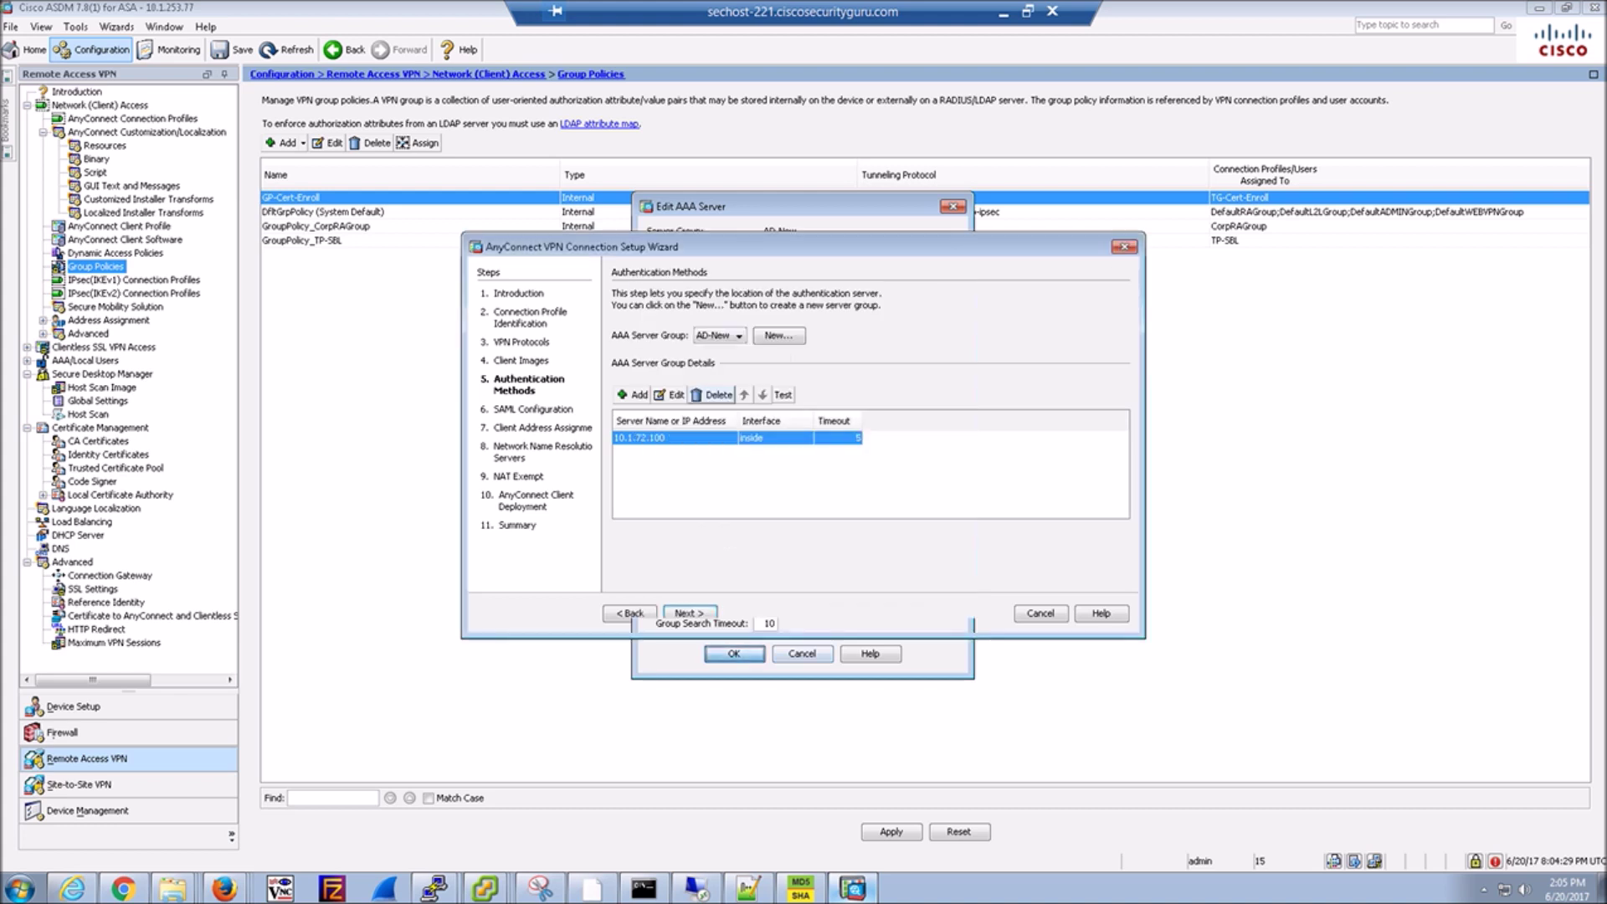
key("Return")
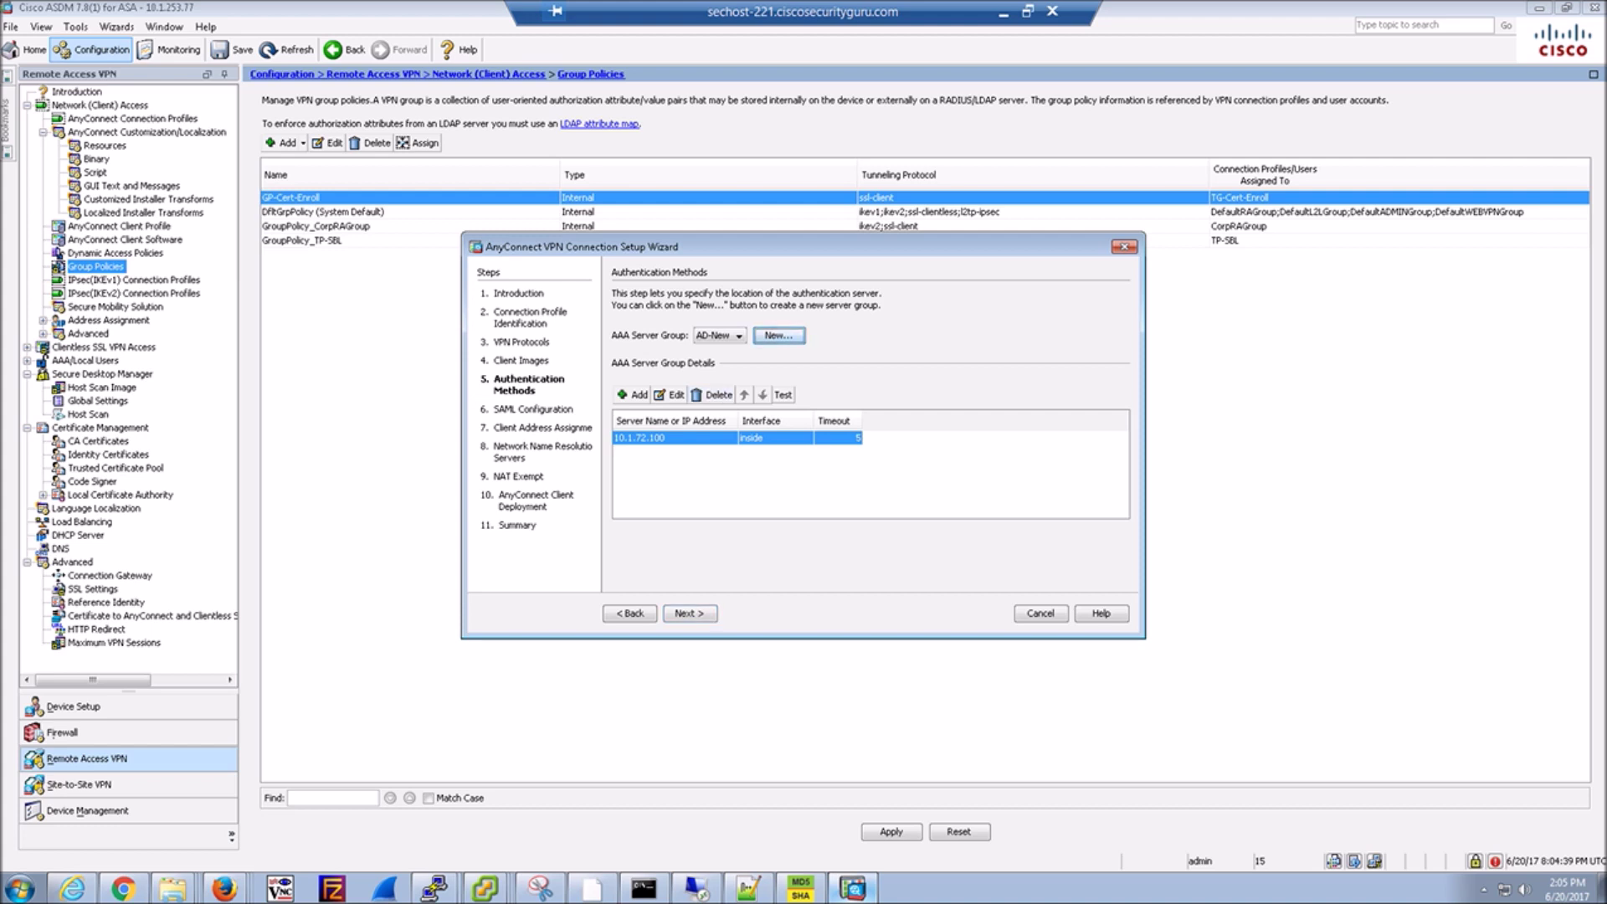
Create IPv4 pool AC-NewPool, 192.168.100.100 to 192.168.100.200, mask 255.255.255.0.
left_click(689, 612)
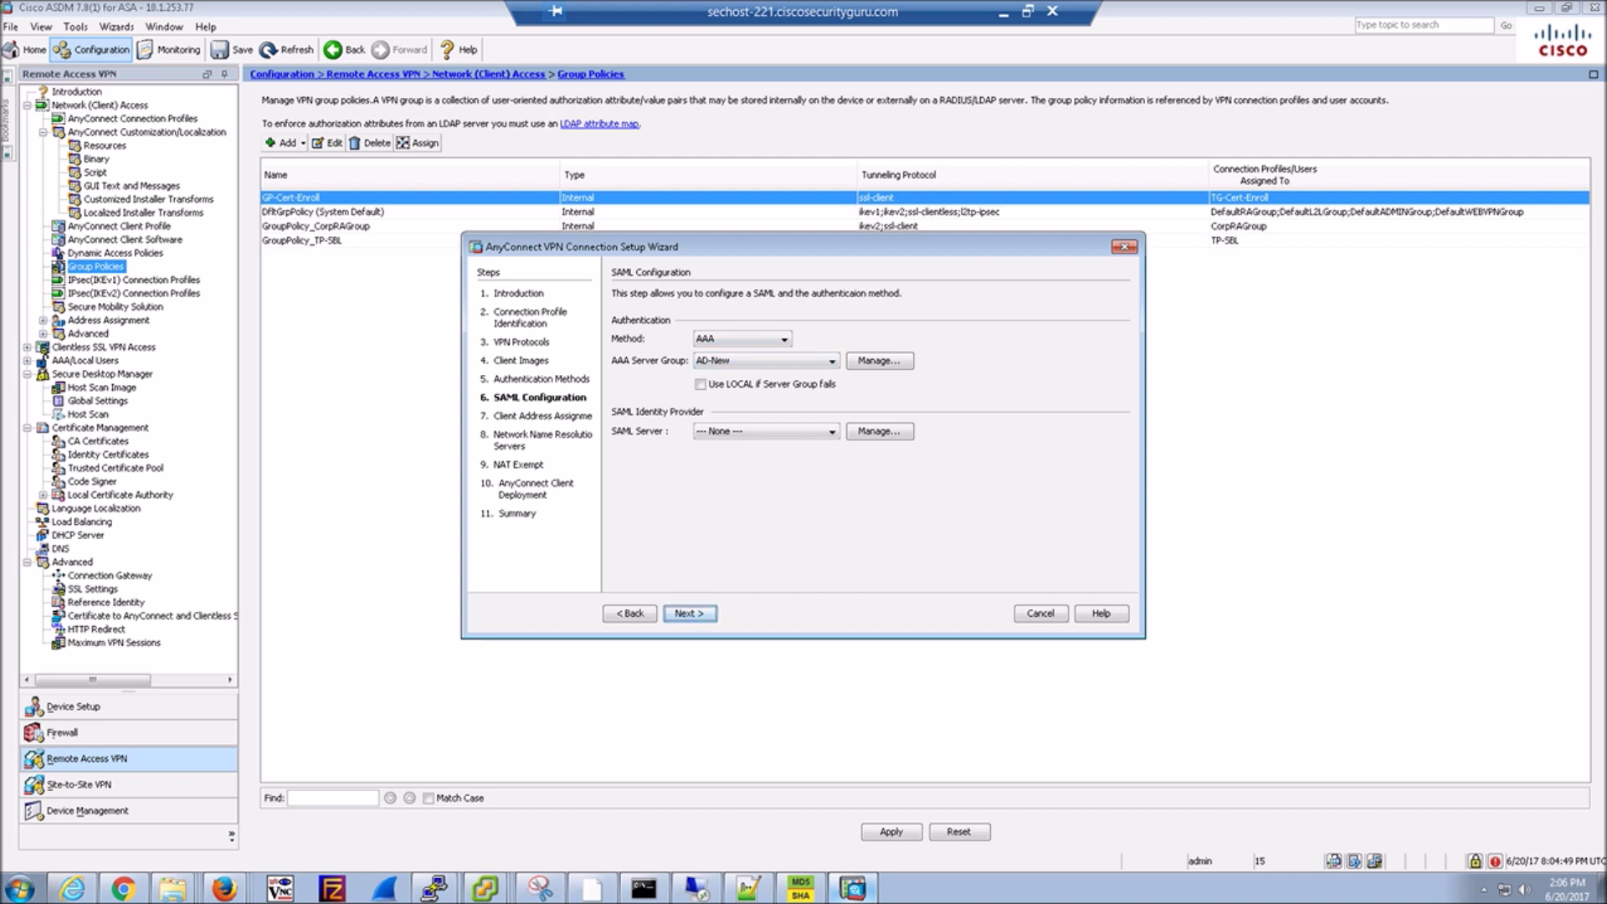
key("Return")
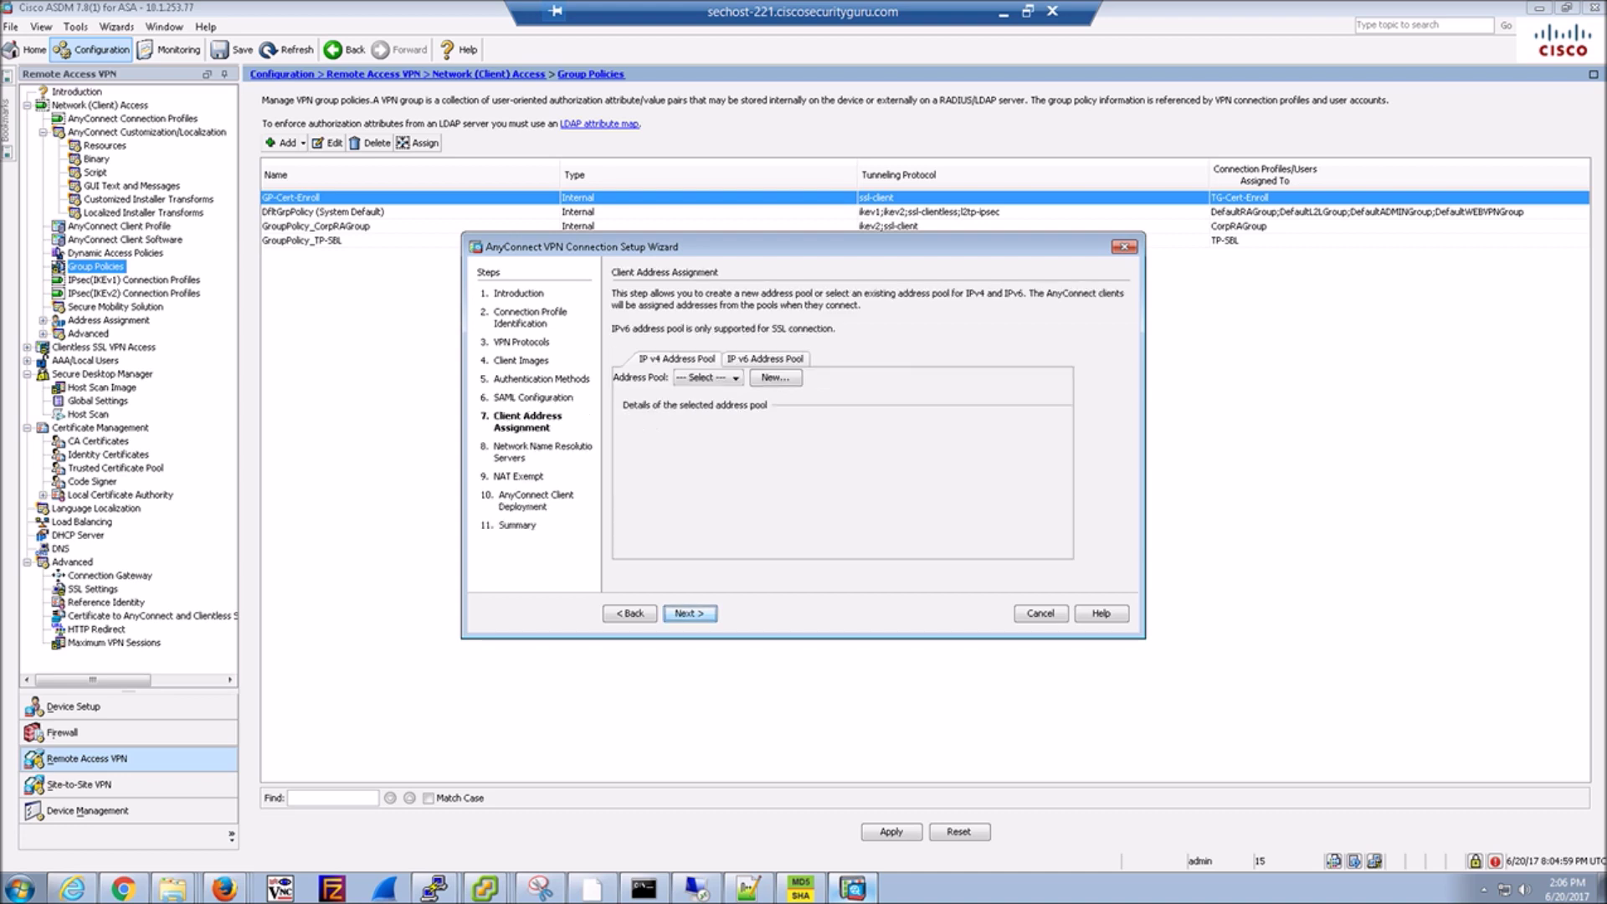
key("space")
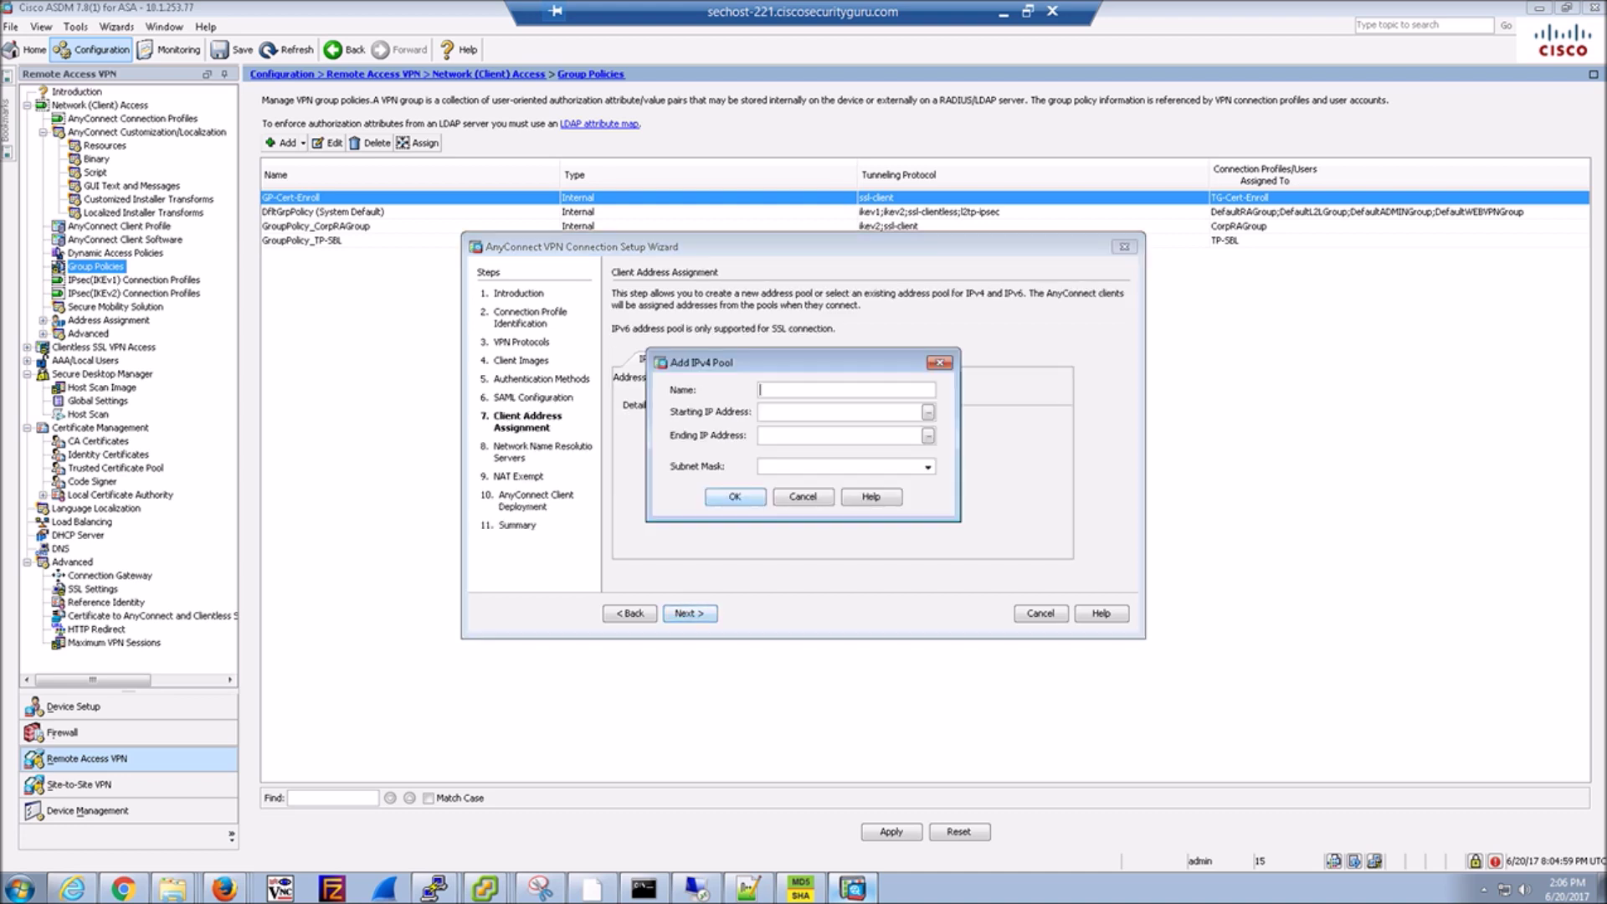
type("AC-NewPool")
left_click(927, 412)
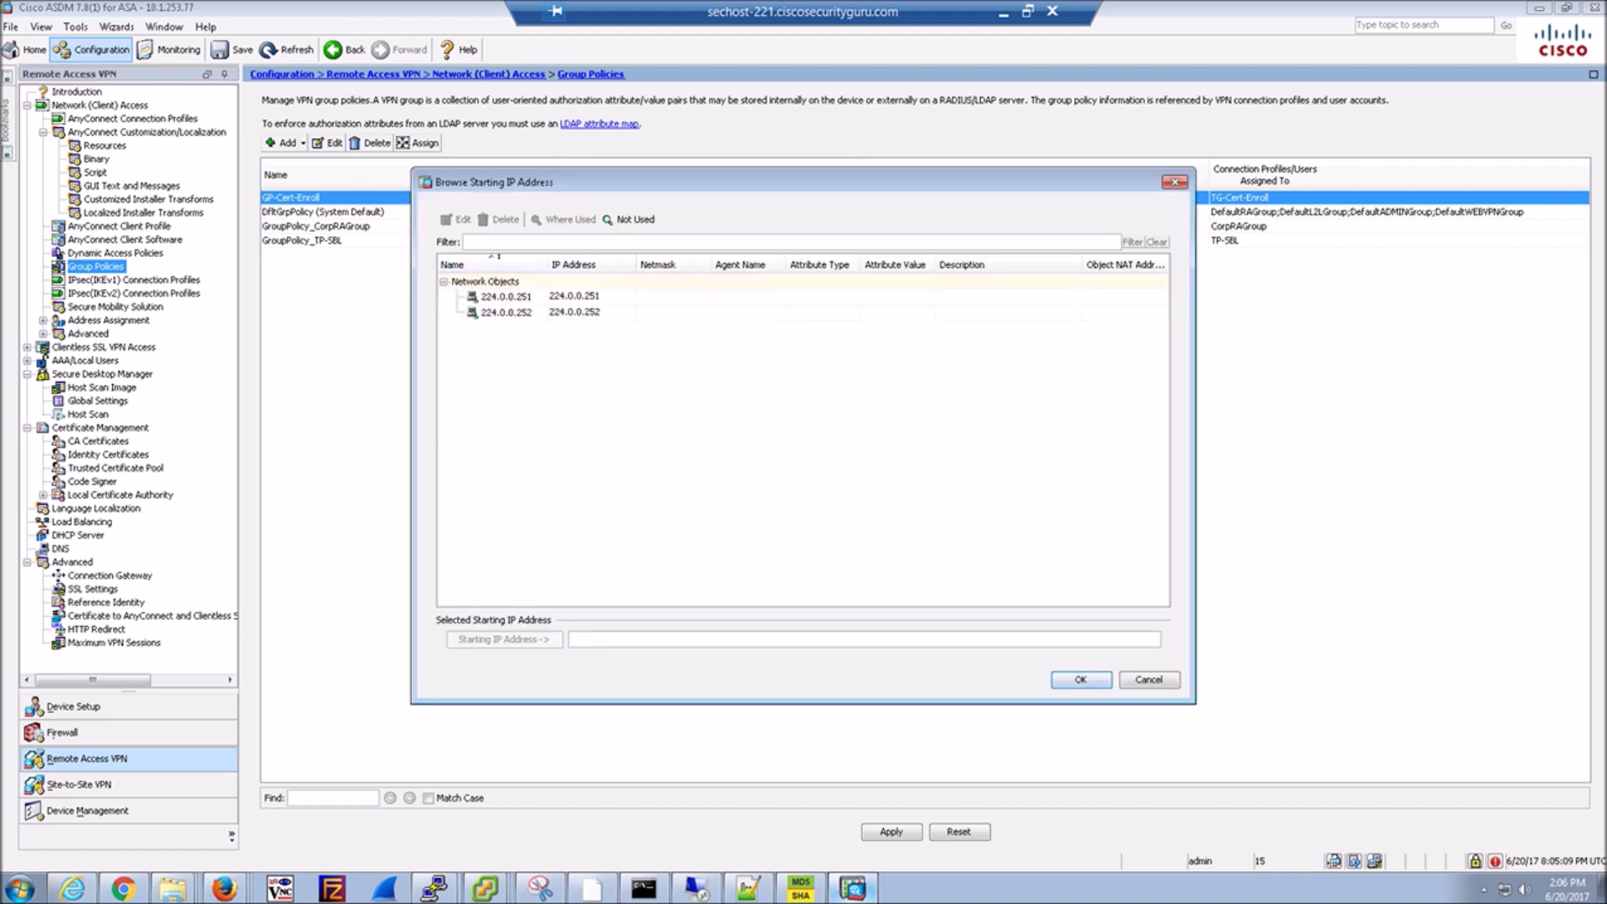
type("192.168.100.100")
key("Return")
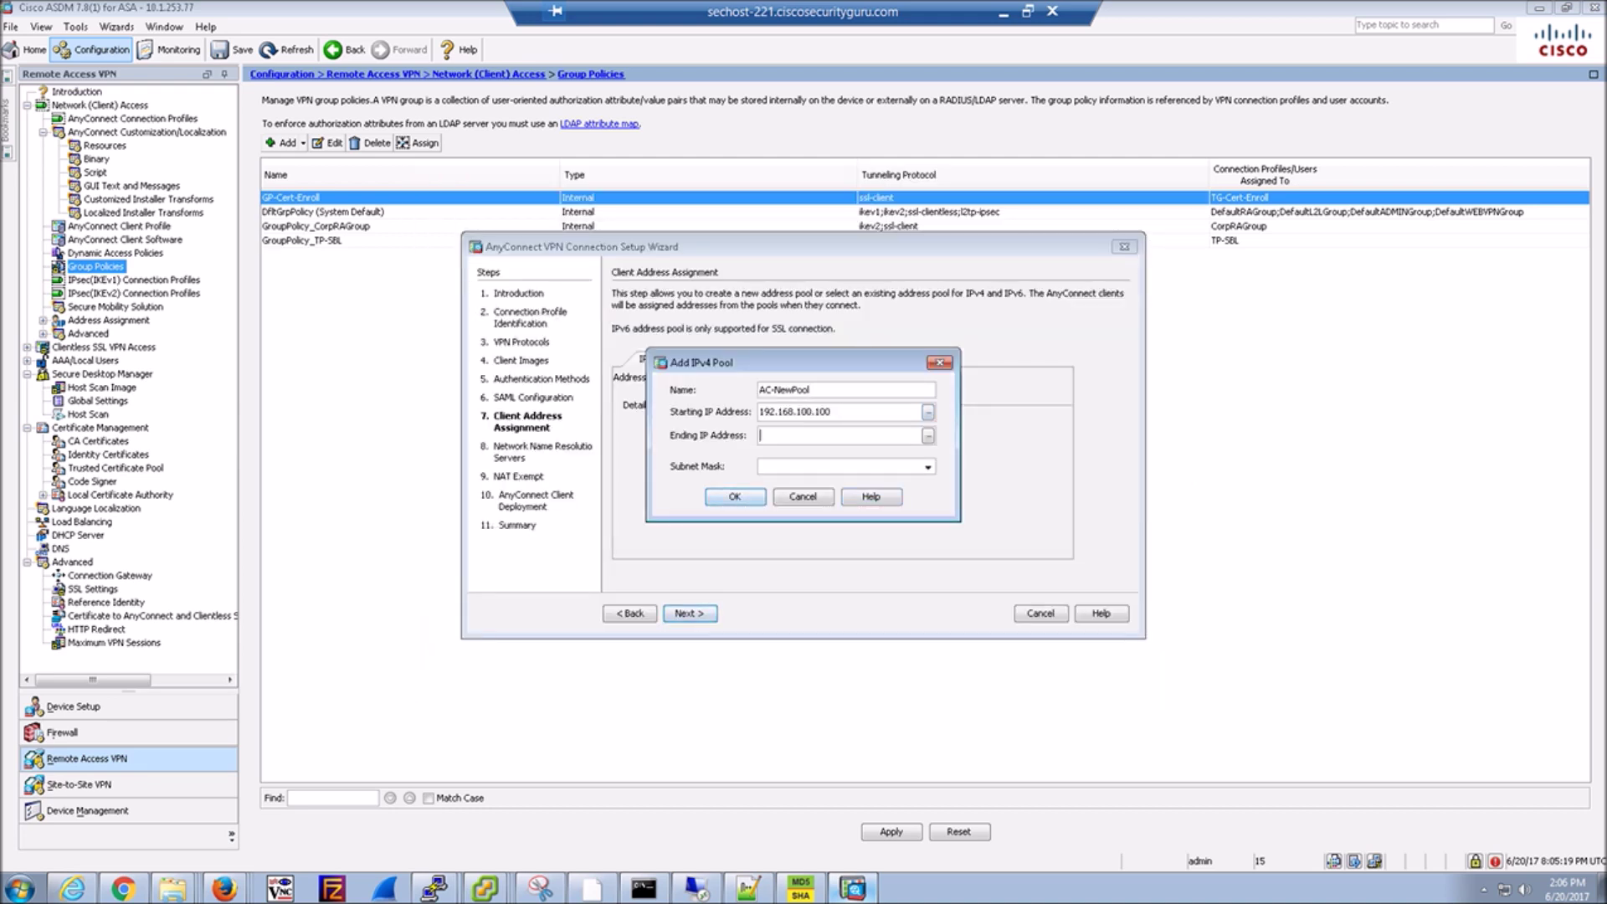
type("192.168.100.200")
left_click(928, 466)
left_click(837, 479)
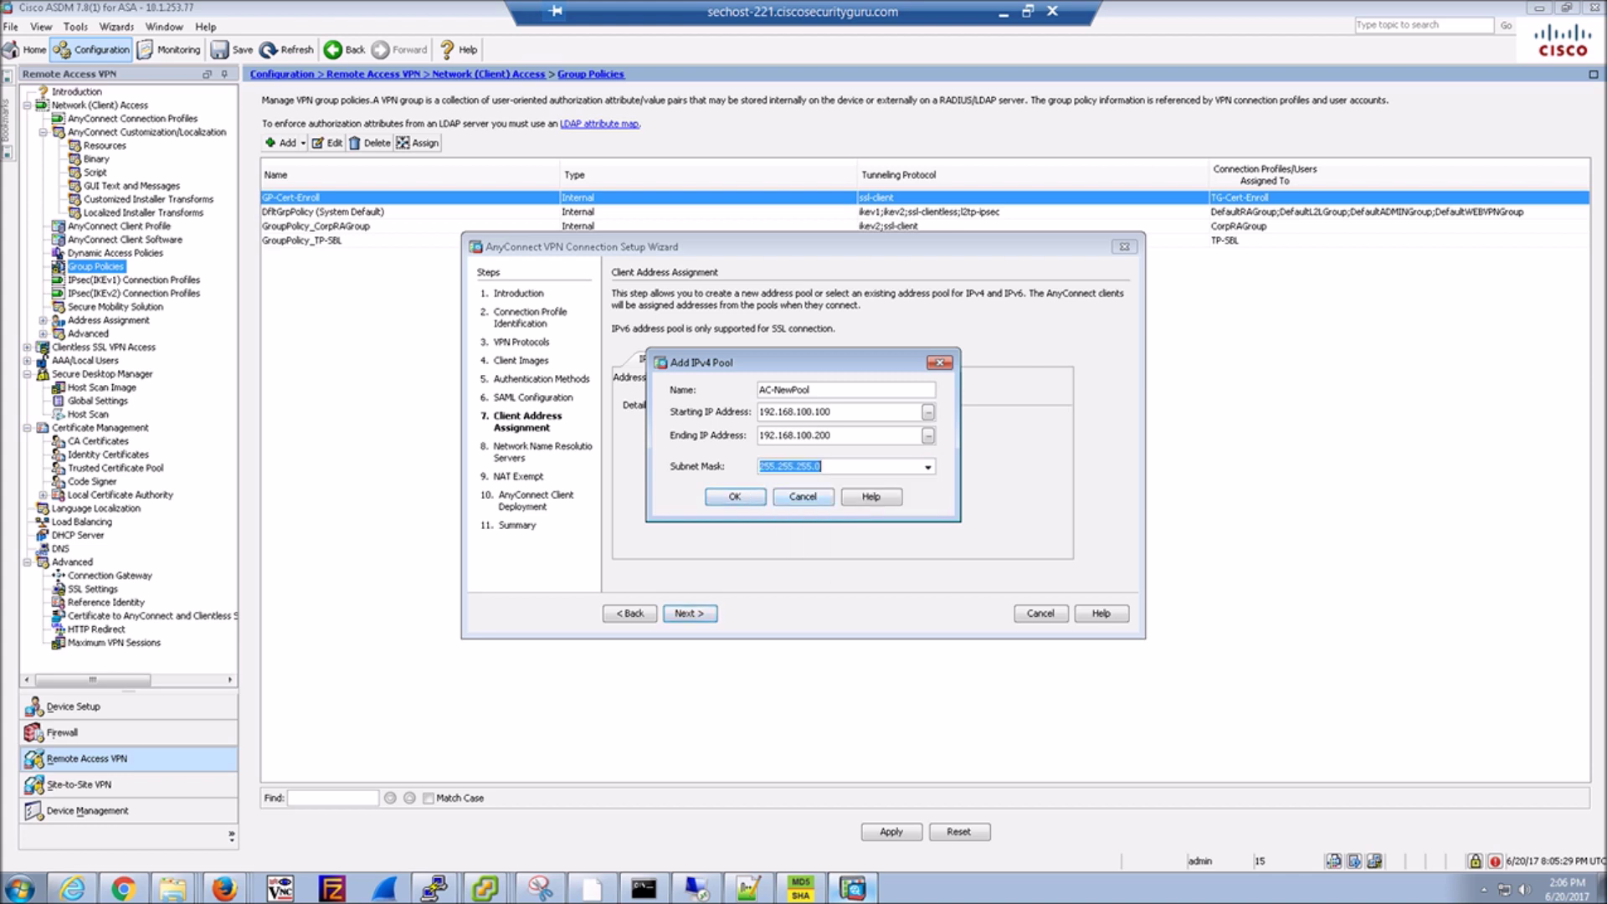
left_click(735, 496)
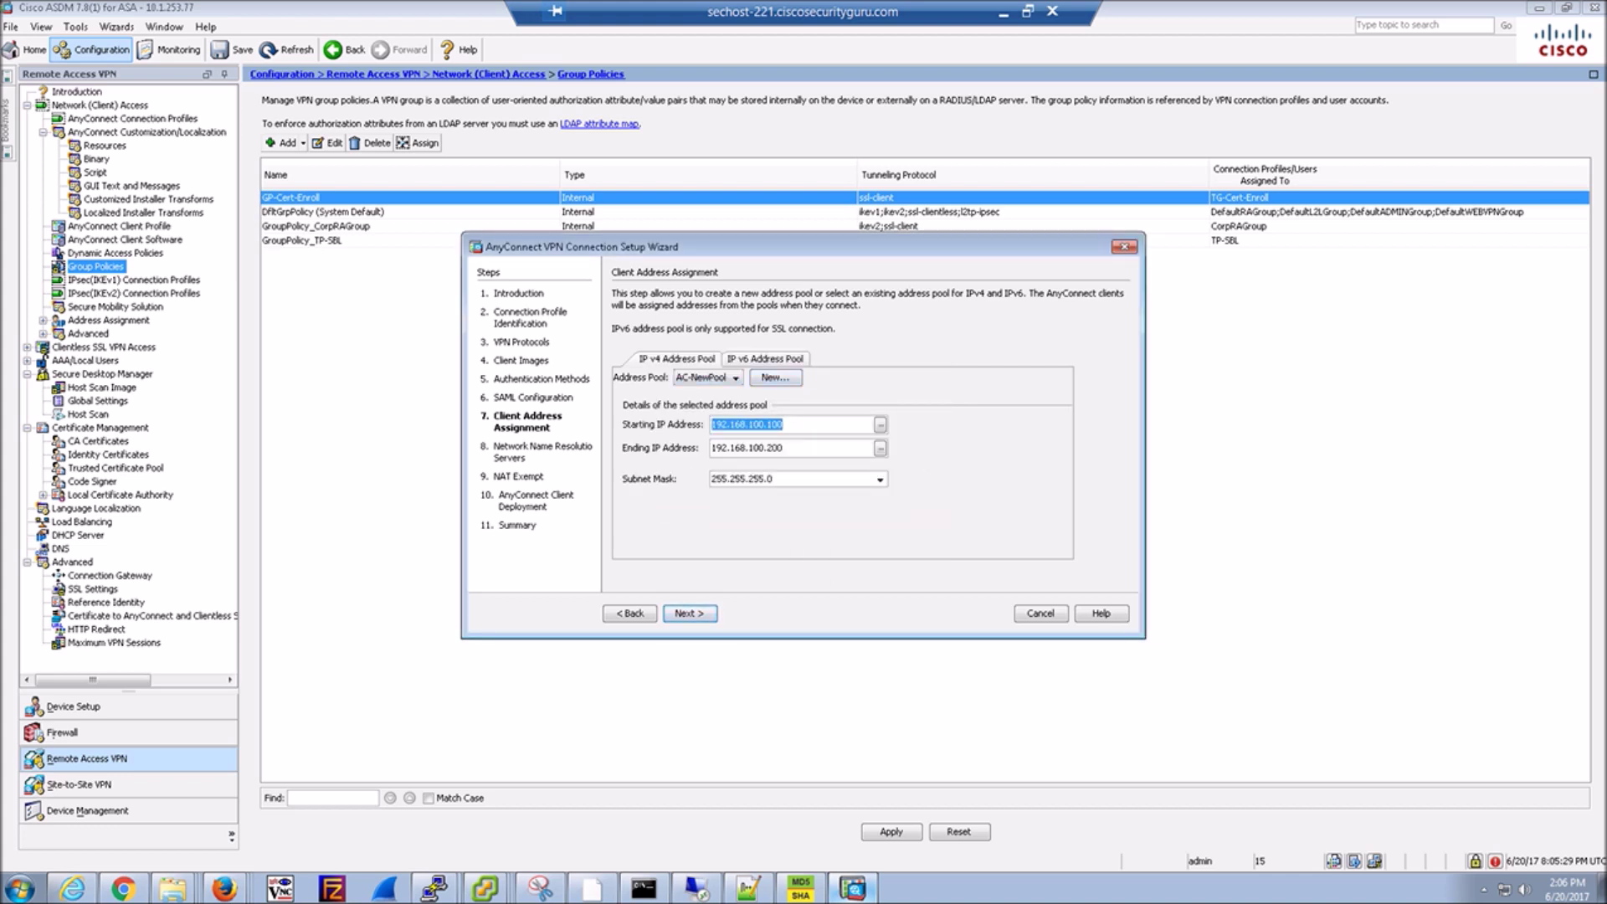
key("Return")
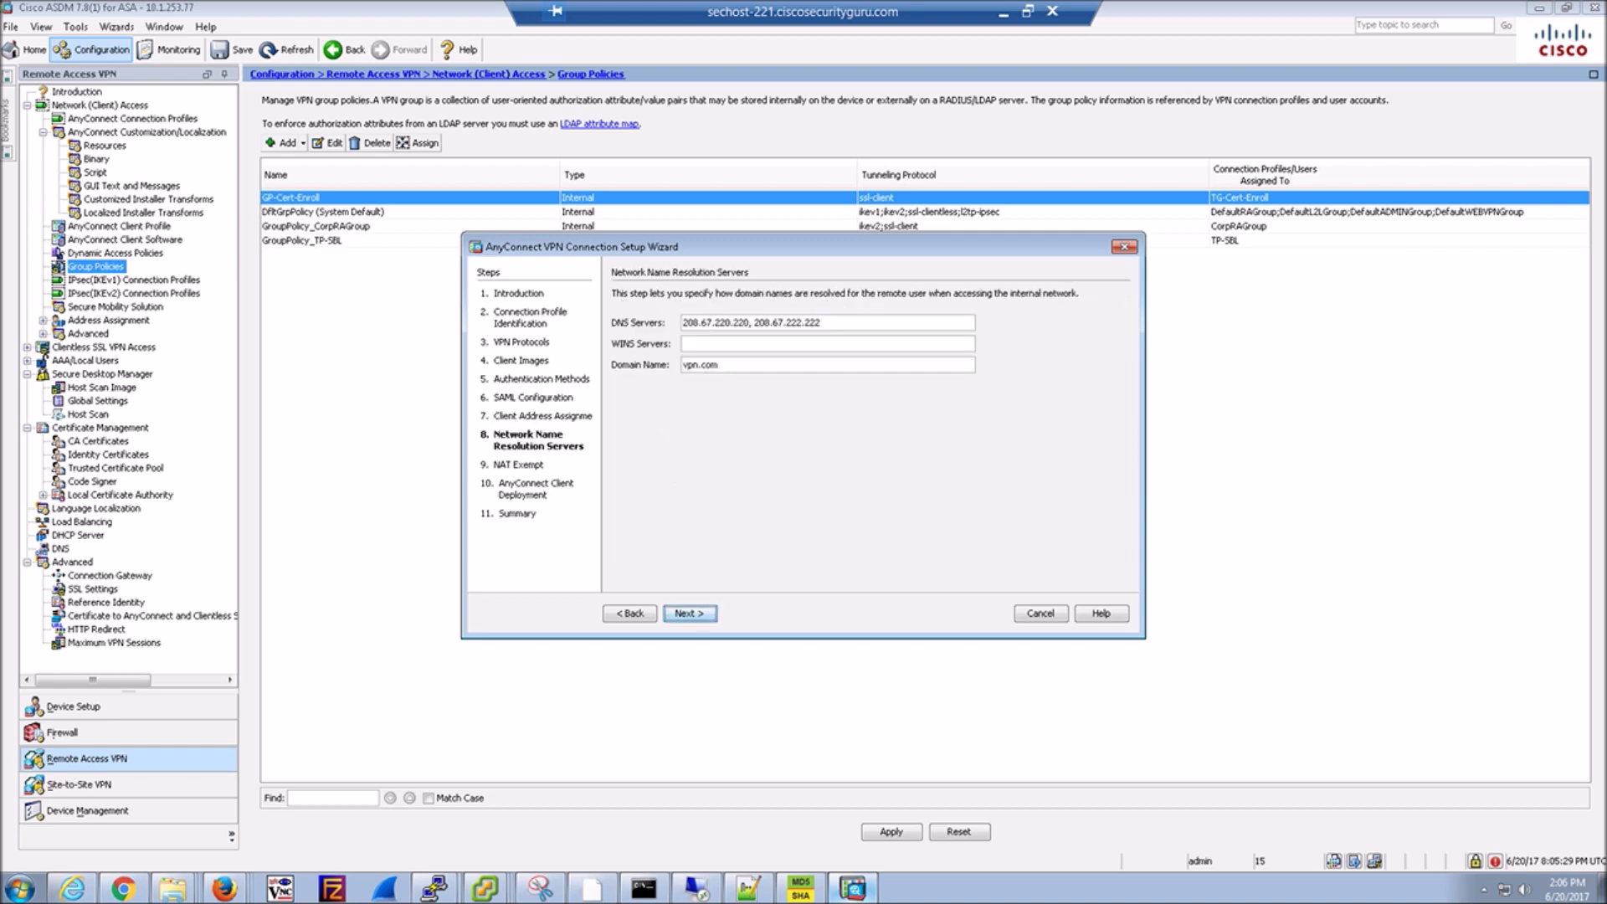
Replace the DNS server address with 10.1.72.100.
left_click(821, 322)
key("BackSpace")
key("BackSpace")
key("BackSpace")
key("BackSpace")
key("BackSpace")
key("BackSpace")
key("BackSpace")
key("BackSpace")
key("BackSpace")
key("BackSpace")
key("BackSpace")
key("BackSpace")
key("BackSpace")
key("BackSpace")
key("BackSpace")
key("BackSpace")
key("BackSpace")
key("BackSpace")
key("BackSpace")
key("BackSpace")
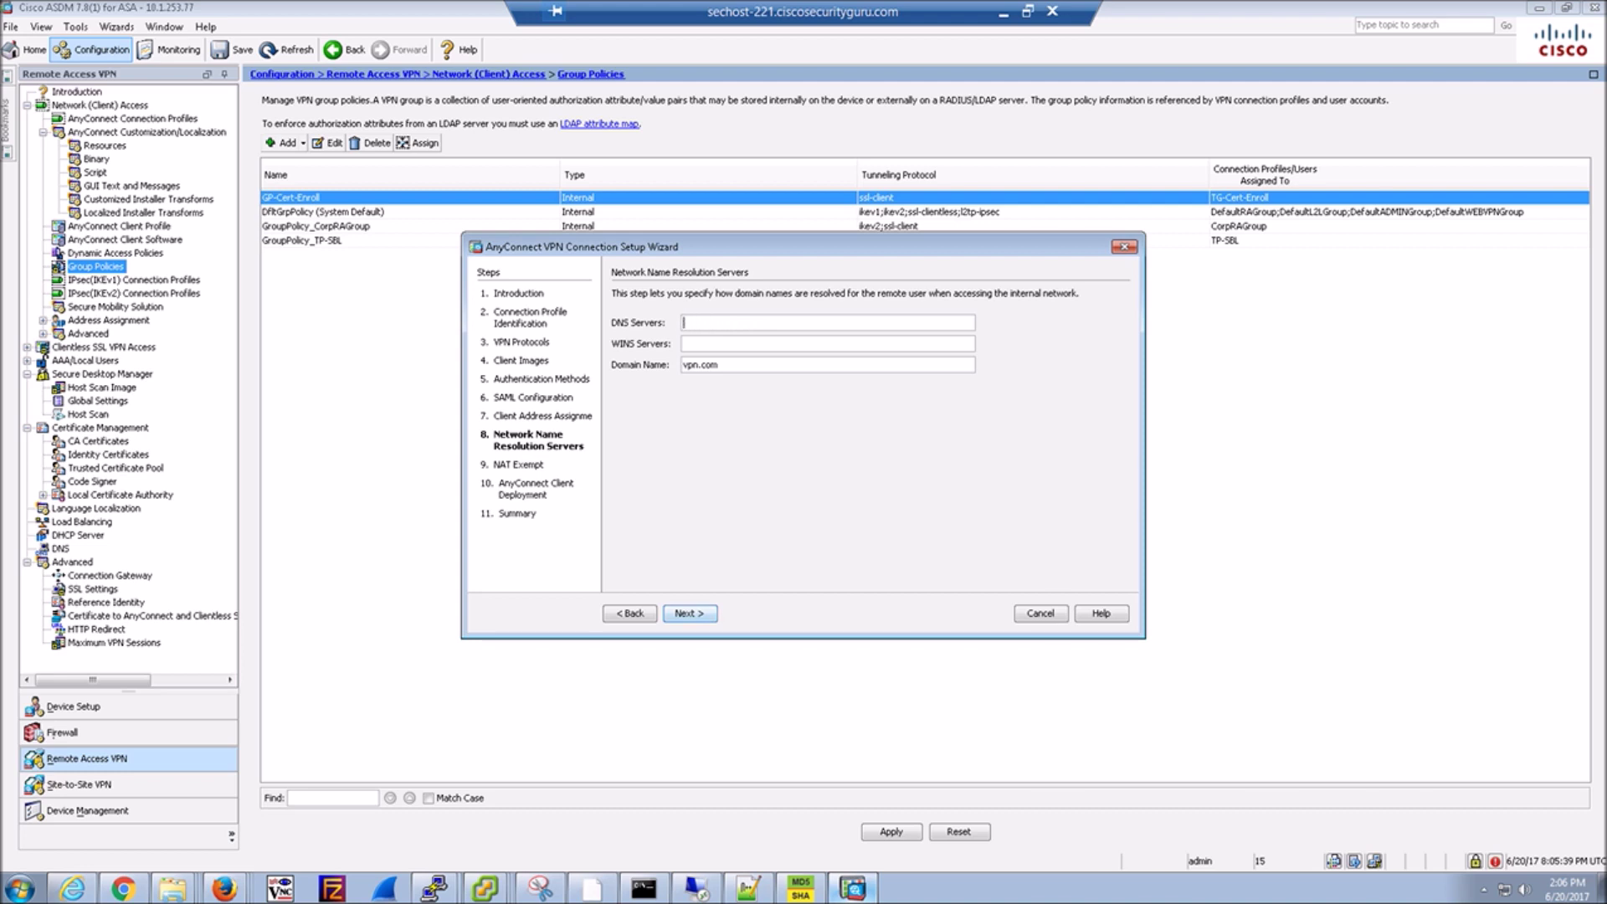
type("10.1.25")
key("BackSpace")
key("BackSpace")
type("72.100")
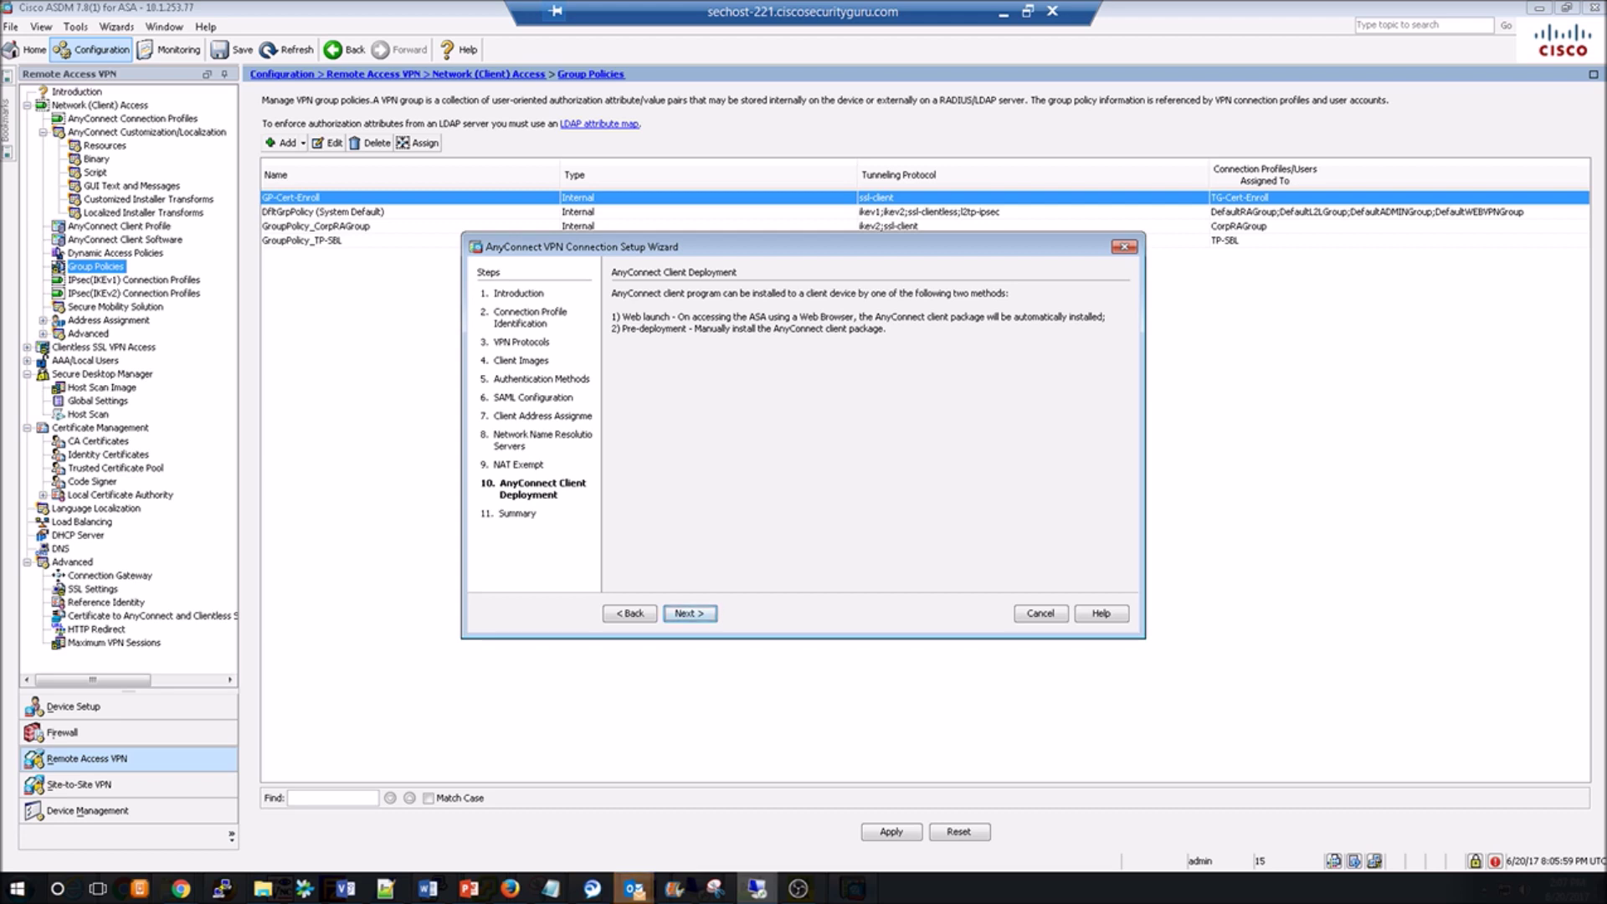
Finish the wizard from the Summary page, sending the New-Anyconnect configuration to the ASA.
key("Return")
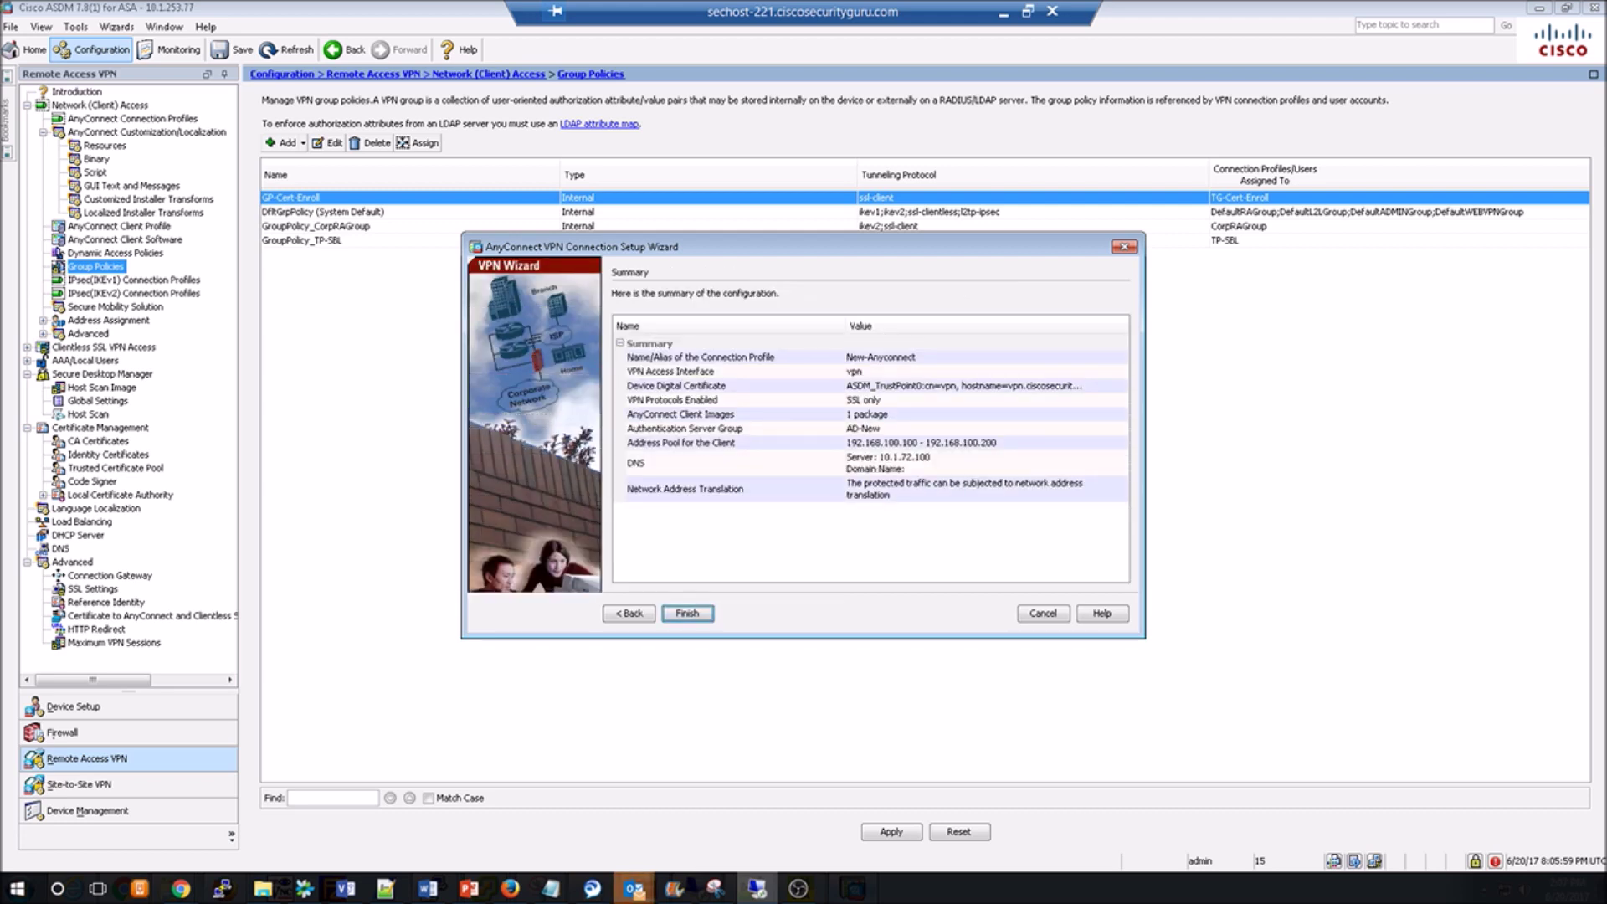
key("Return")
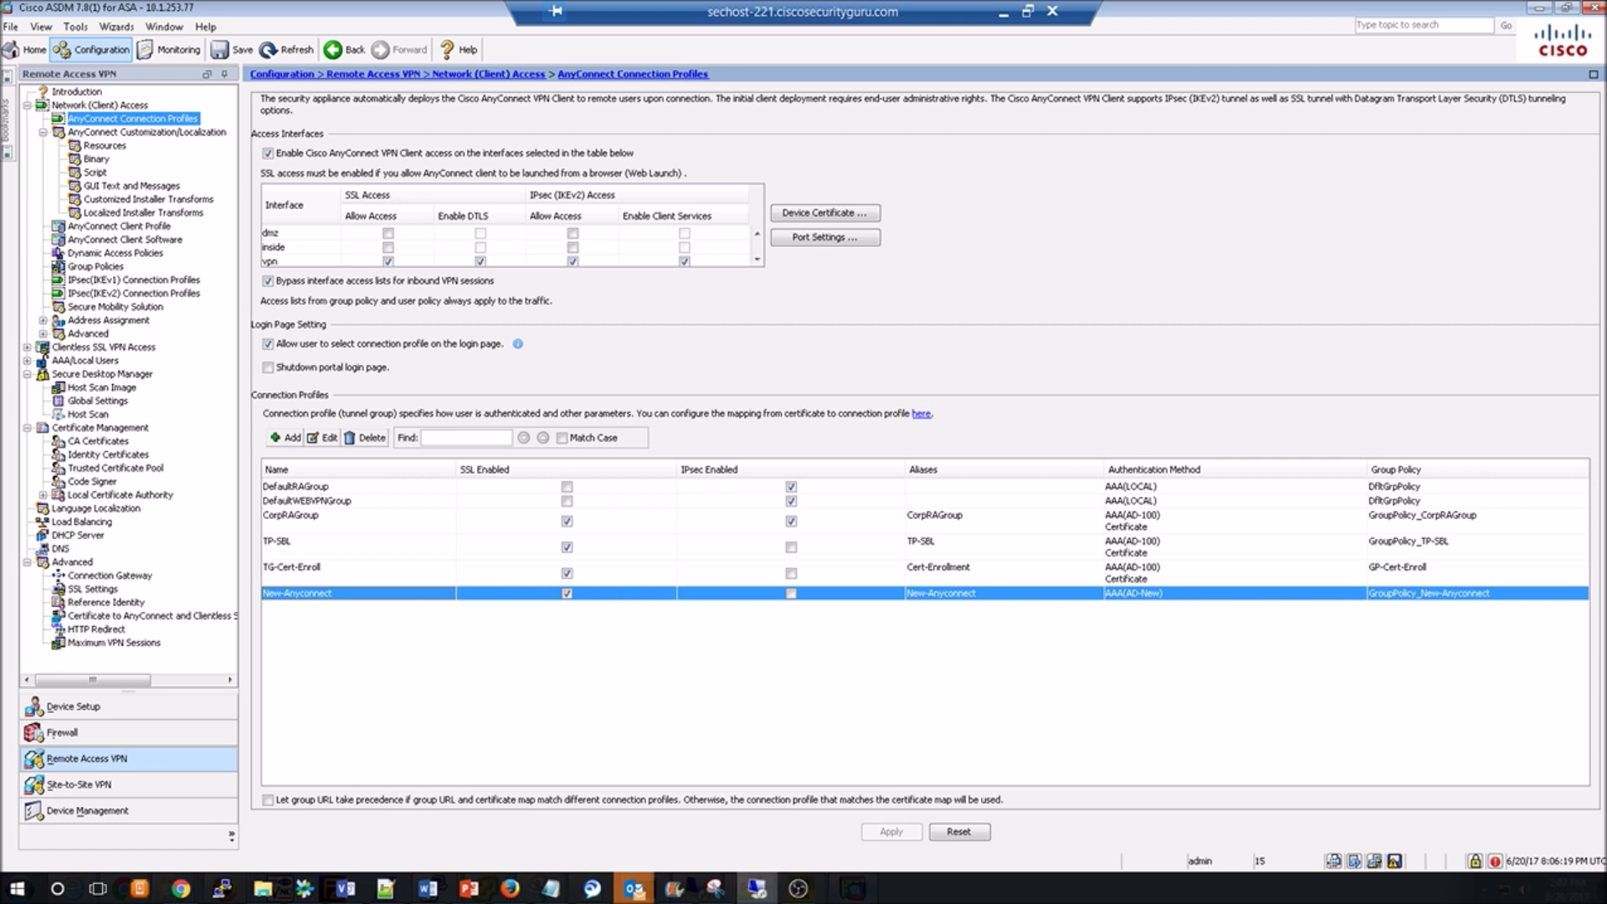
left_click(95, 266)
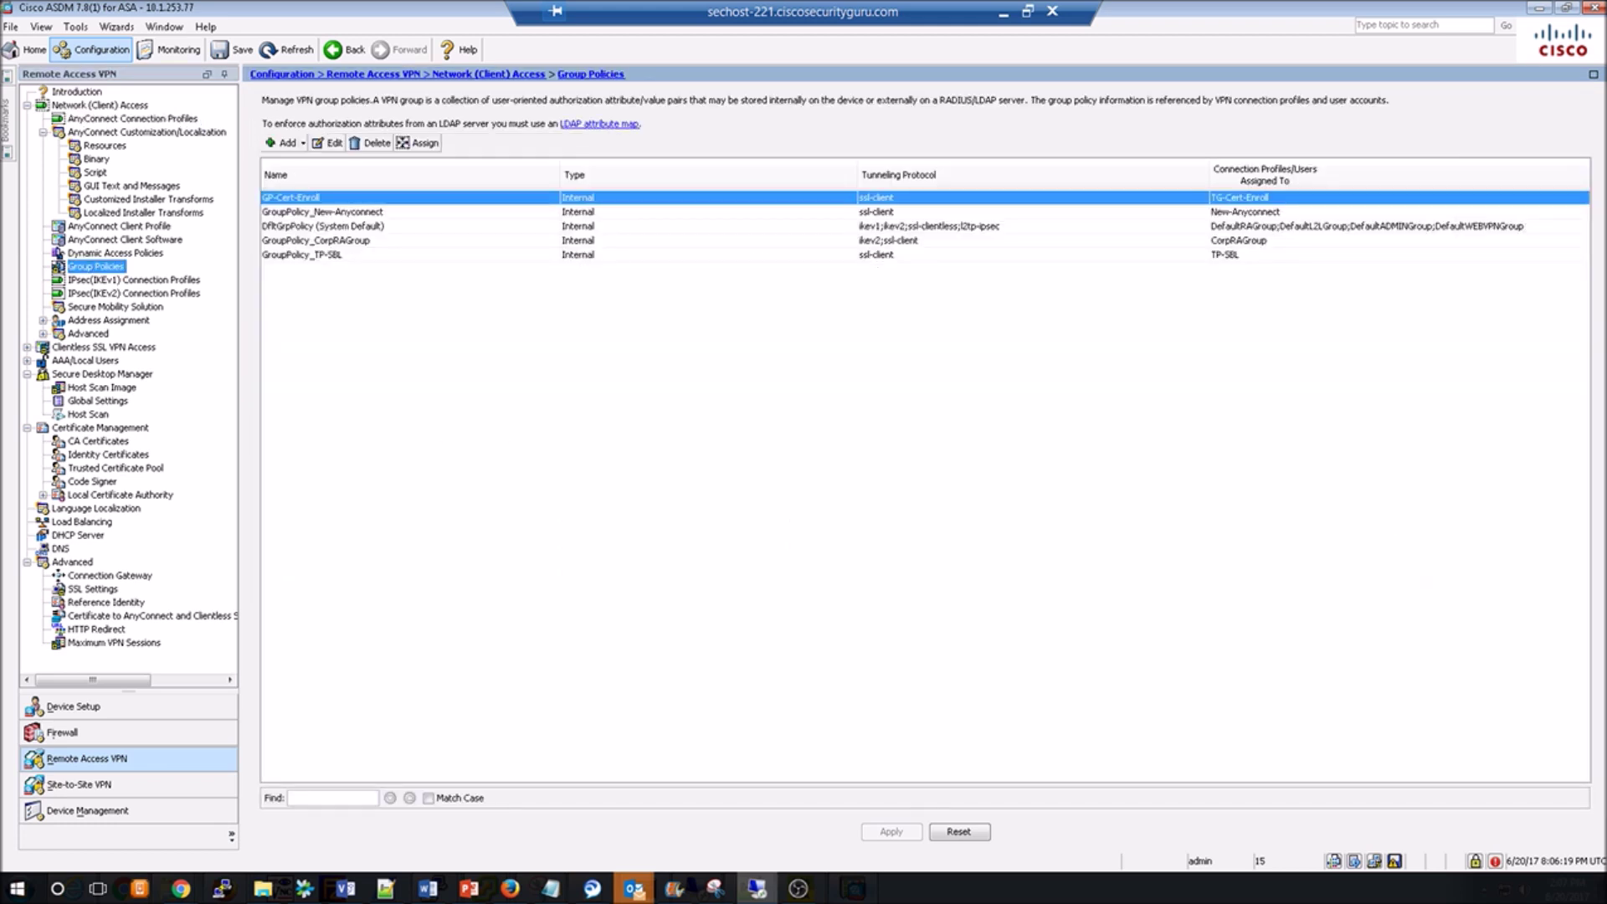
Edit GroupPolicy_New-Anyconnect to use the banner 'THis is a VPN connection' instead of inheriting.
left_click(301, 255)
left_click(322, 212)
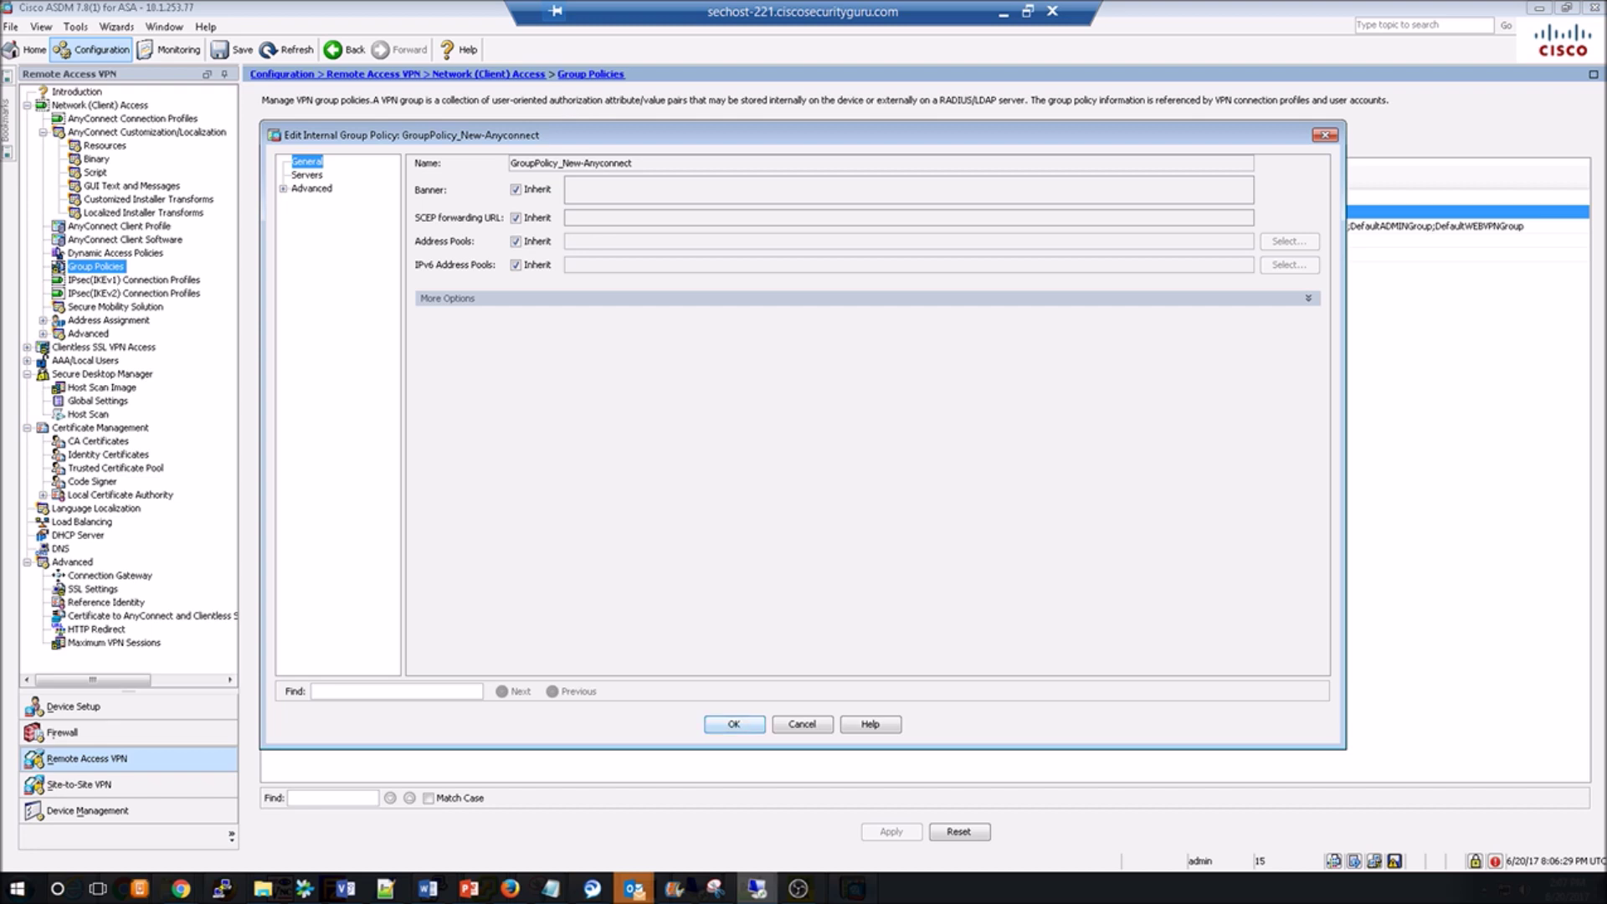
left_click(516, 189)
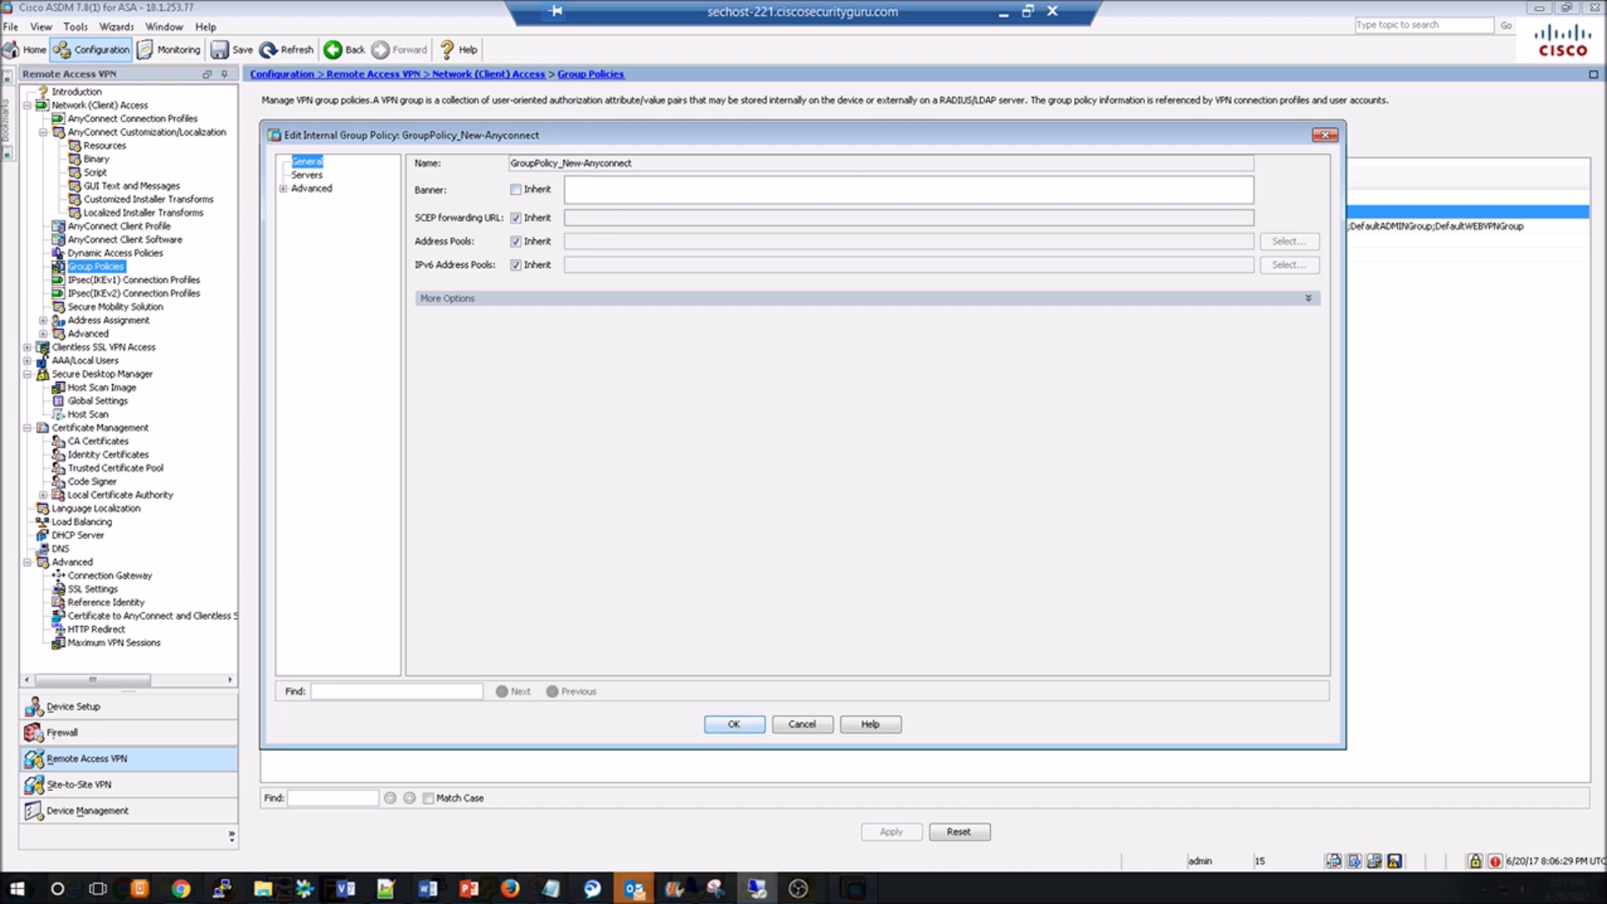
type("THis is a VPN connection")
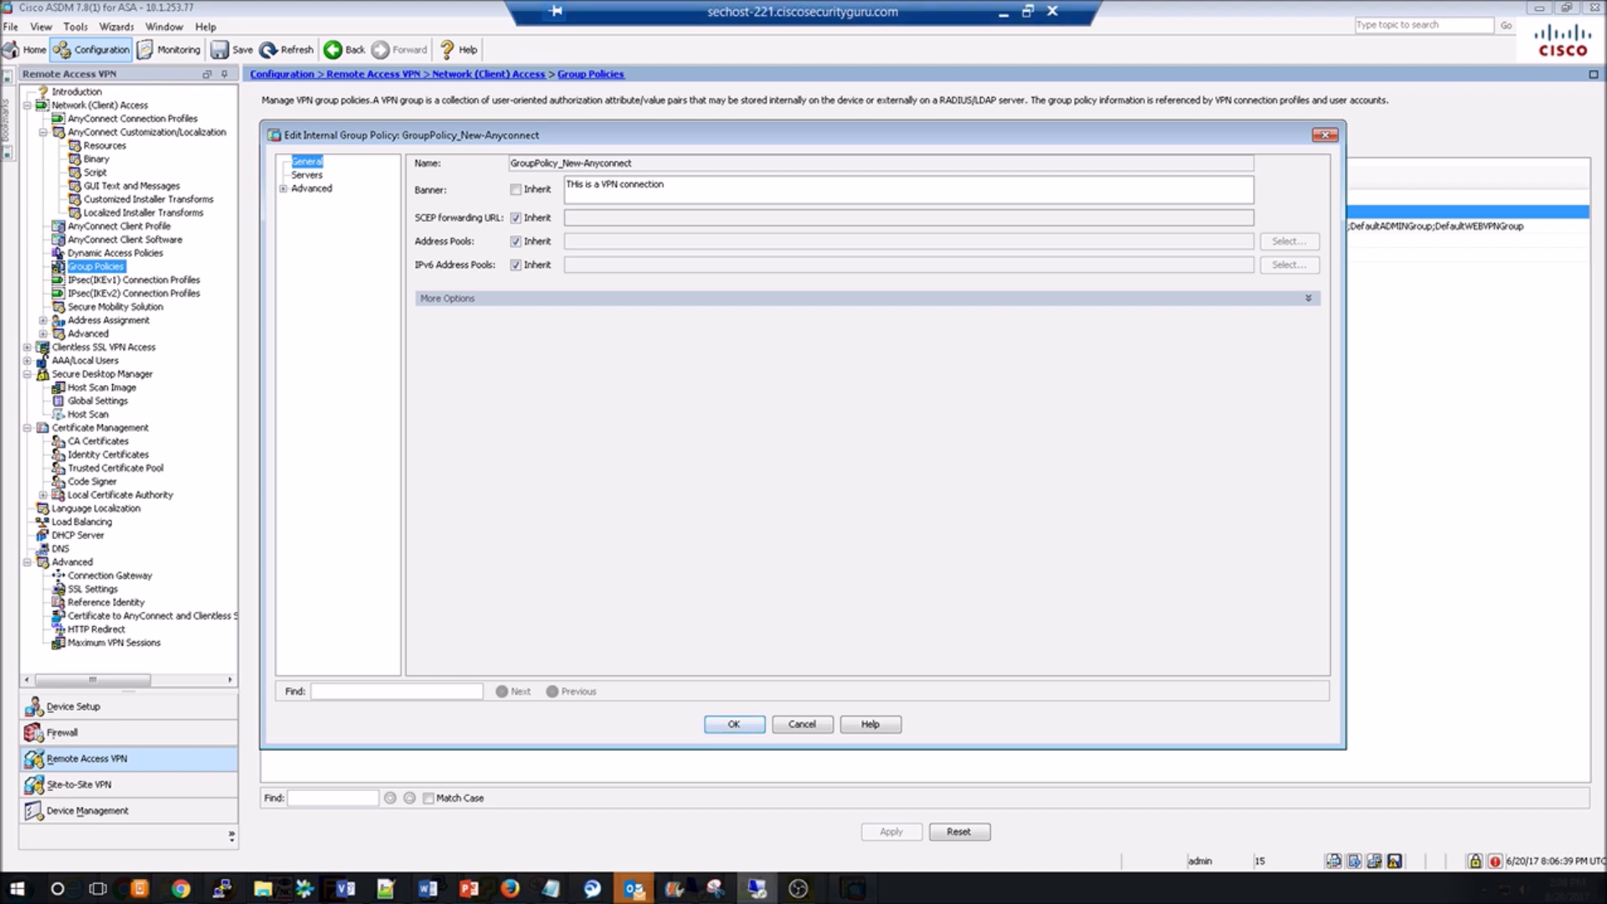
Review the policy's servers, split tunneling and AnyConnect client settings, then save and apply.
left_click(307, 174)
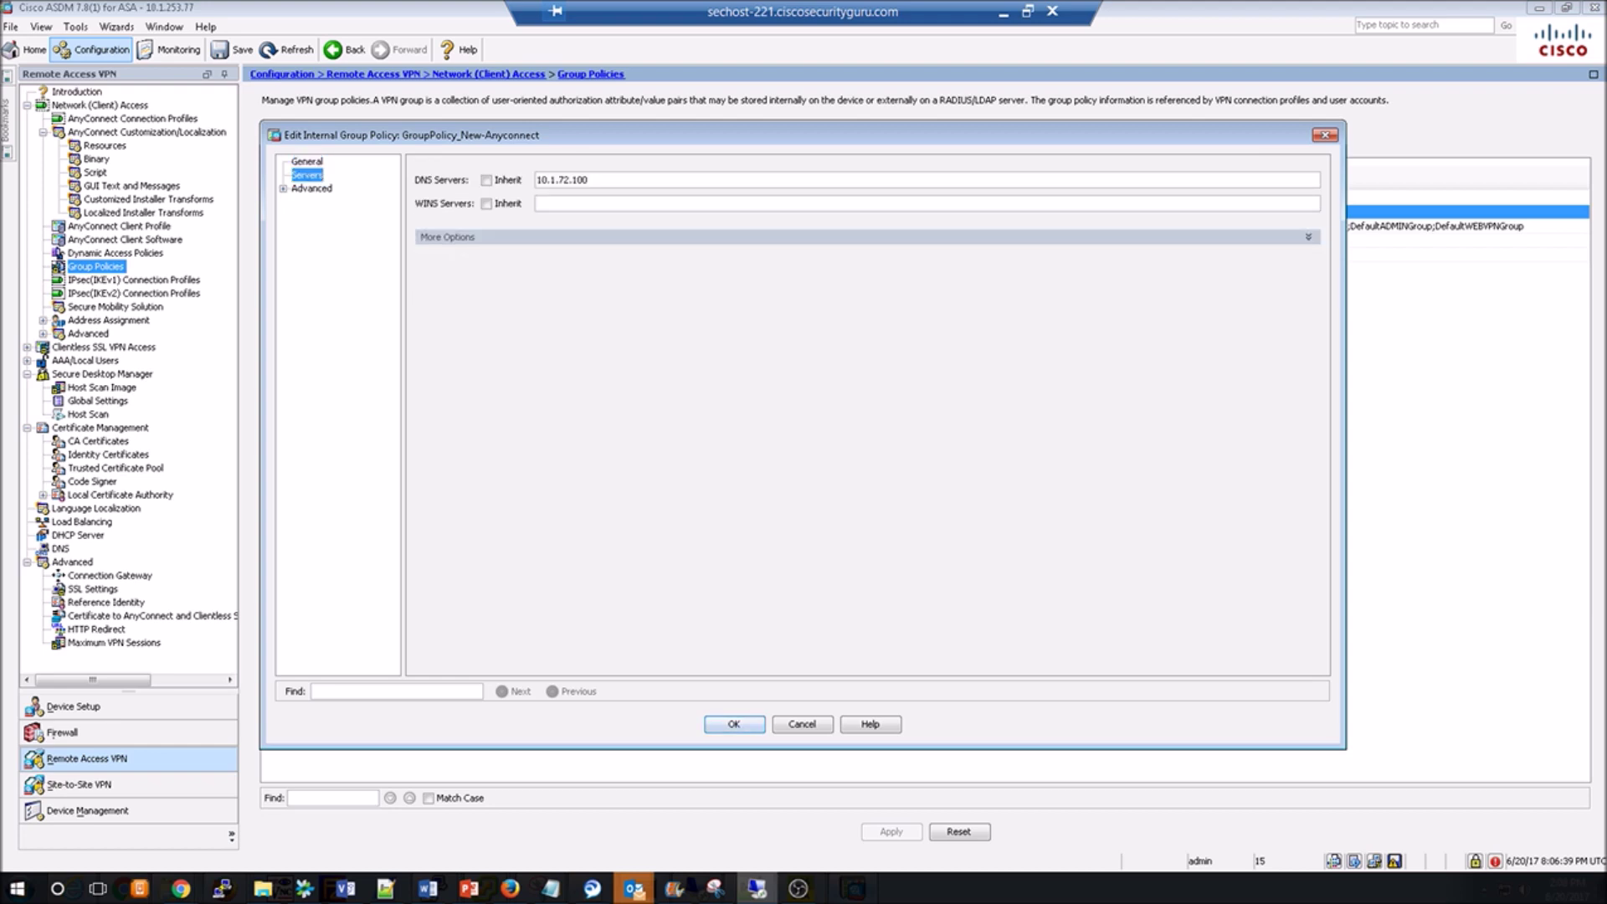
left_click(283, 189)
left_click(335, 202)
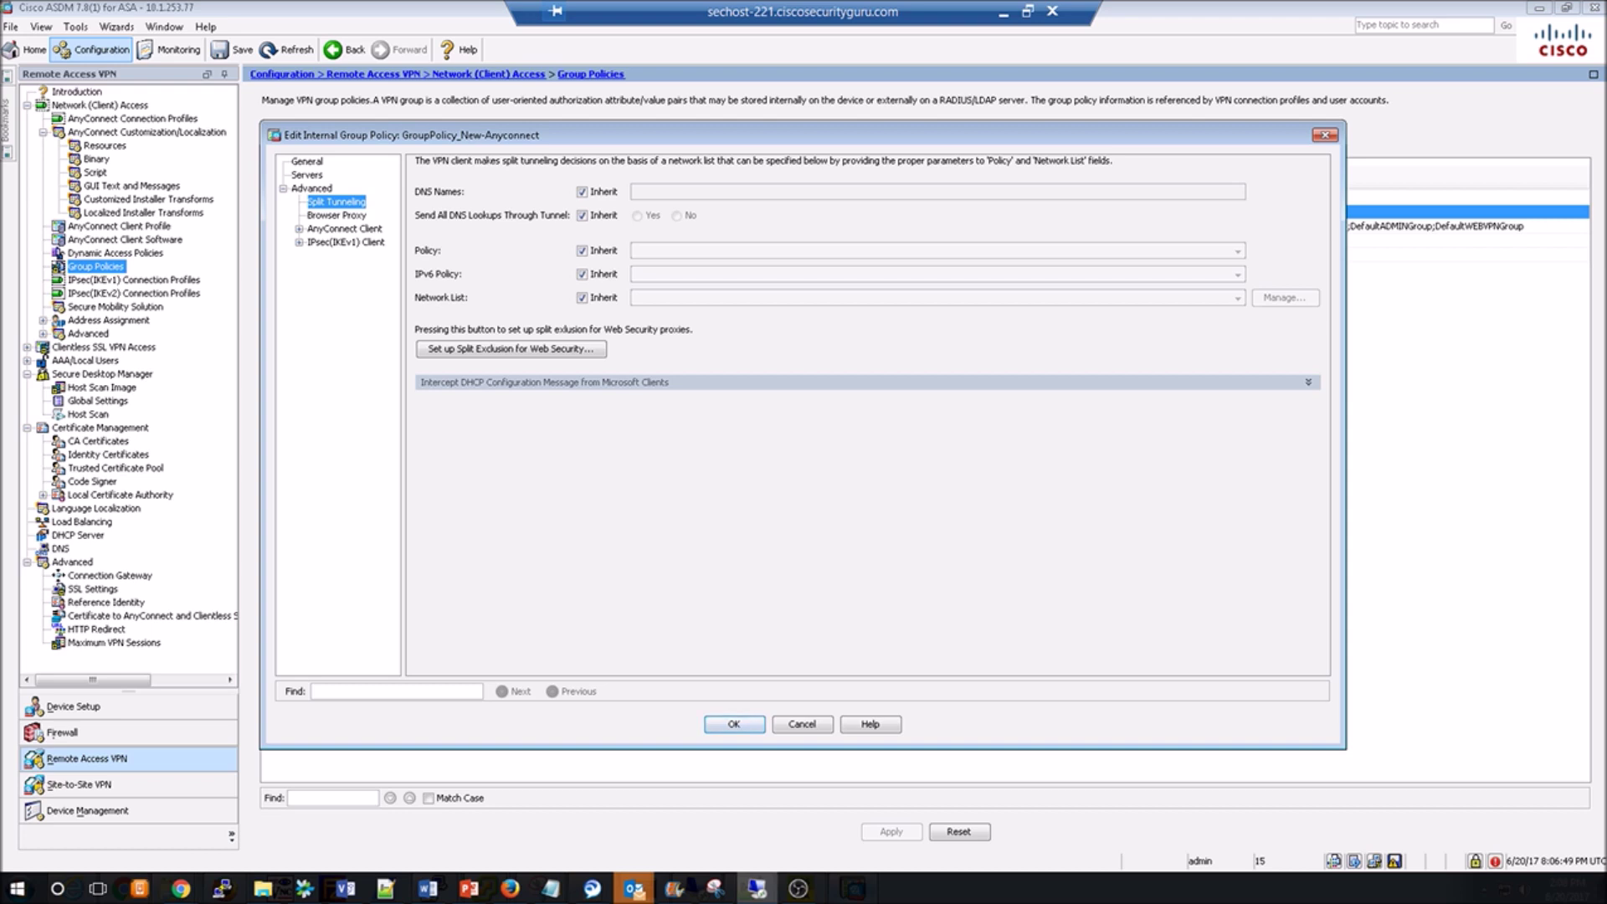
left_click(298, 229)
left_click(344, 228)
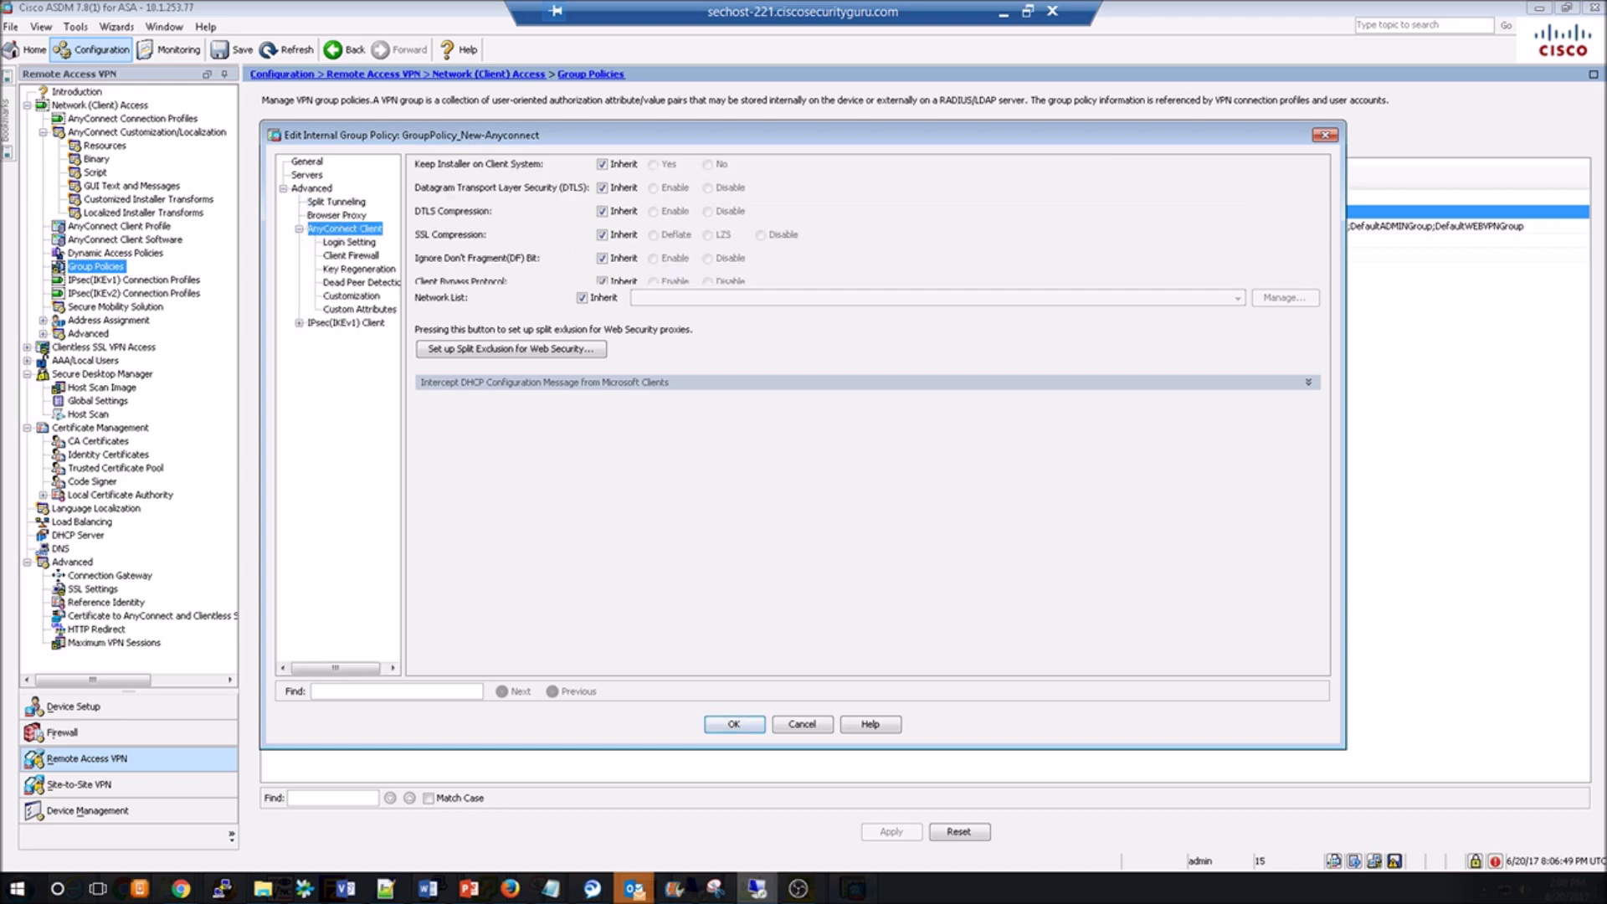
left_click(349, 242)
left_click(351, 255)
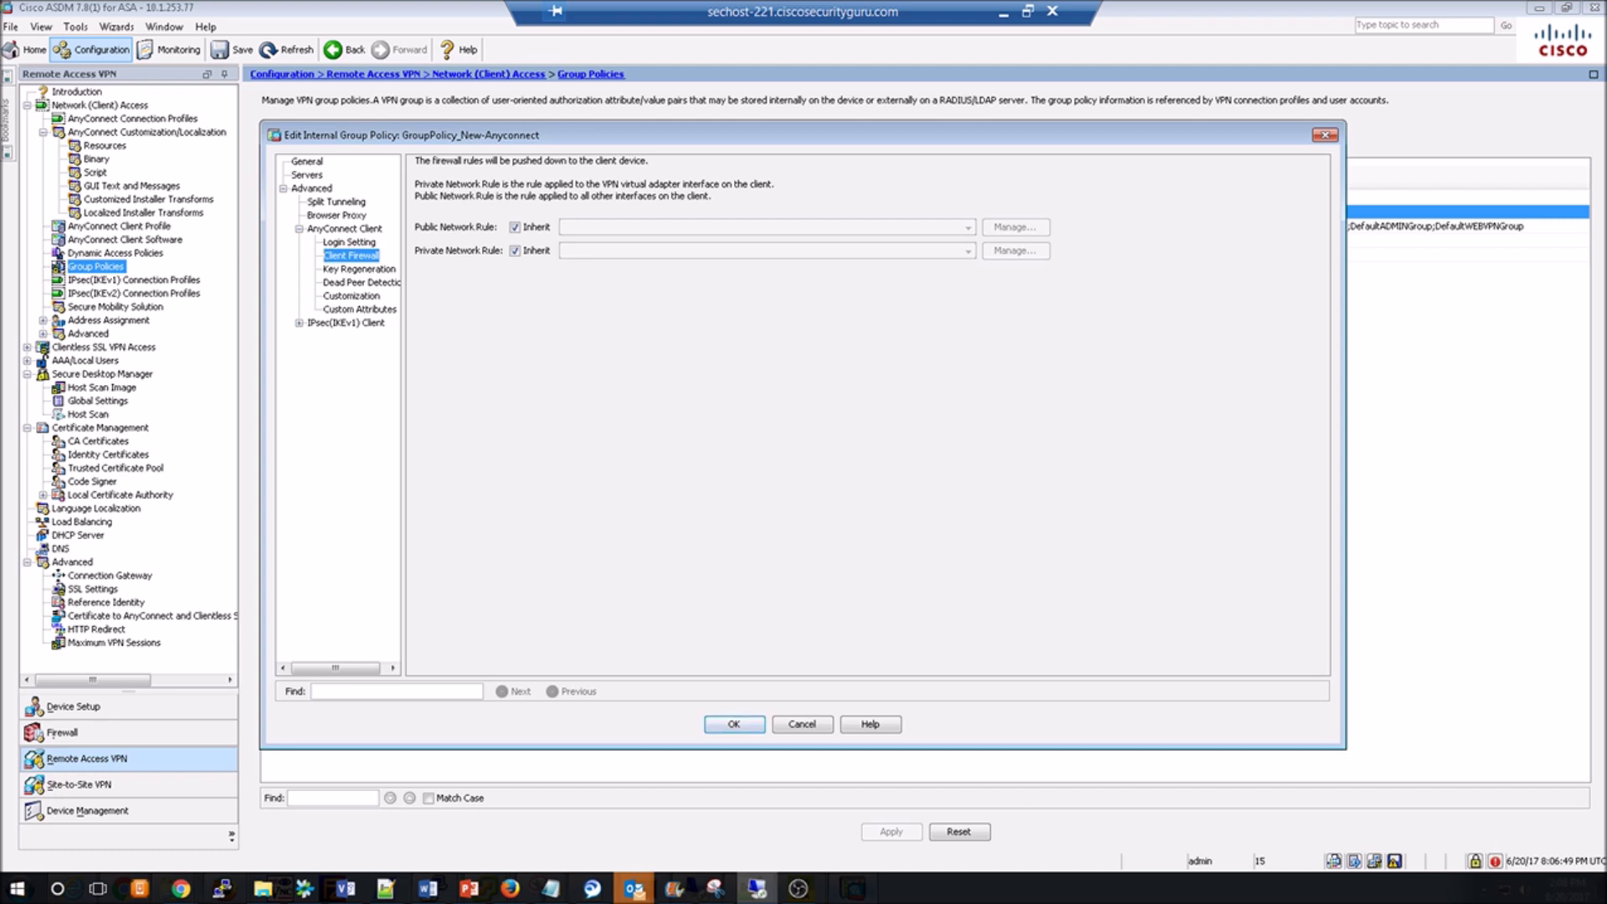
left_click(734, 724)
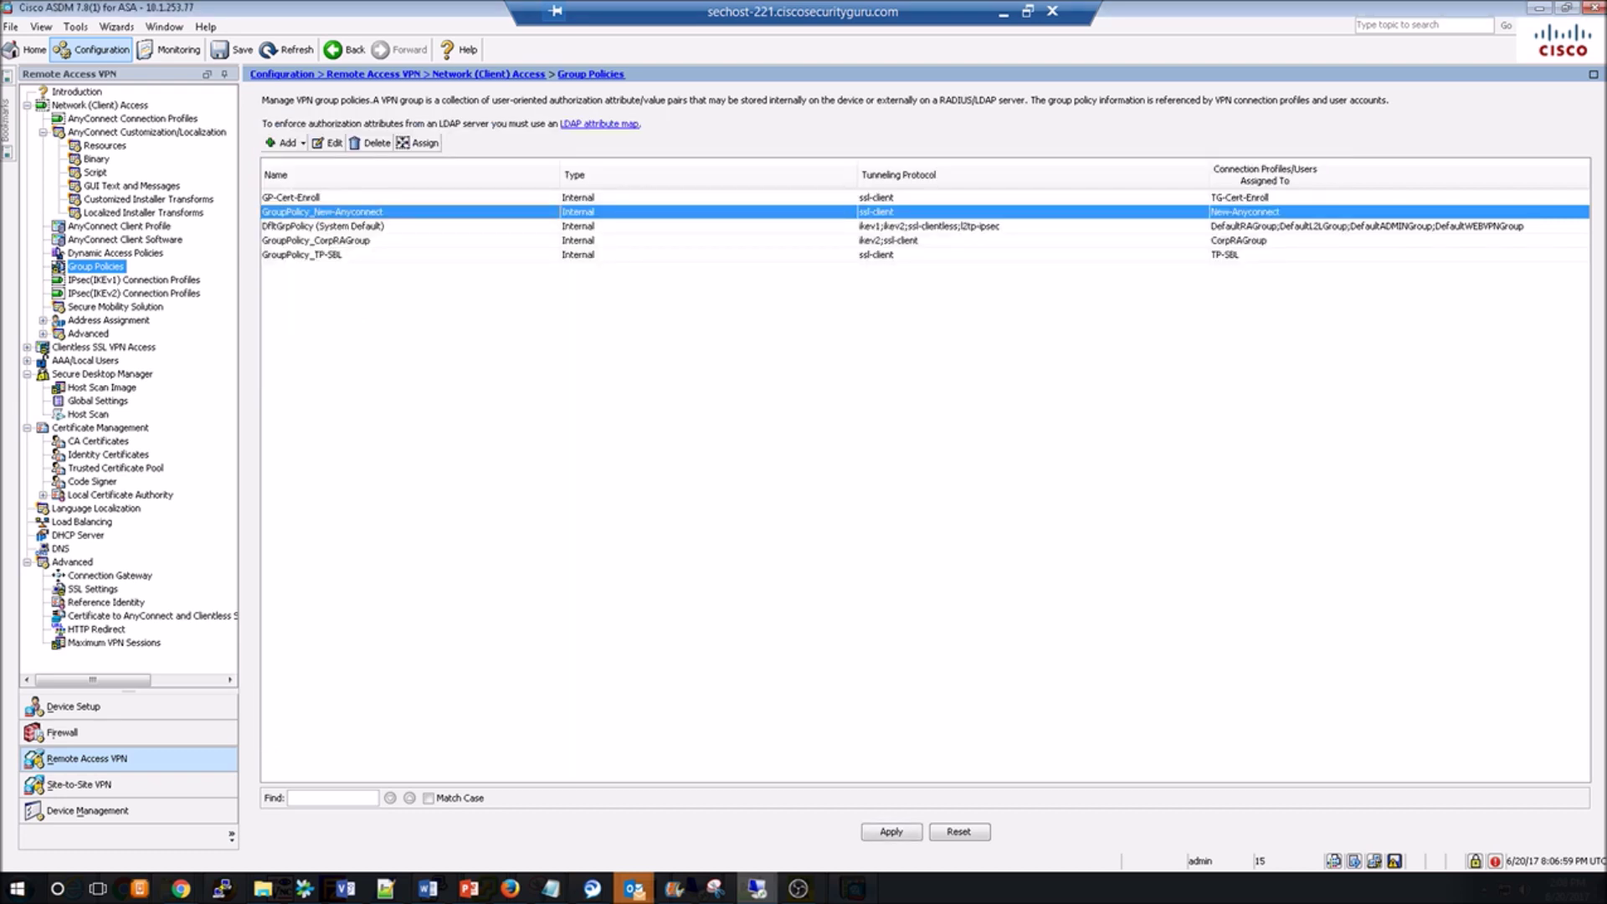
left_click(891, 831)
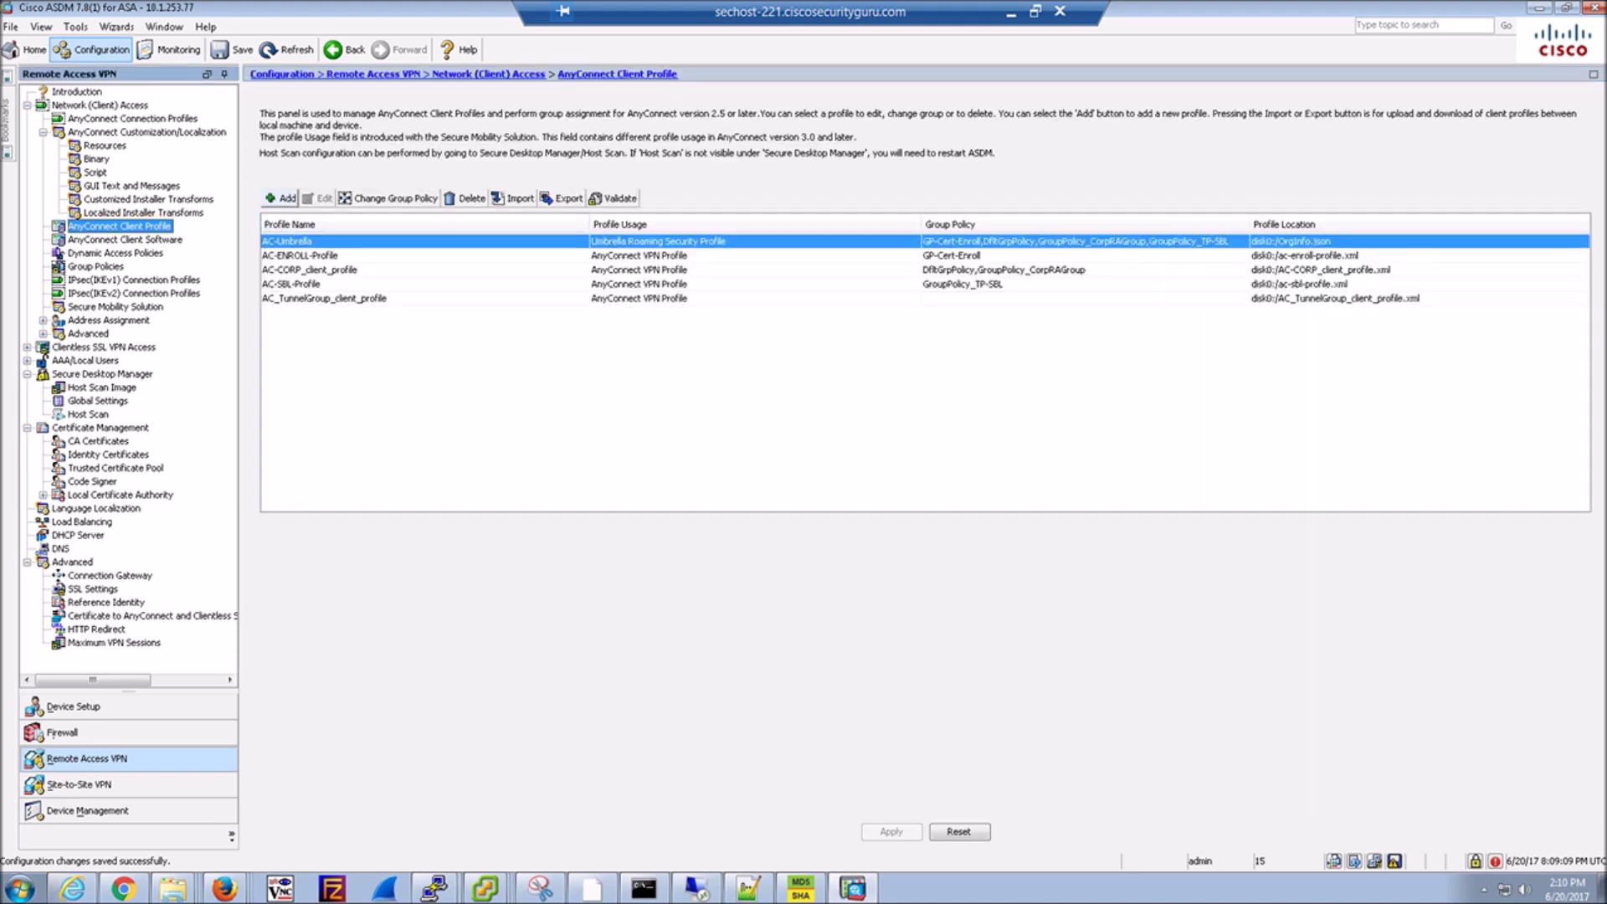
Add client profile Anyconnect-New-Profile assigned to group policy GroupPolicy_New-Anyconnect.
left_click(282, 199)
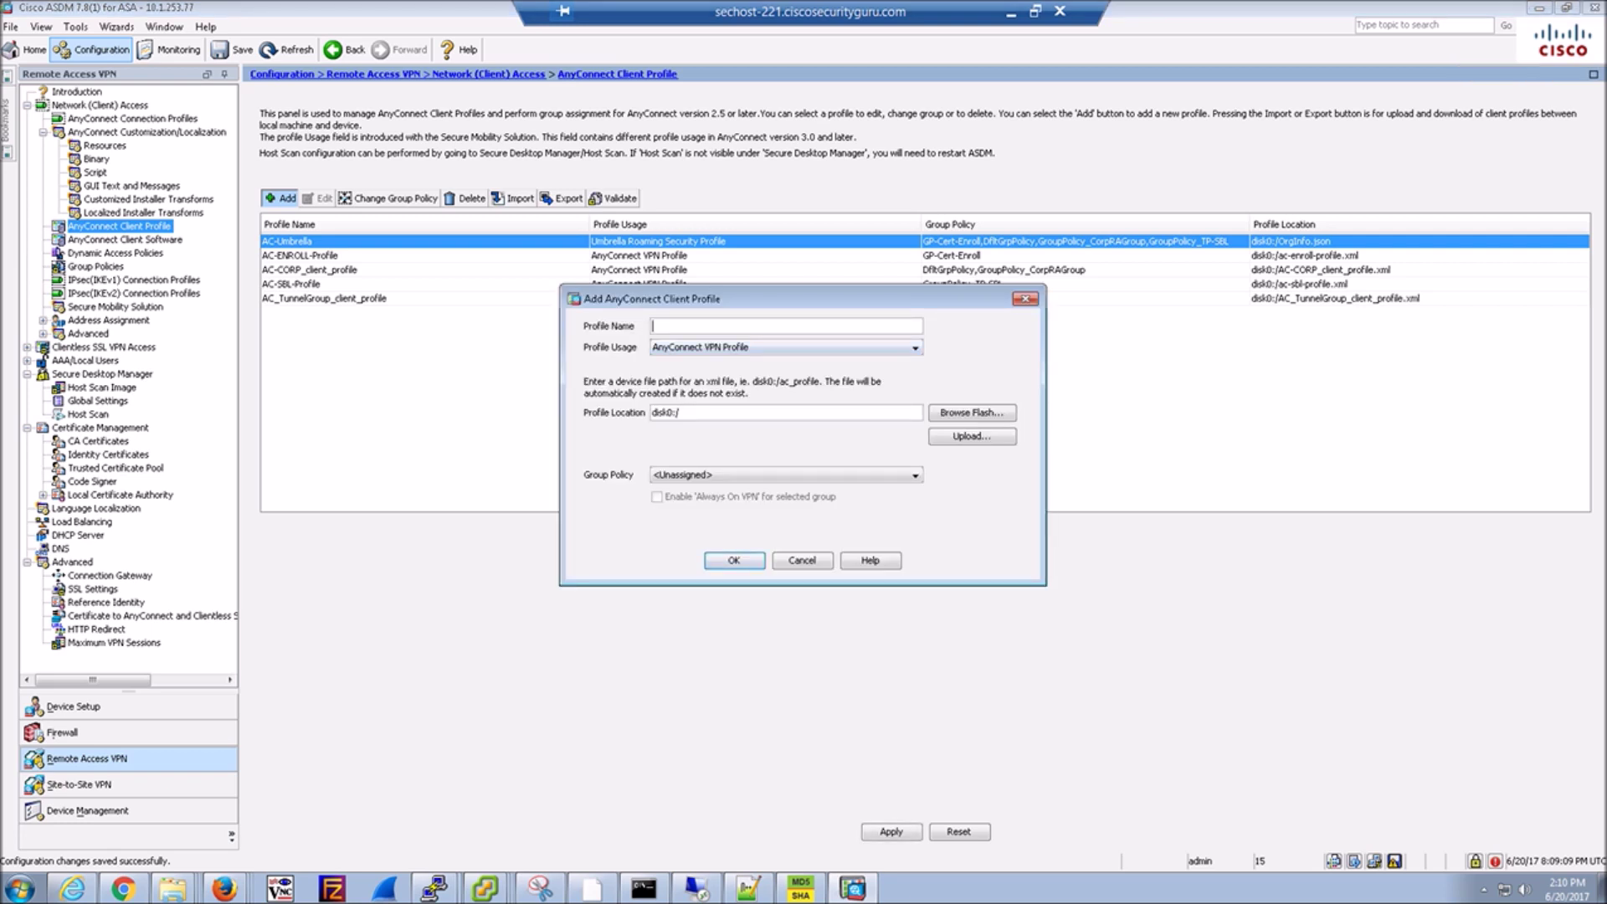
type("Anyconnect-New-Profile")
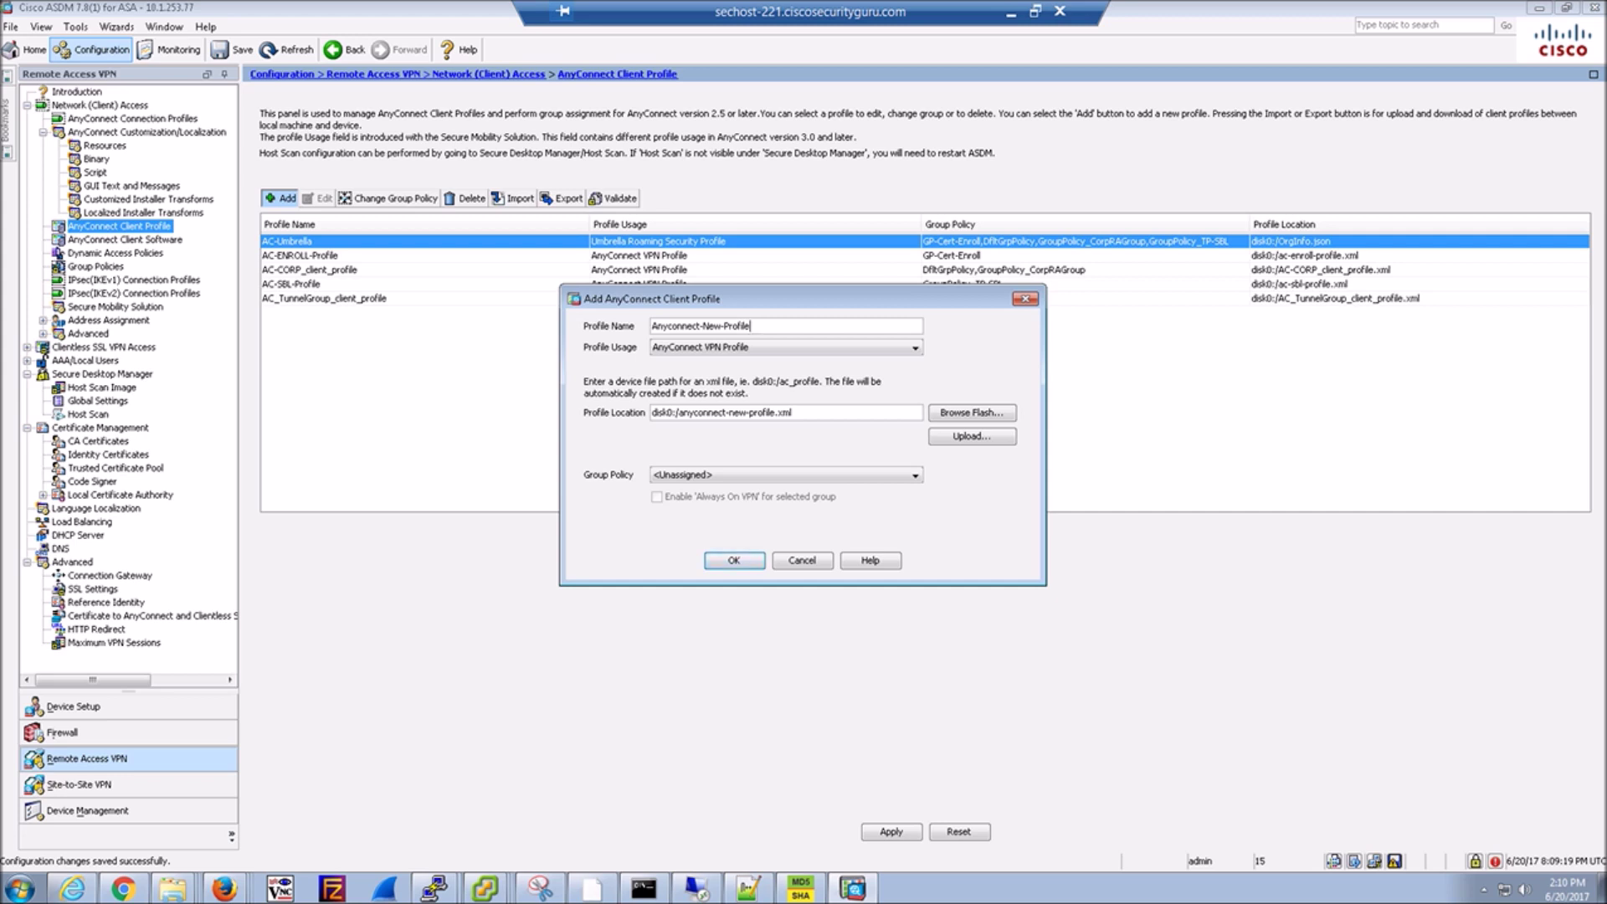
left_click(785, 474)
left_click(754, 505)
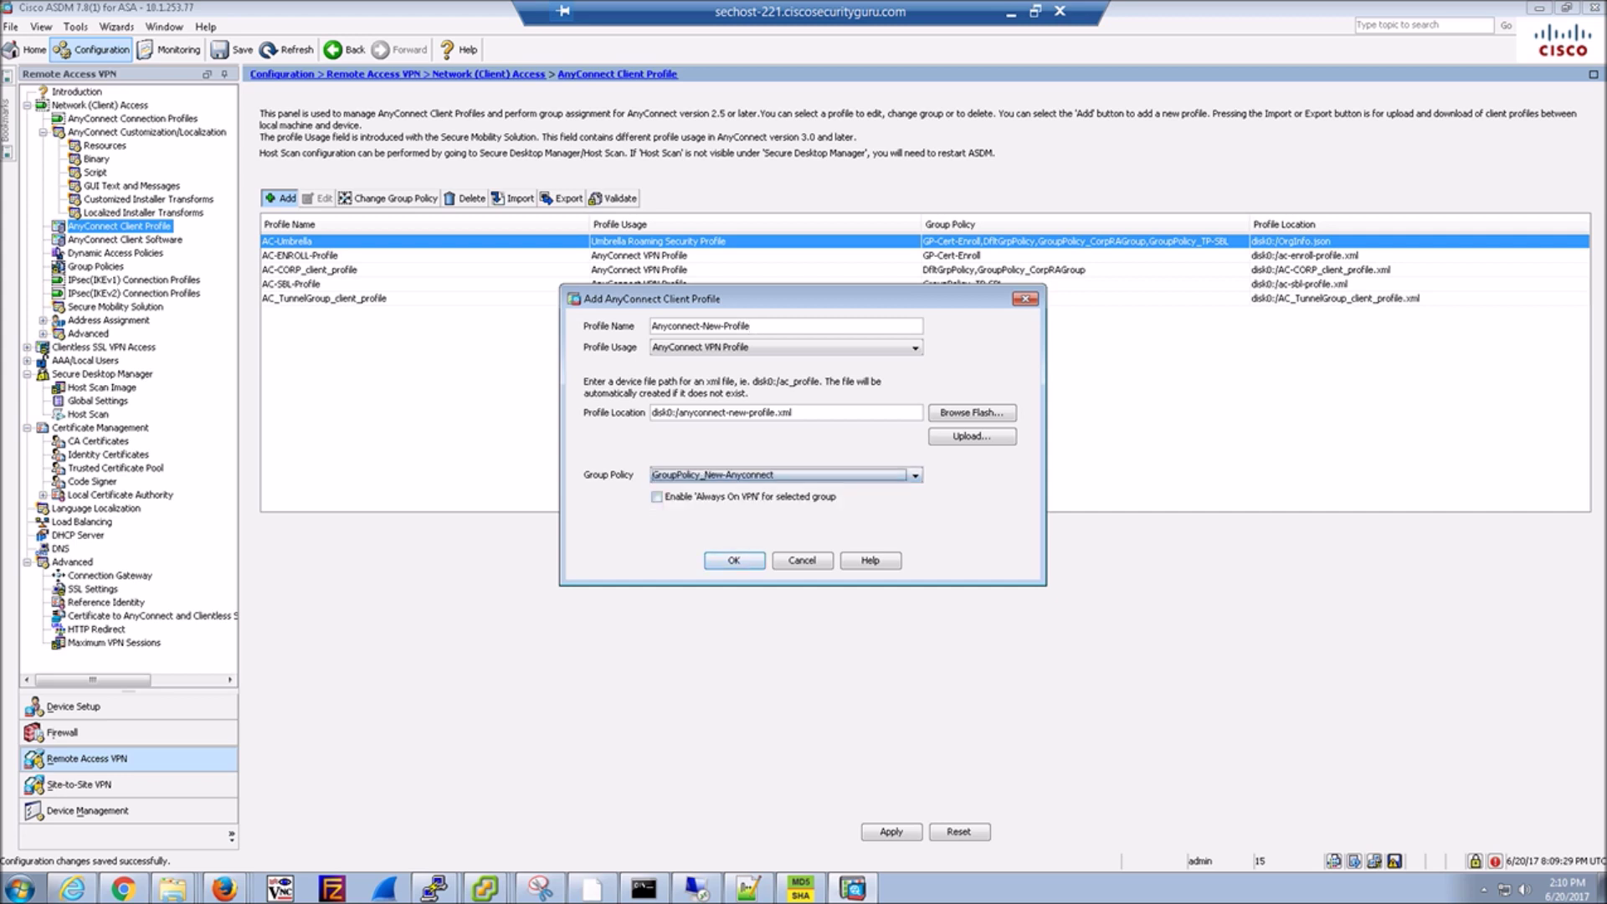
left_click(734, 560)
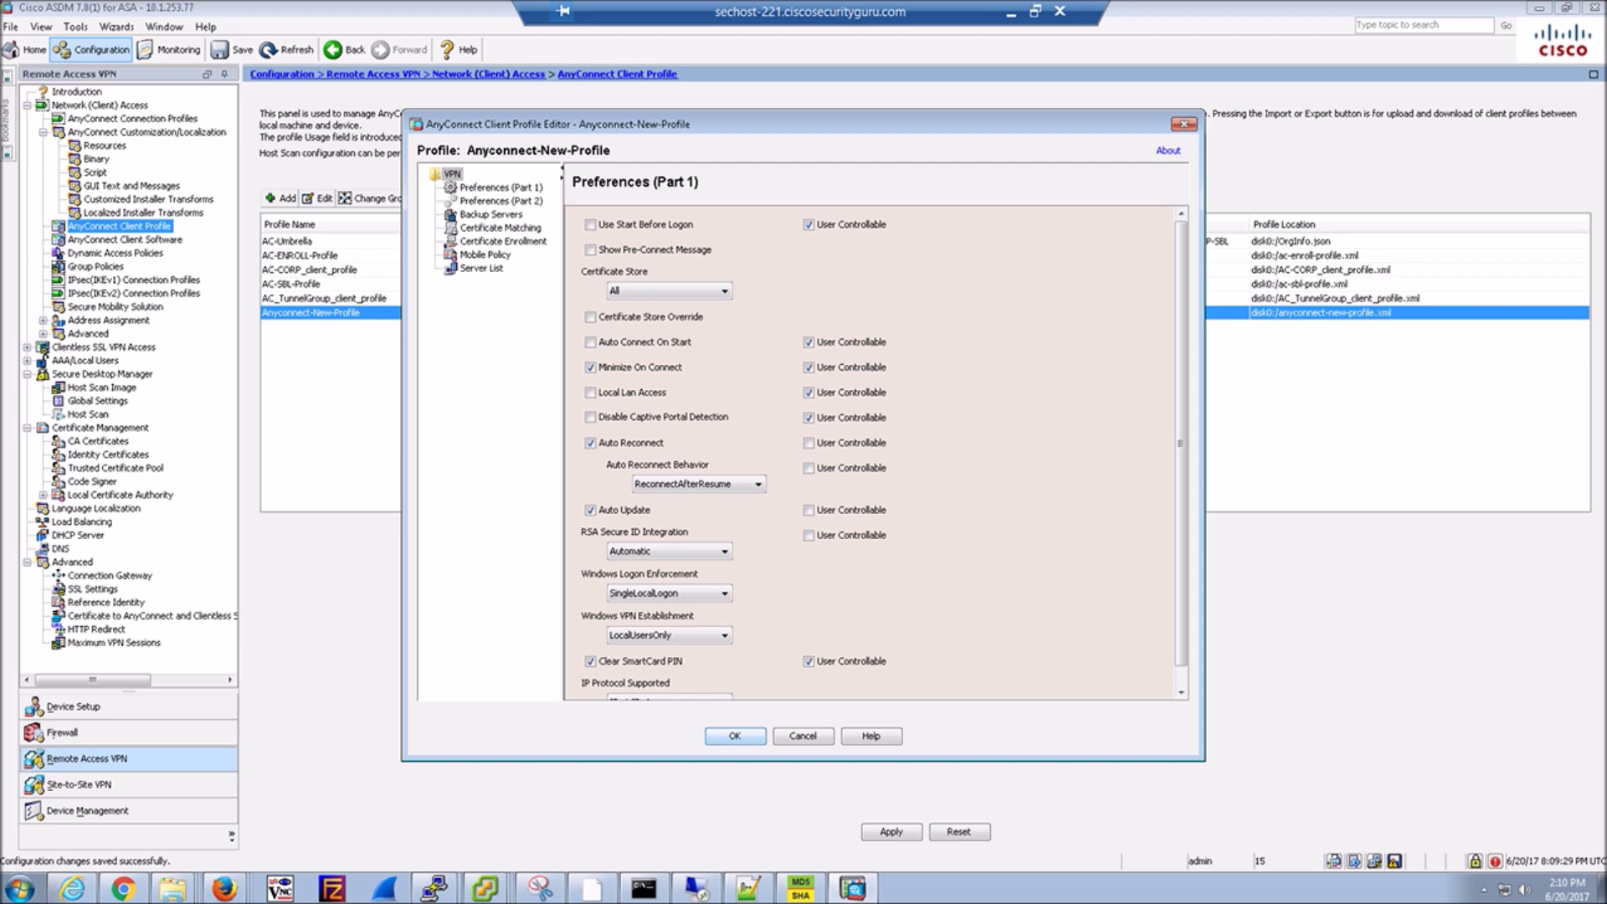
Review the Preferences, Certificate, Mobile Policy and Server List pages, then apply Anyconnect-New-Profile to the ASA.
left_click(453, 201)
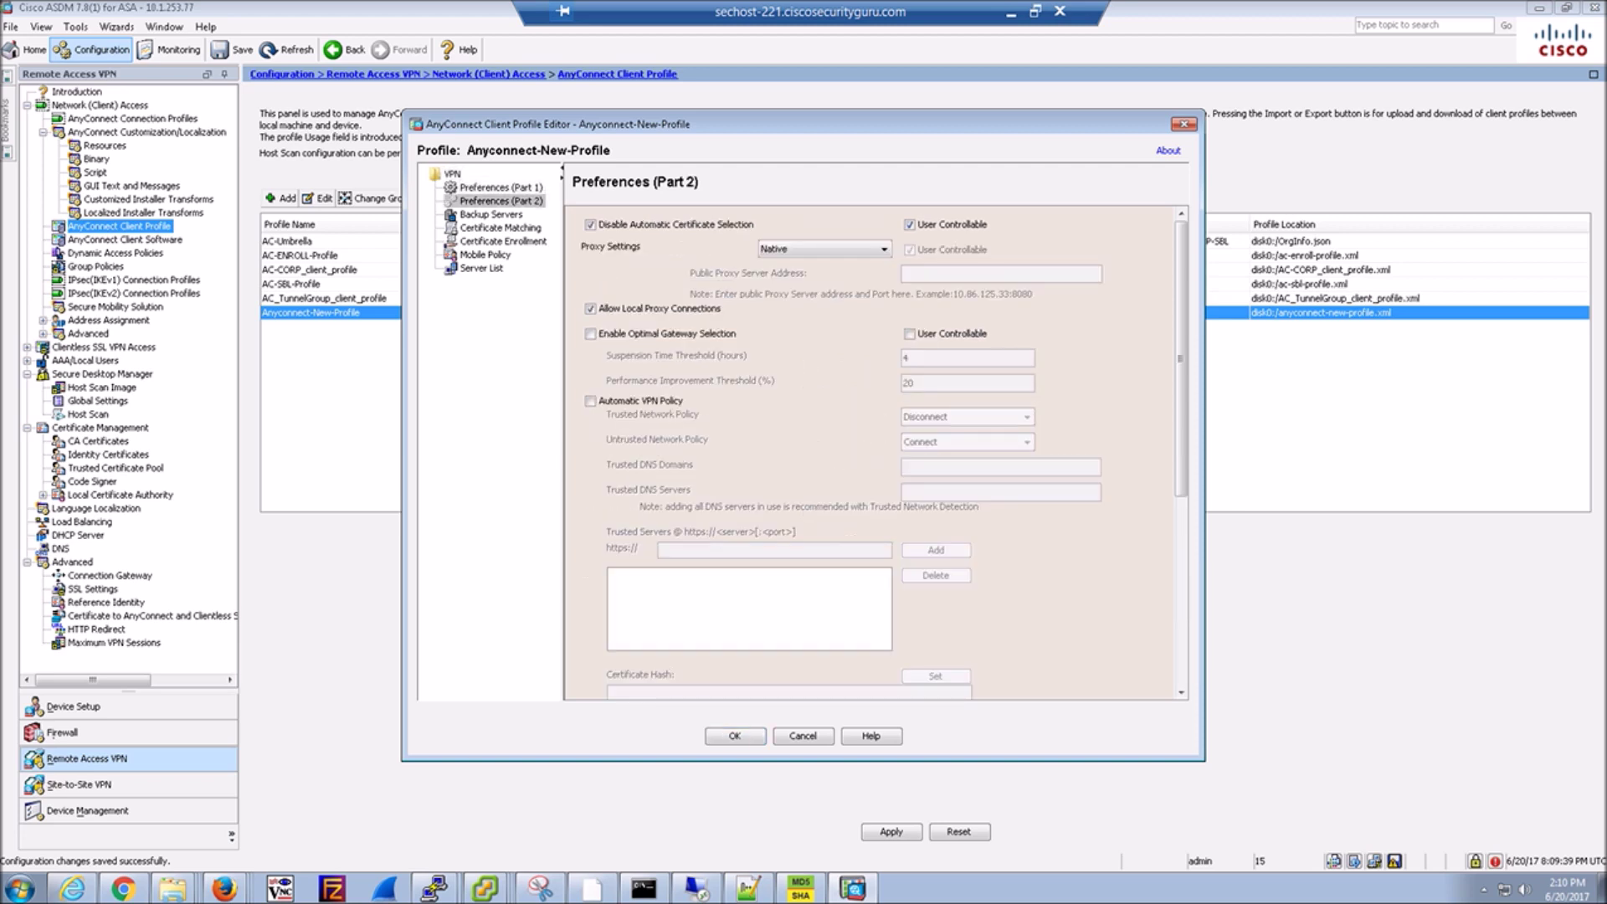
left_click(500, 228)
left_click(504, 241)
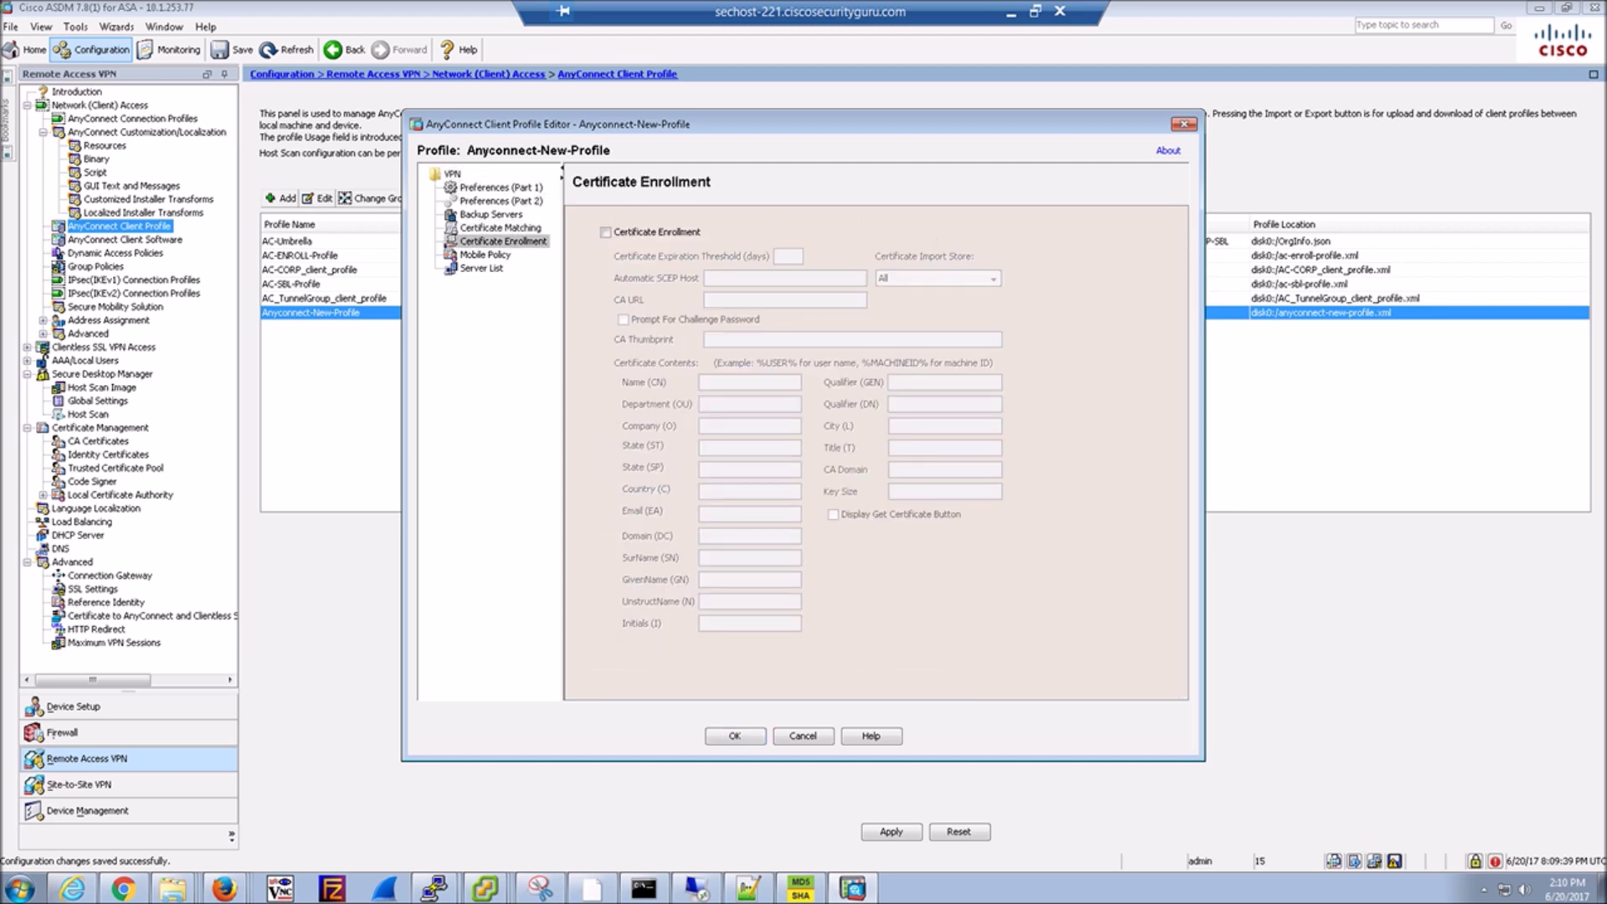
left_click(485, 254)
left_click(481, 268)
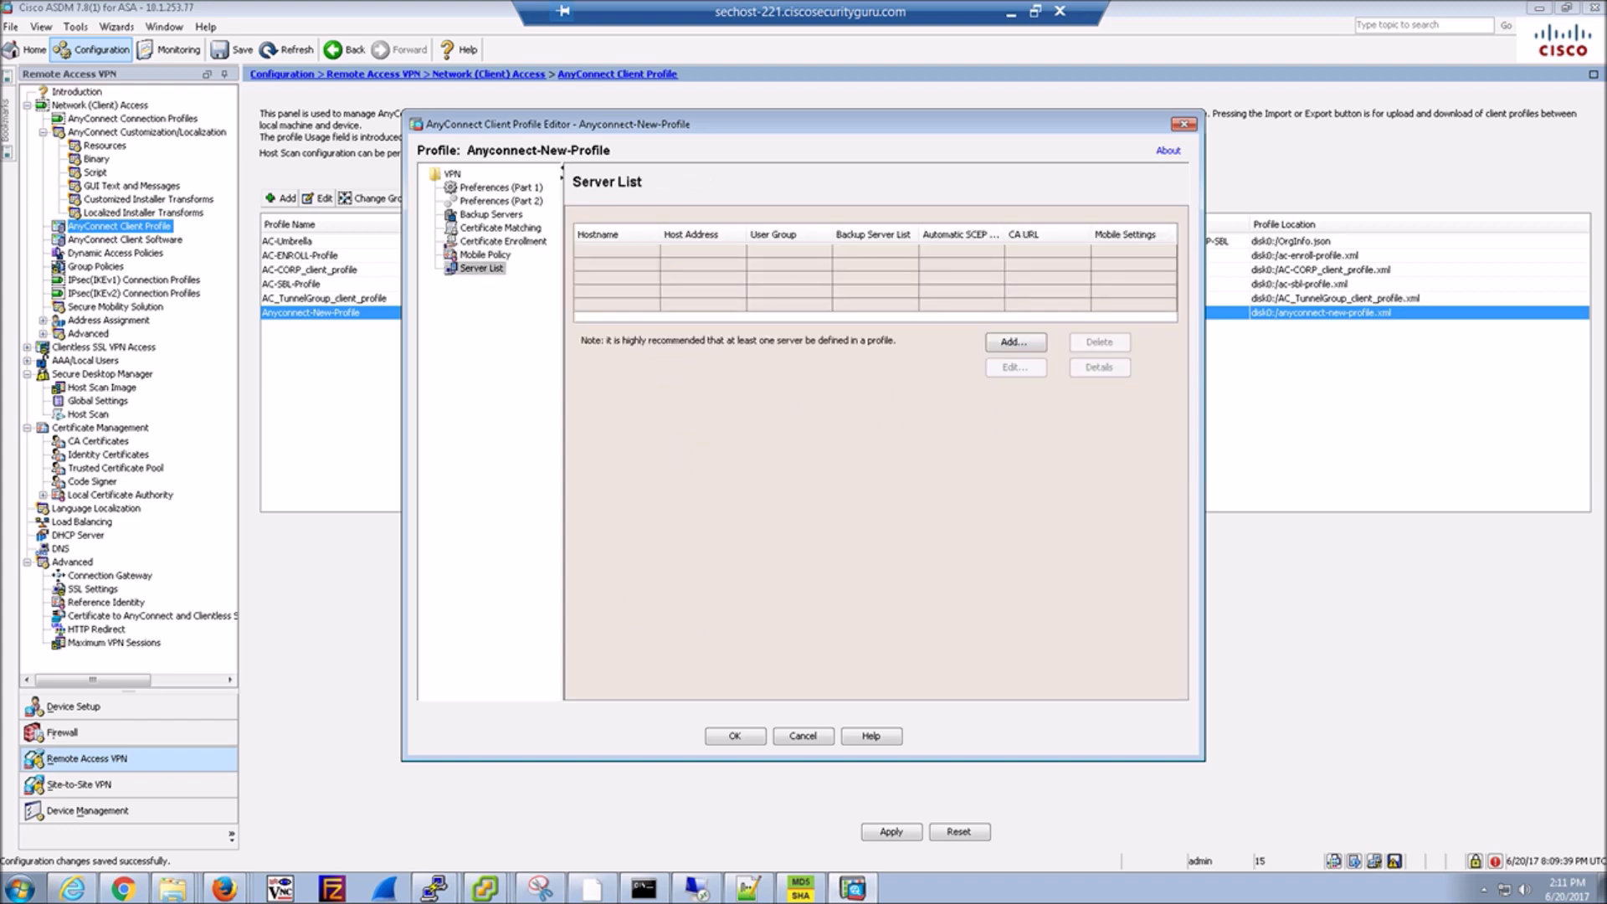
key("Escape")
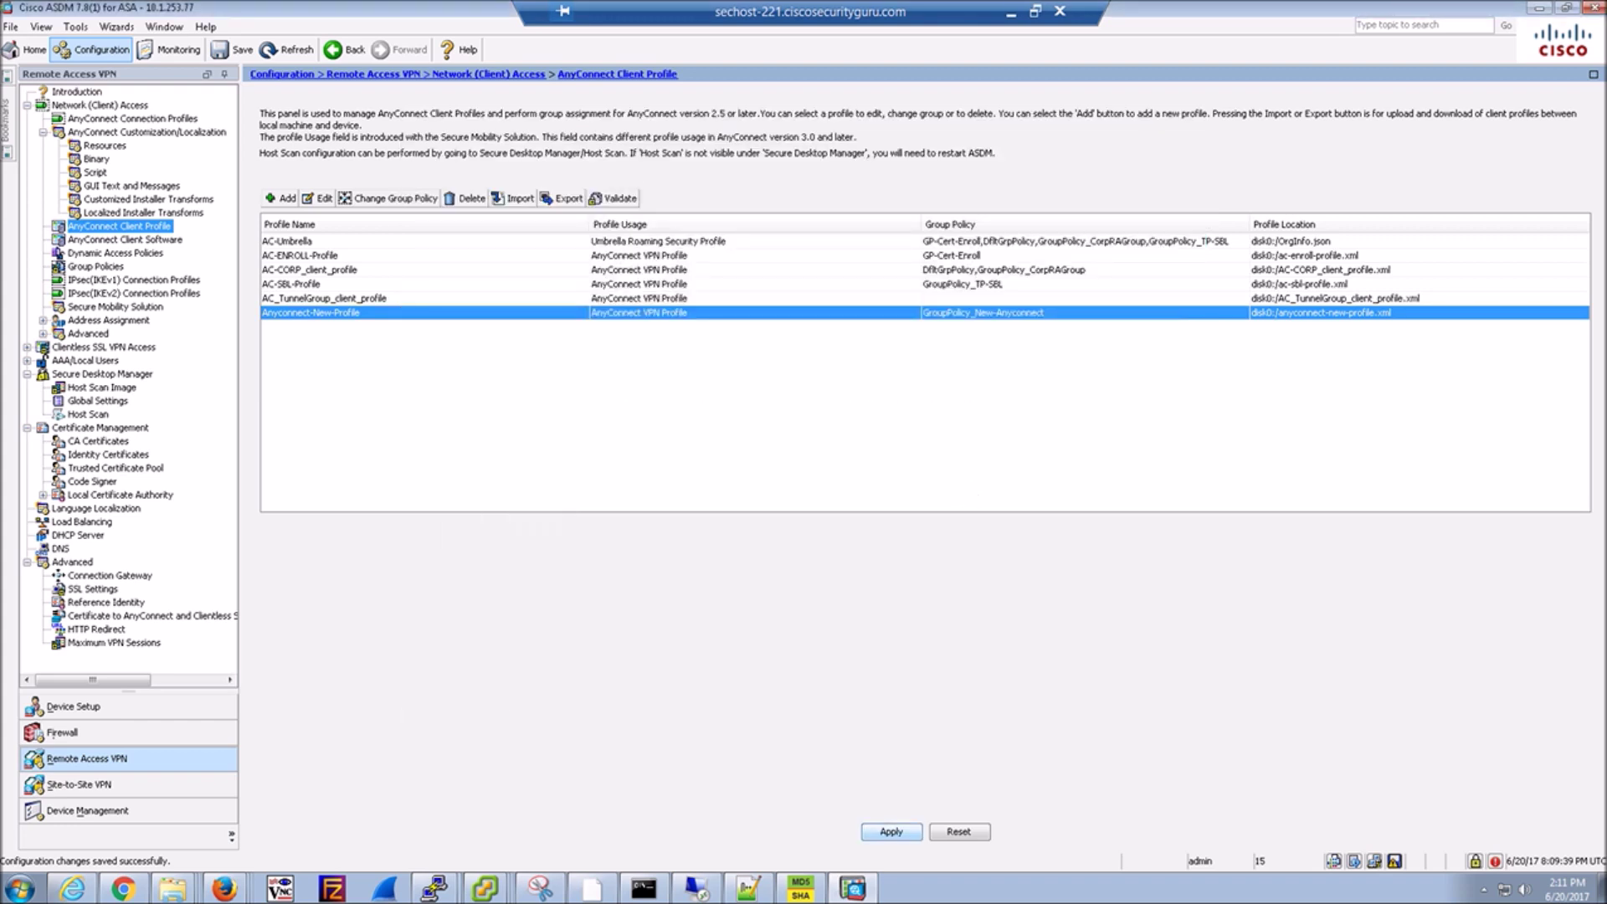
left_click(892, 831)
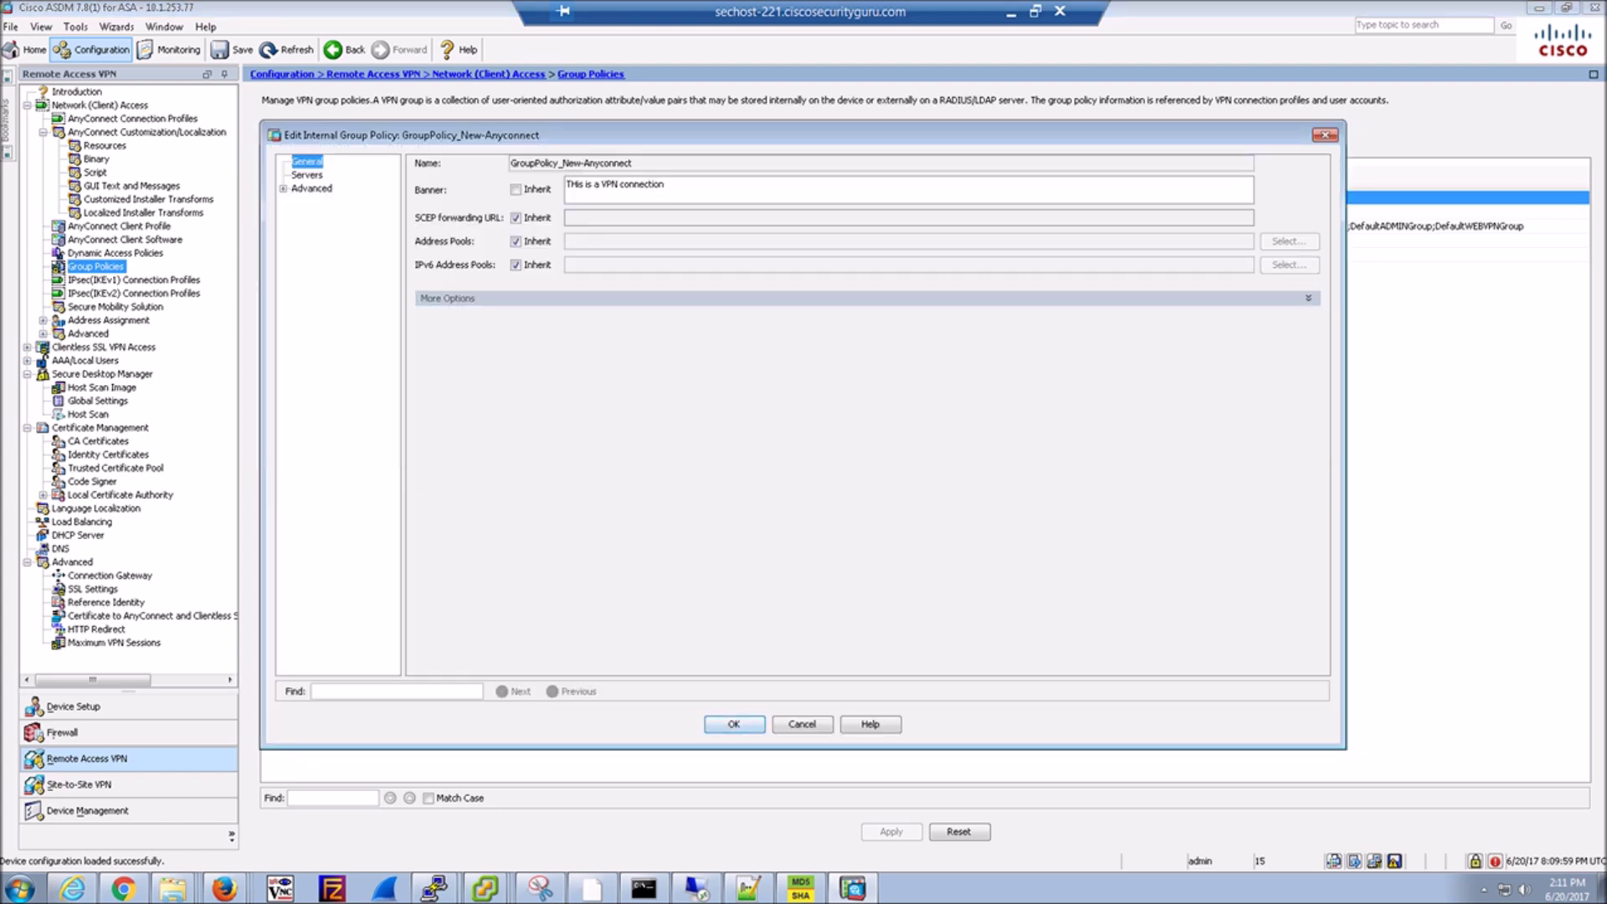
Check GroupPolicy_New-Anyconnect's AnyConnect Client profiles and optional modules, leaving everything unchanged.
left_click(1309, 298)
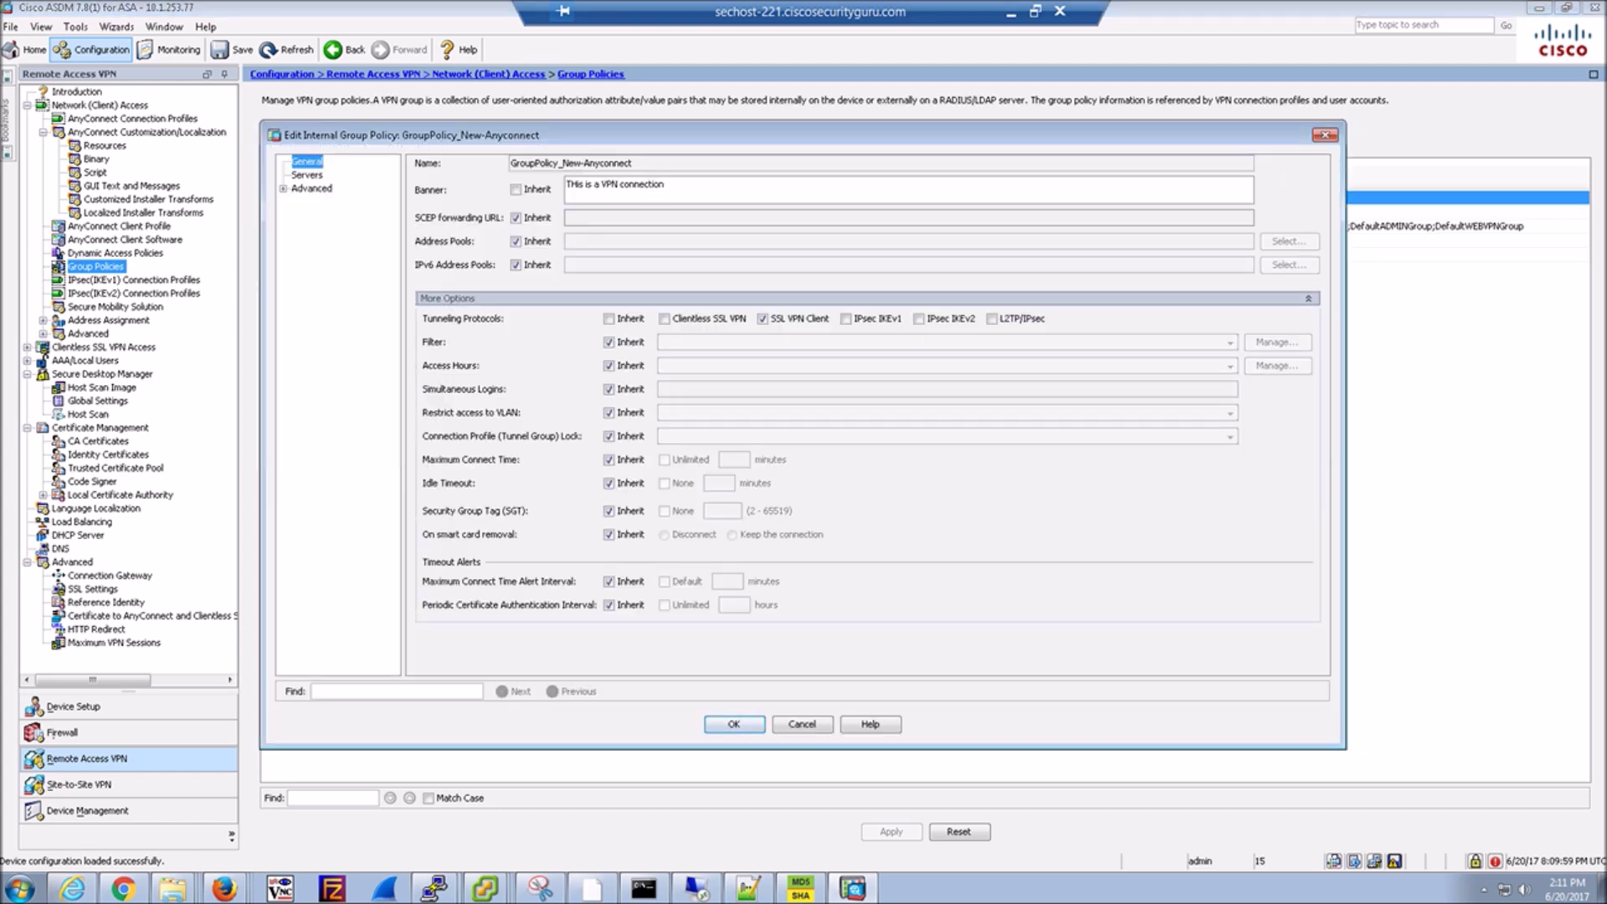
left_click(283, 188)
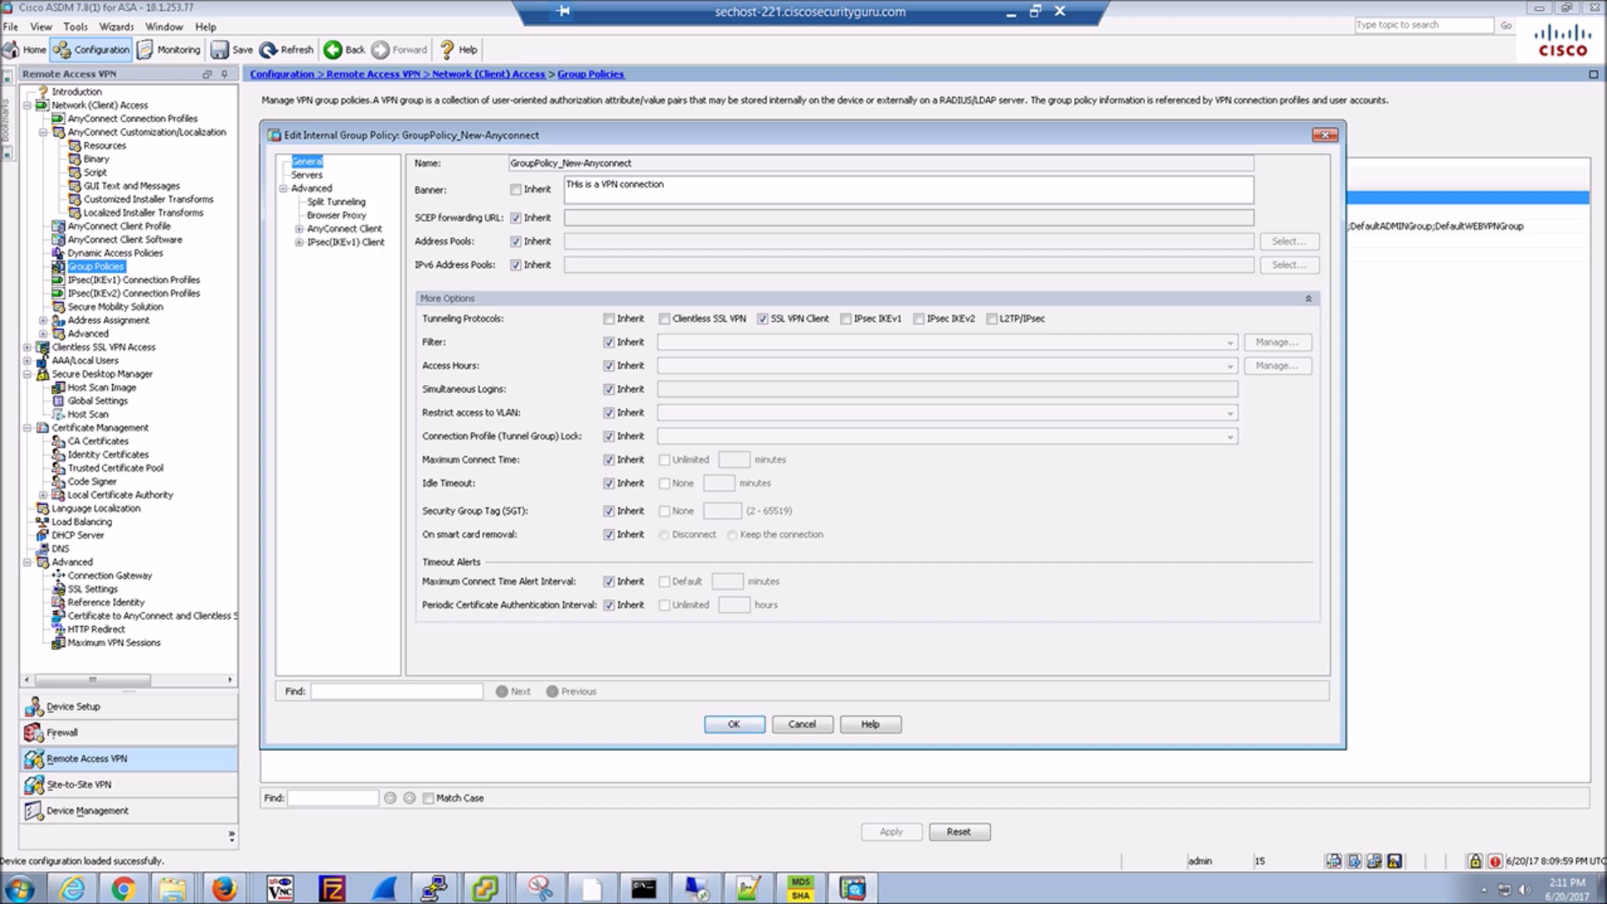
left_click(298, 229)
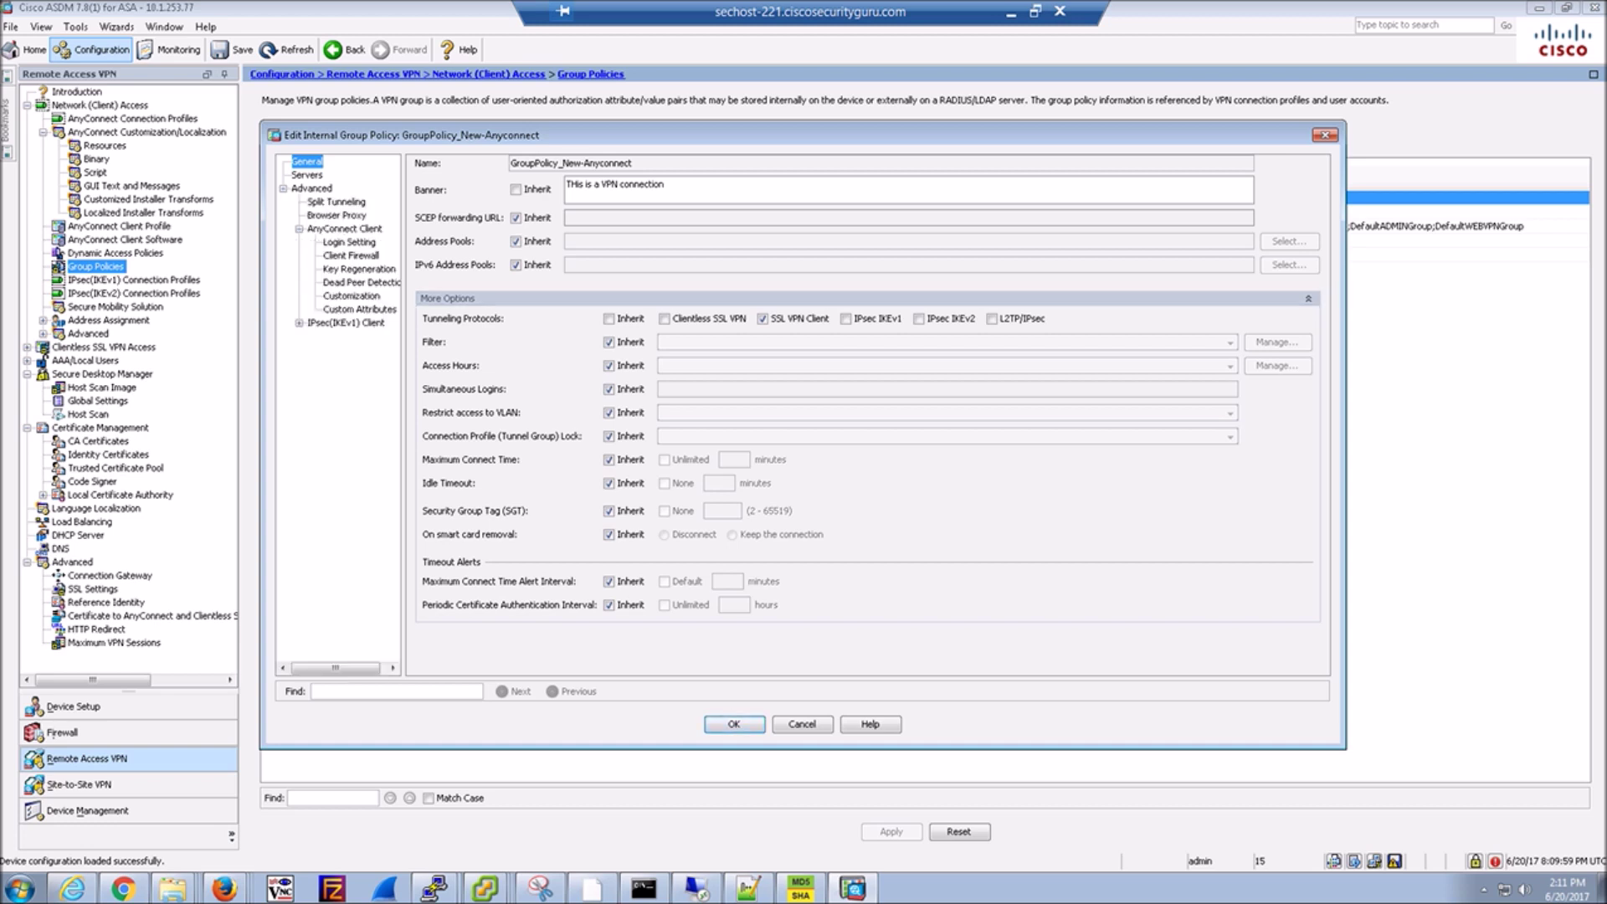
left_click(344, 228)
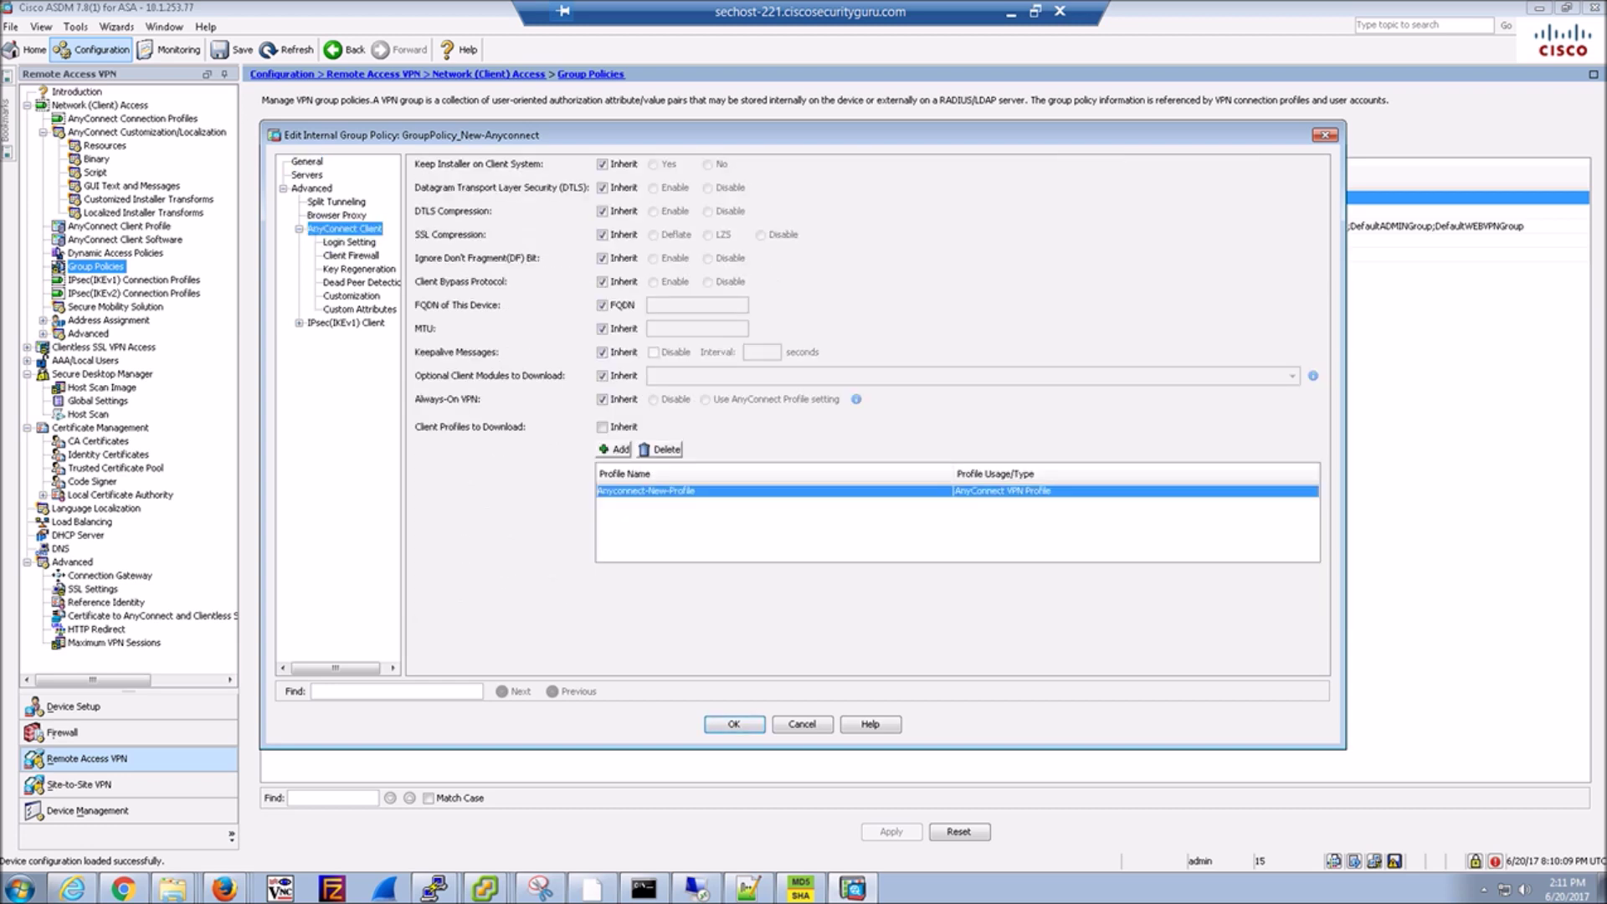
left_click(602, 376)
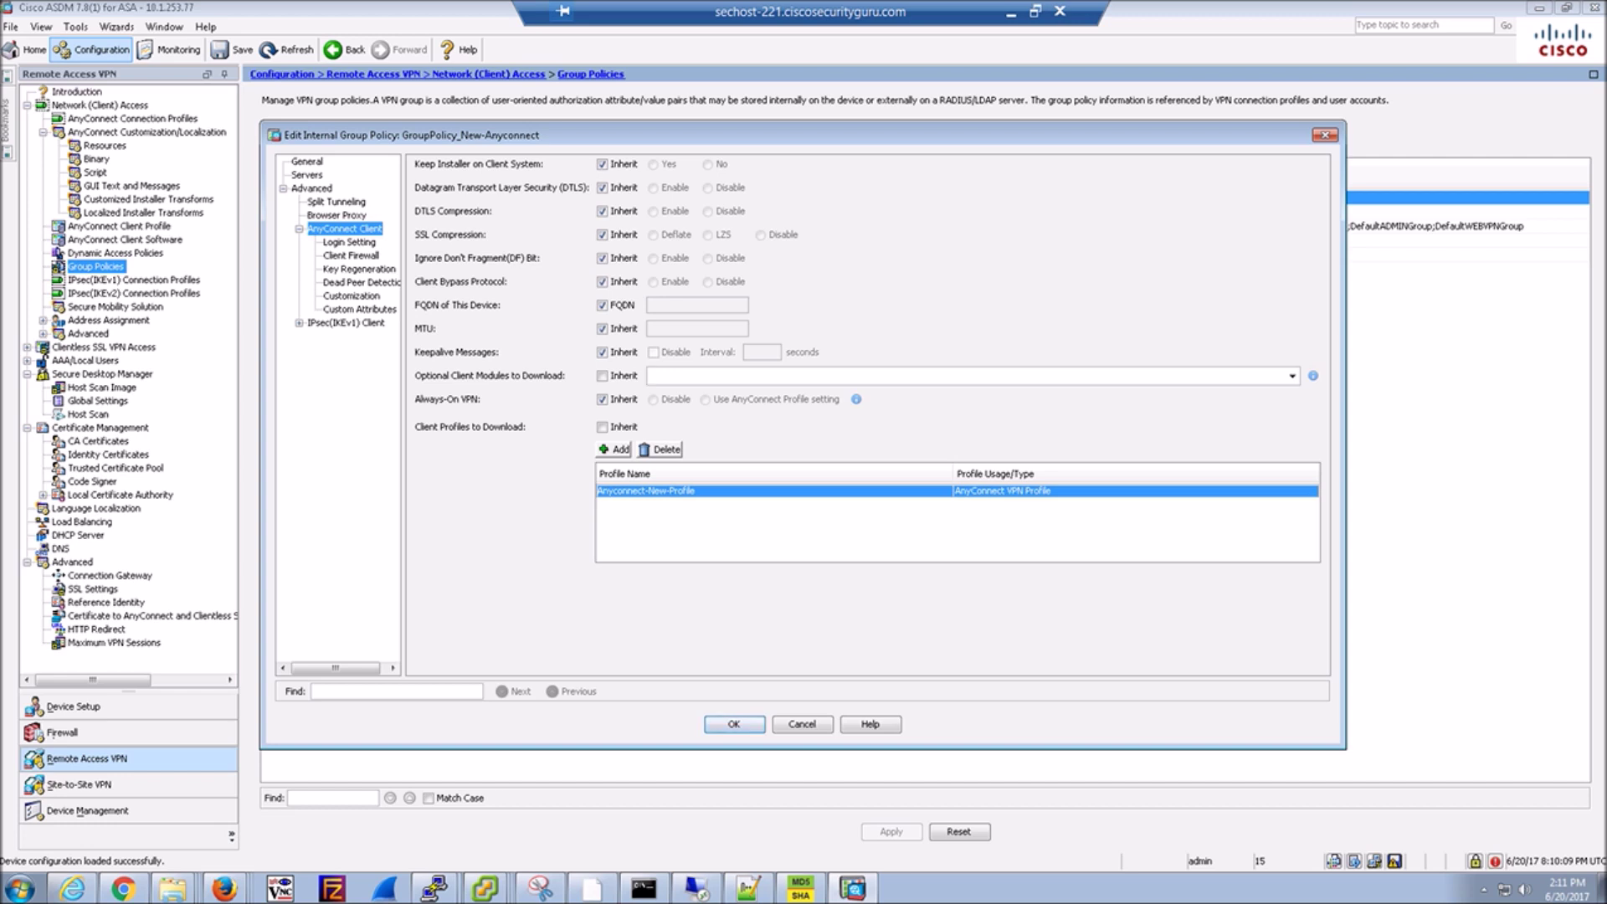
left_click(1293, 376)
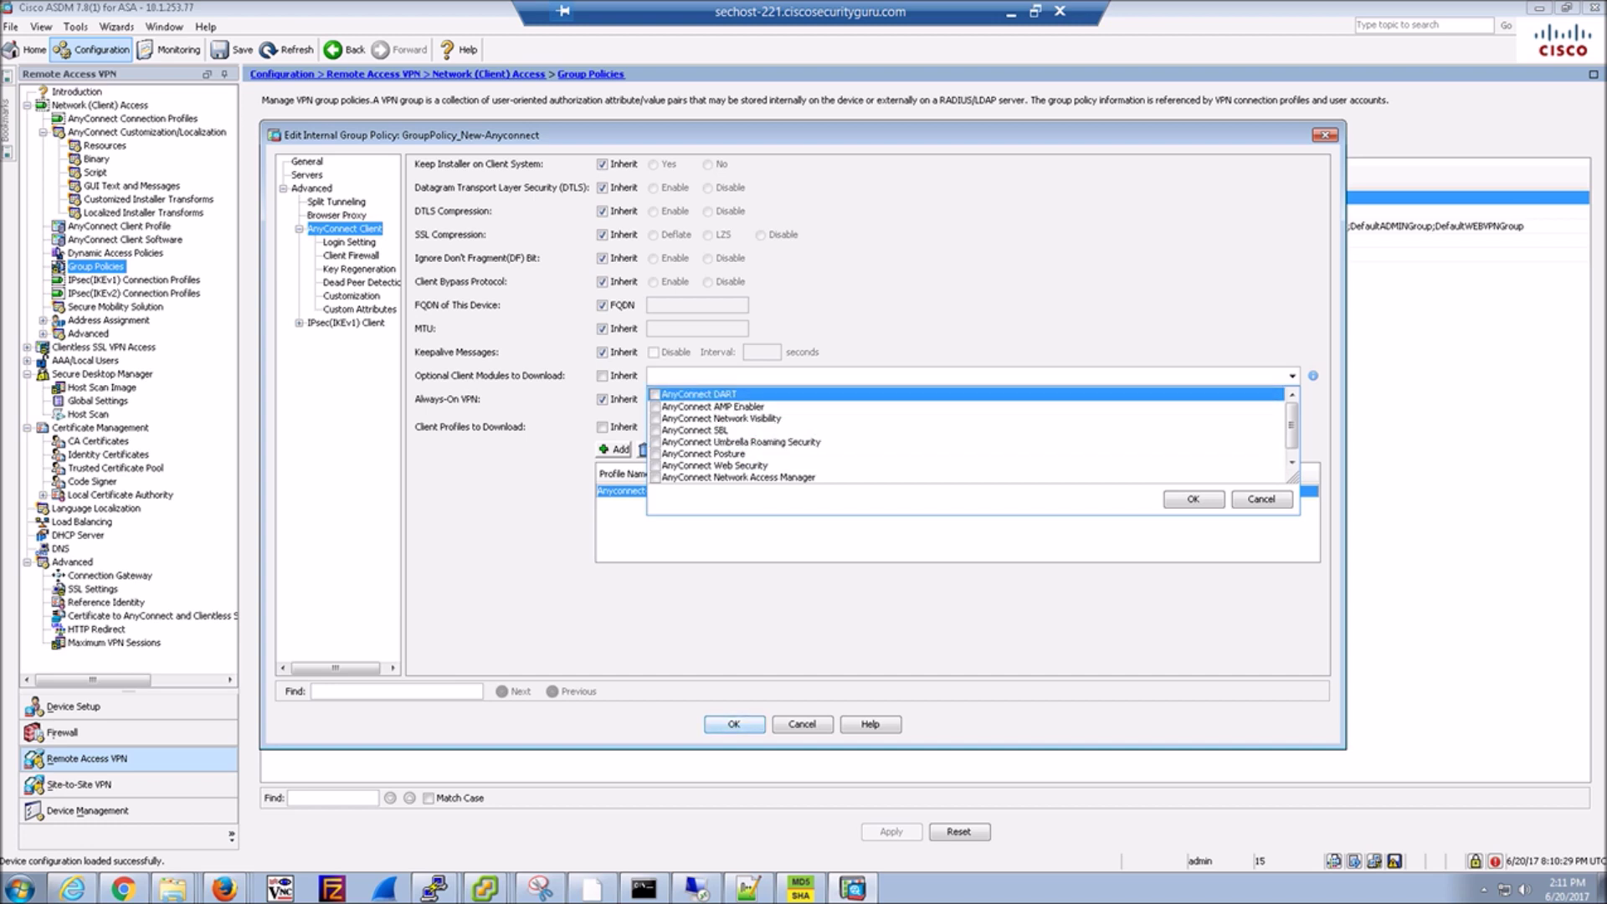
left_click(802, 724)
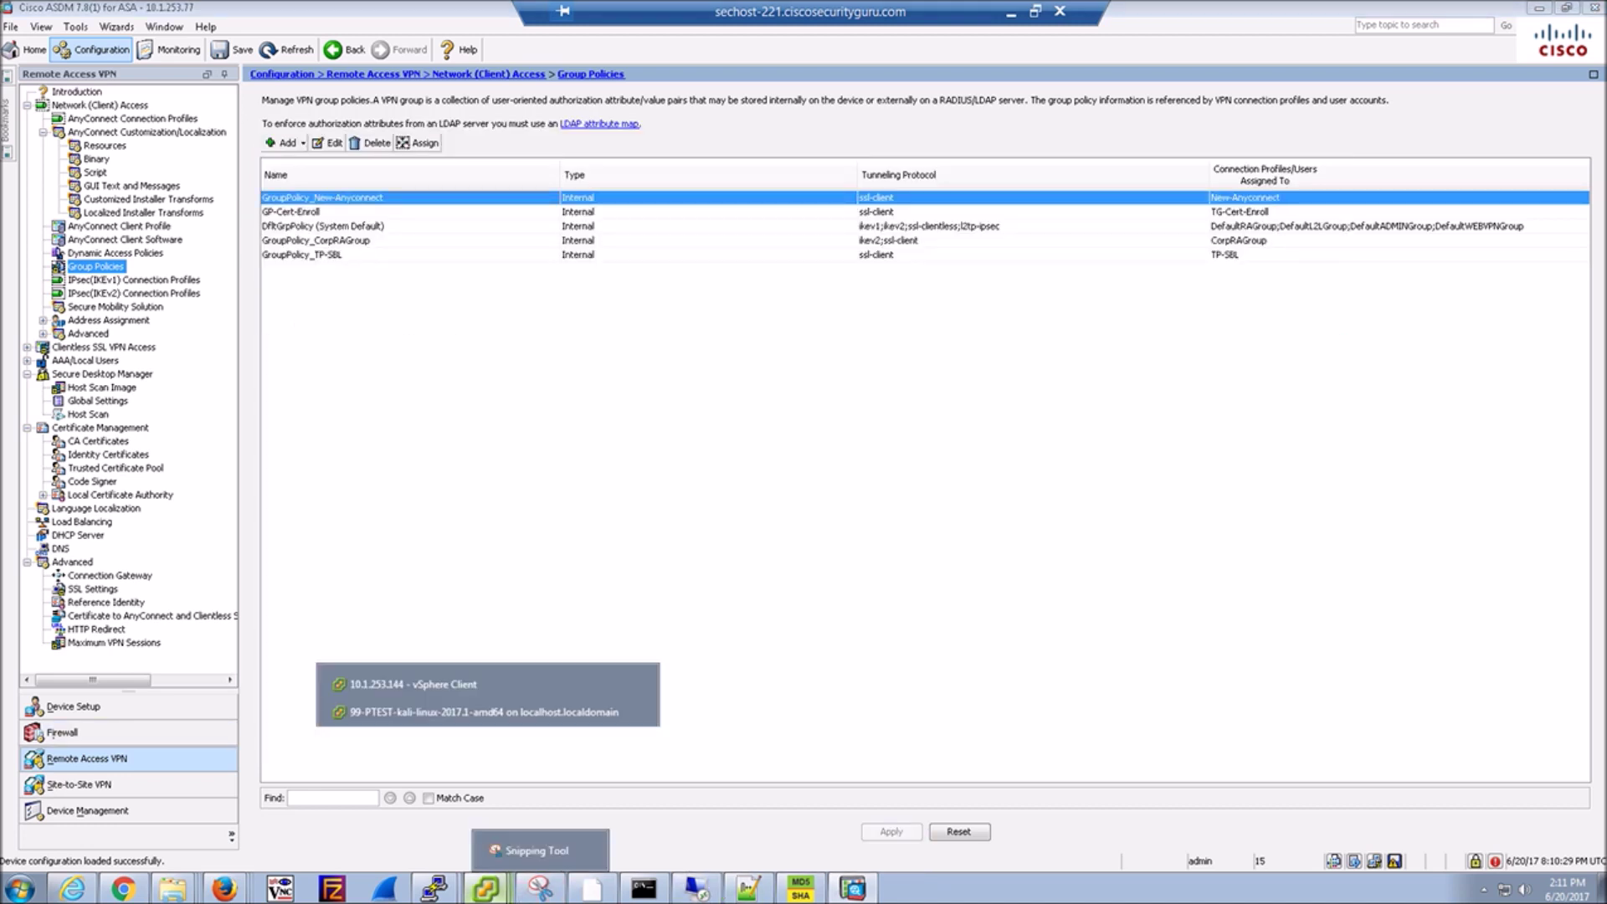
Log on to the CORP1 Windows 7 VM console with the account password.
left_click(468, 852)
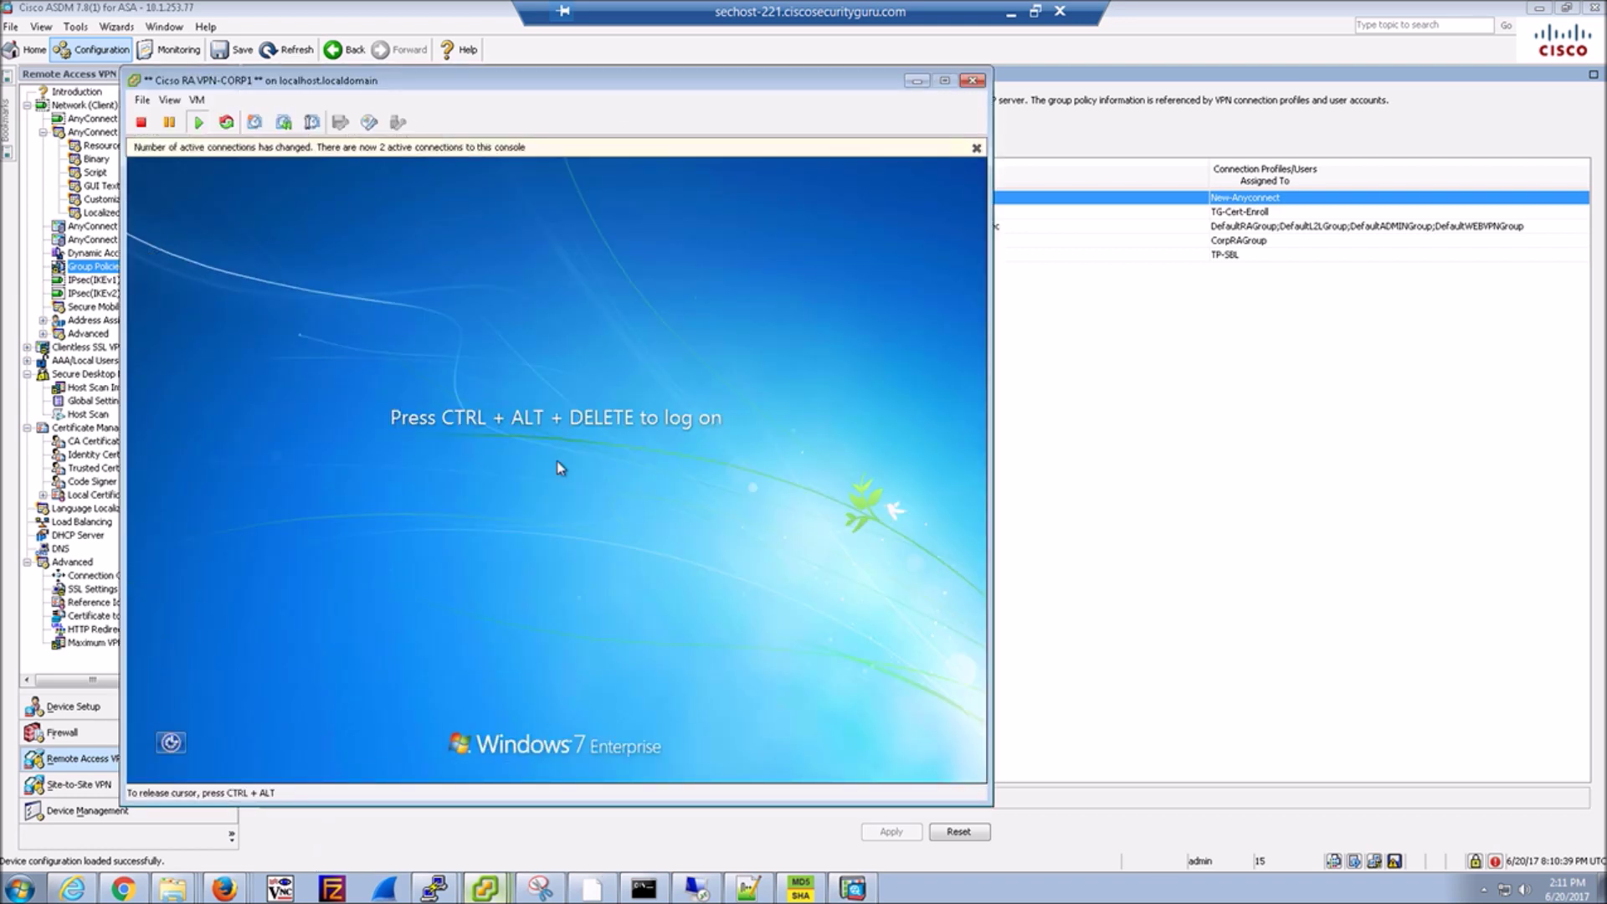
key("ctrl+alt+Insert")
type("**********")
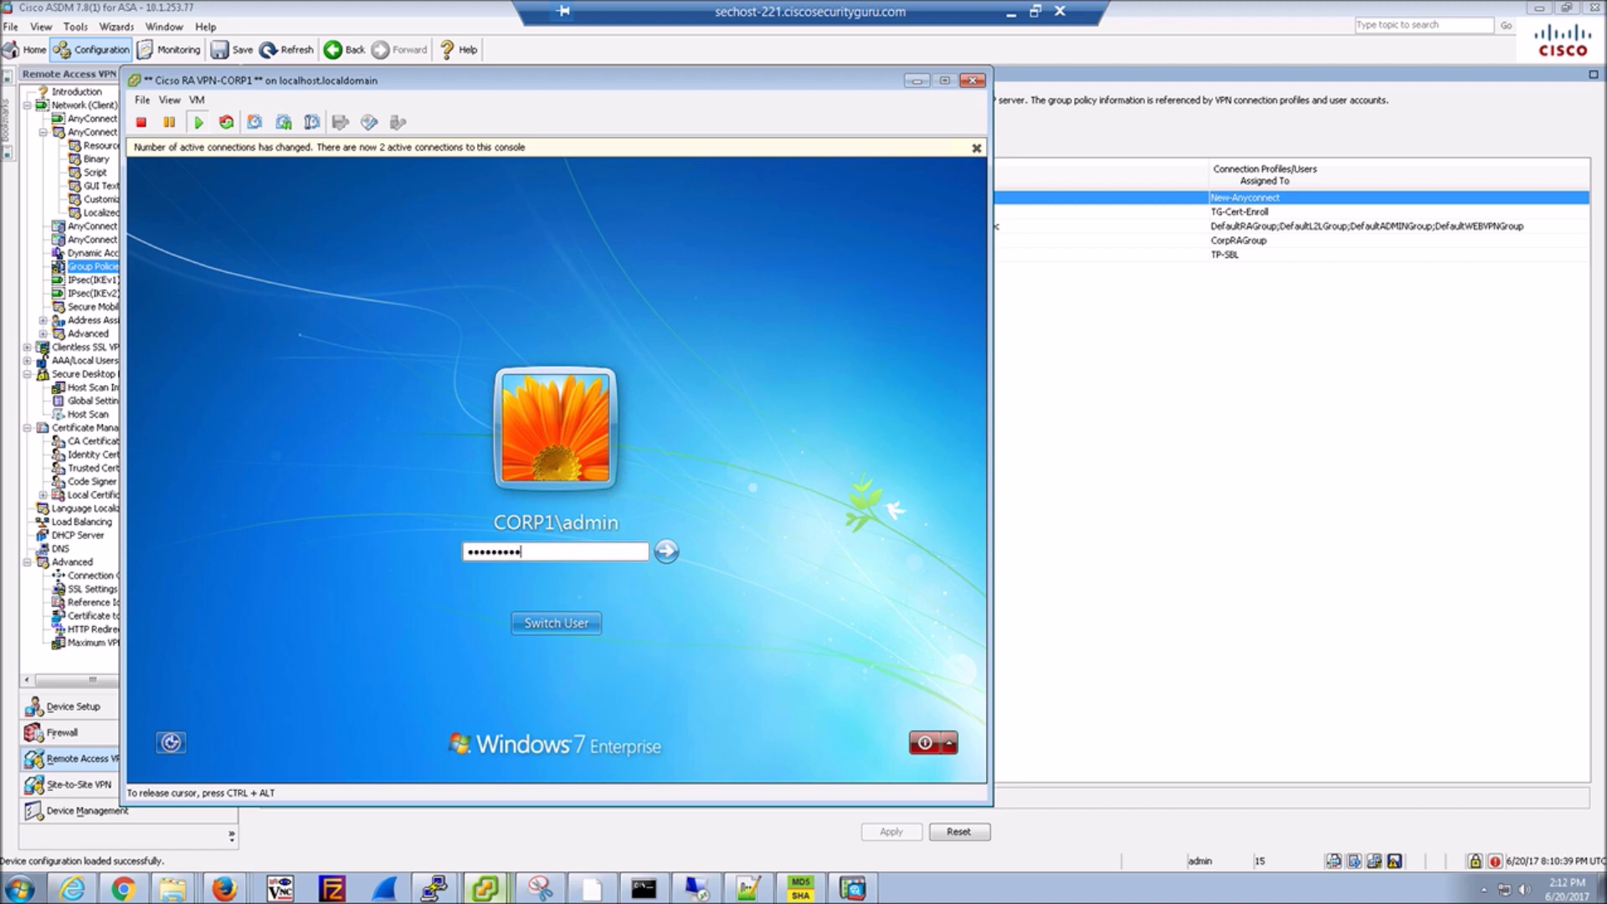
key("Return")
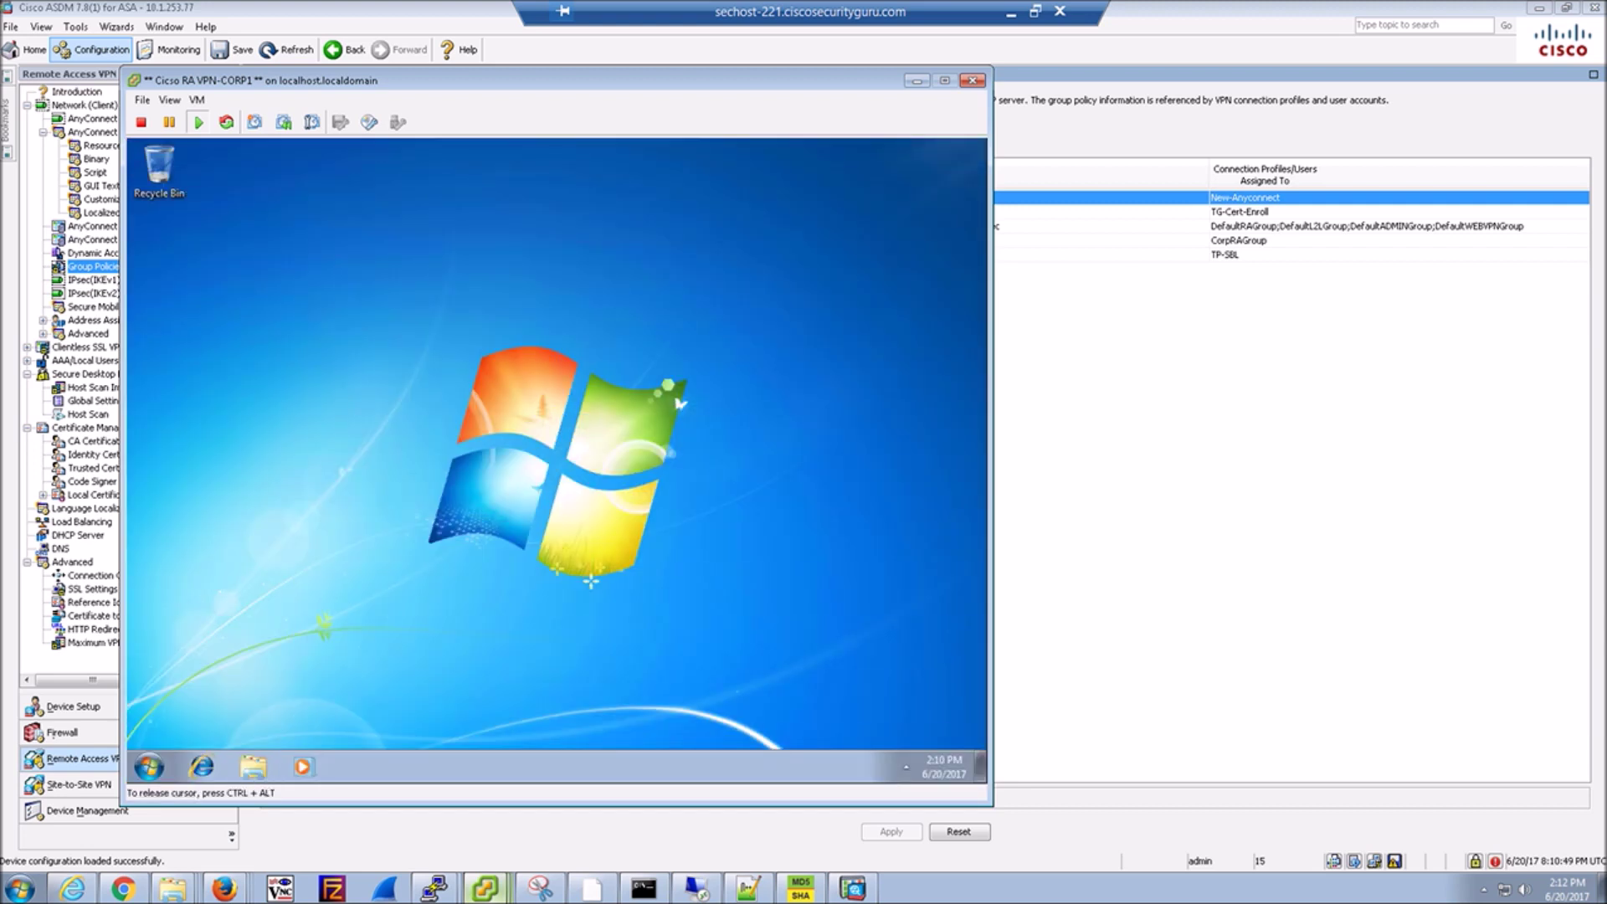
Launch Internet Explorer in the VM at the Cisco Secure Desktop WebLaunch page.
left_click(861, 766)
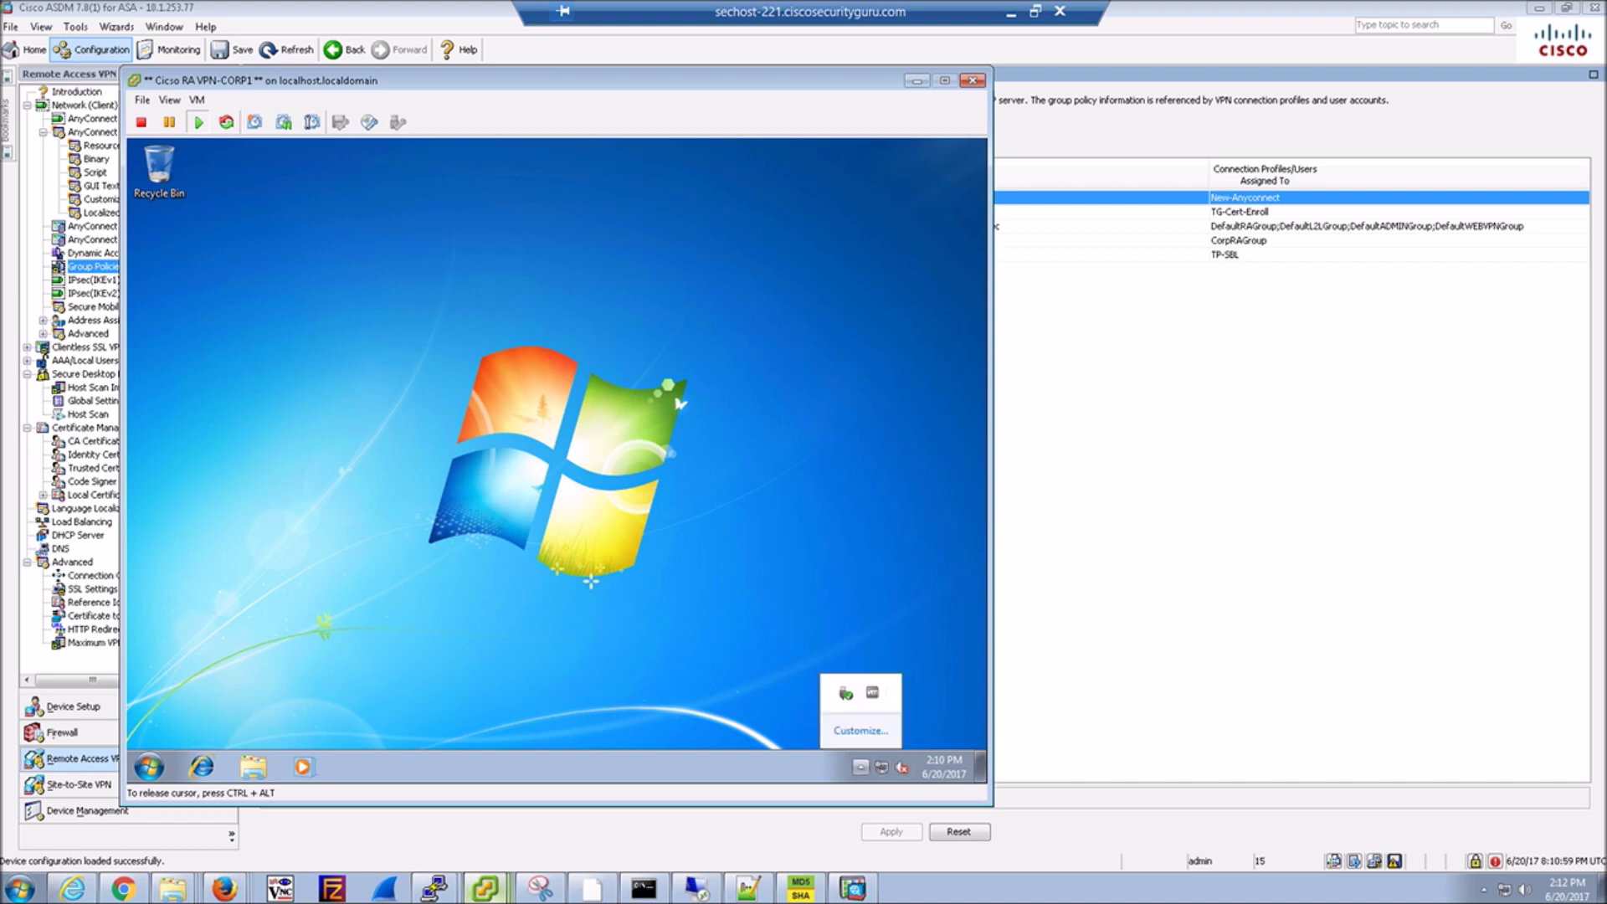
left_click(861, 767)
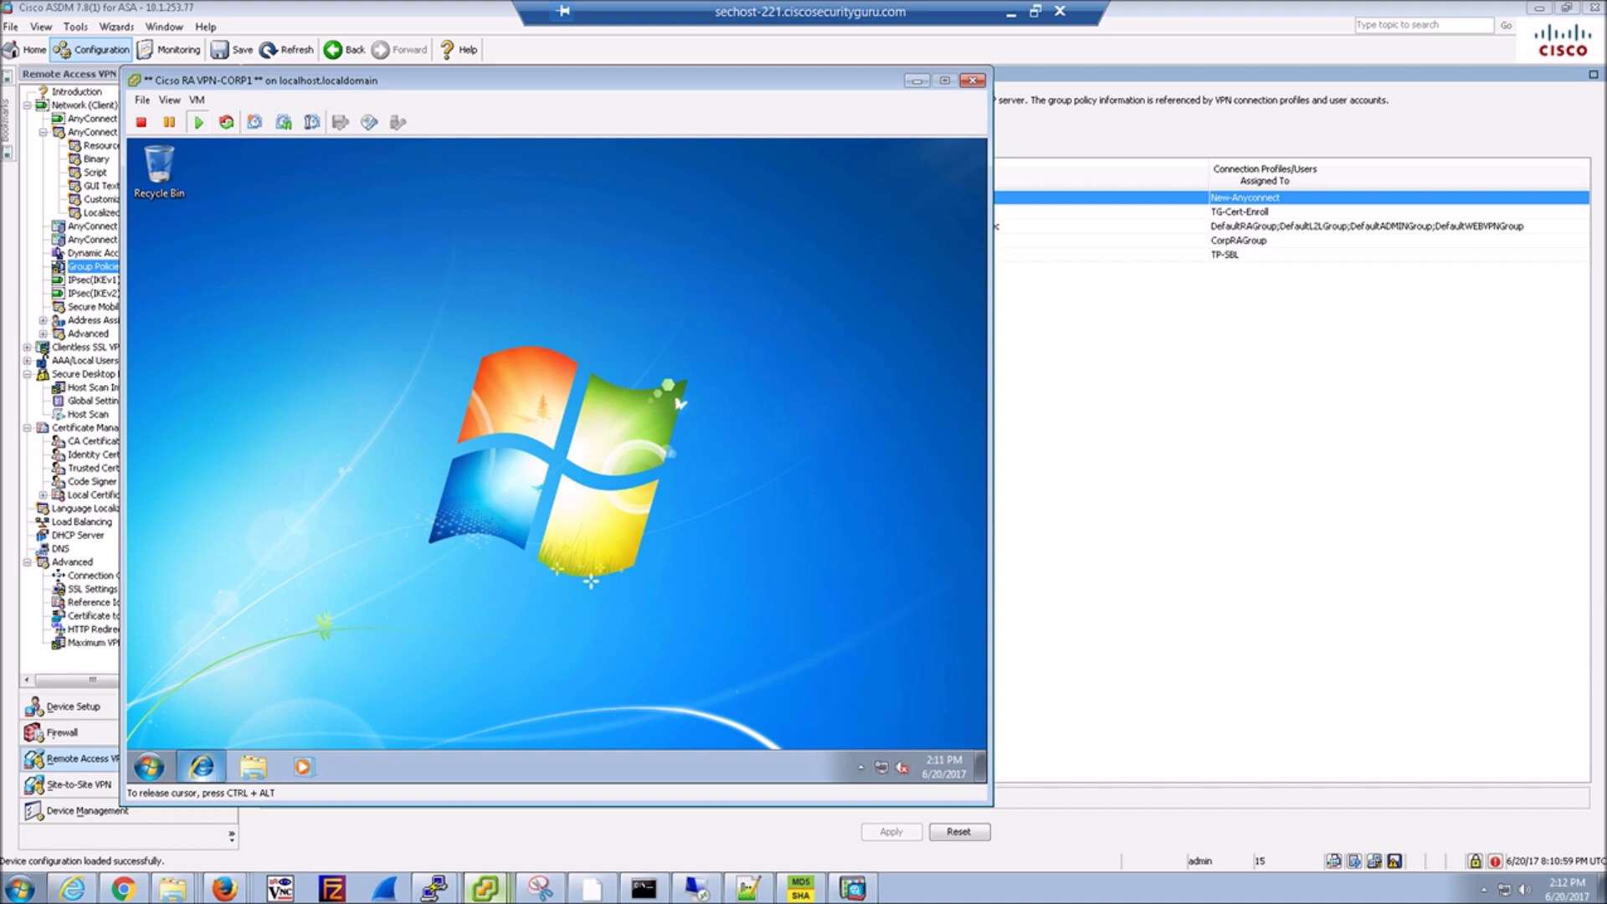
left_click(200, 767)
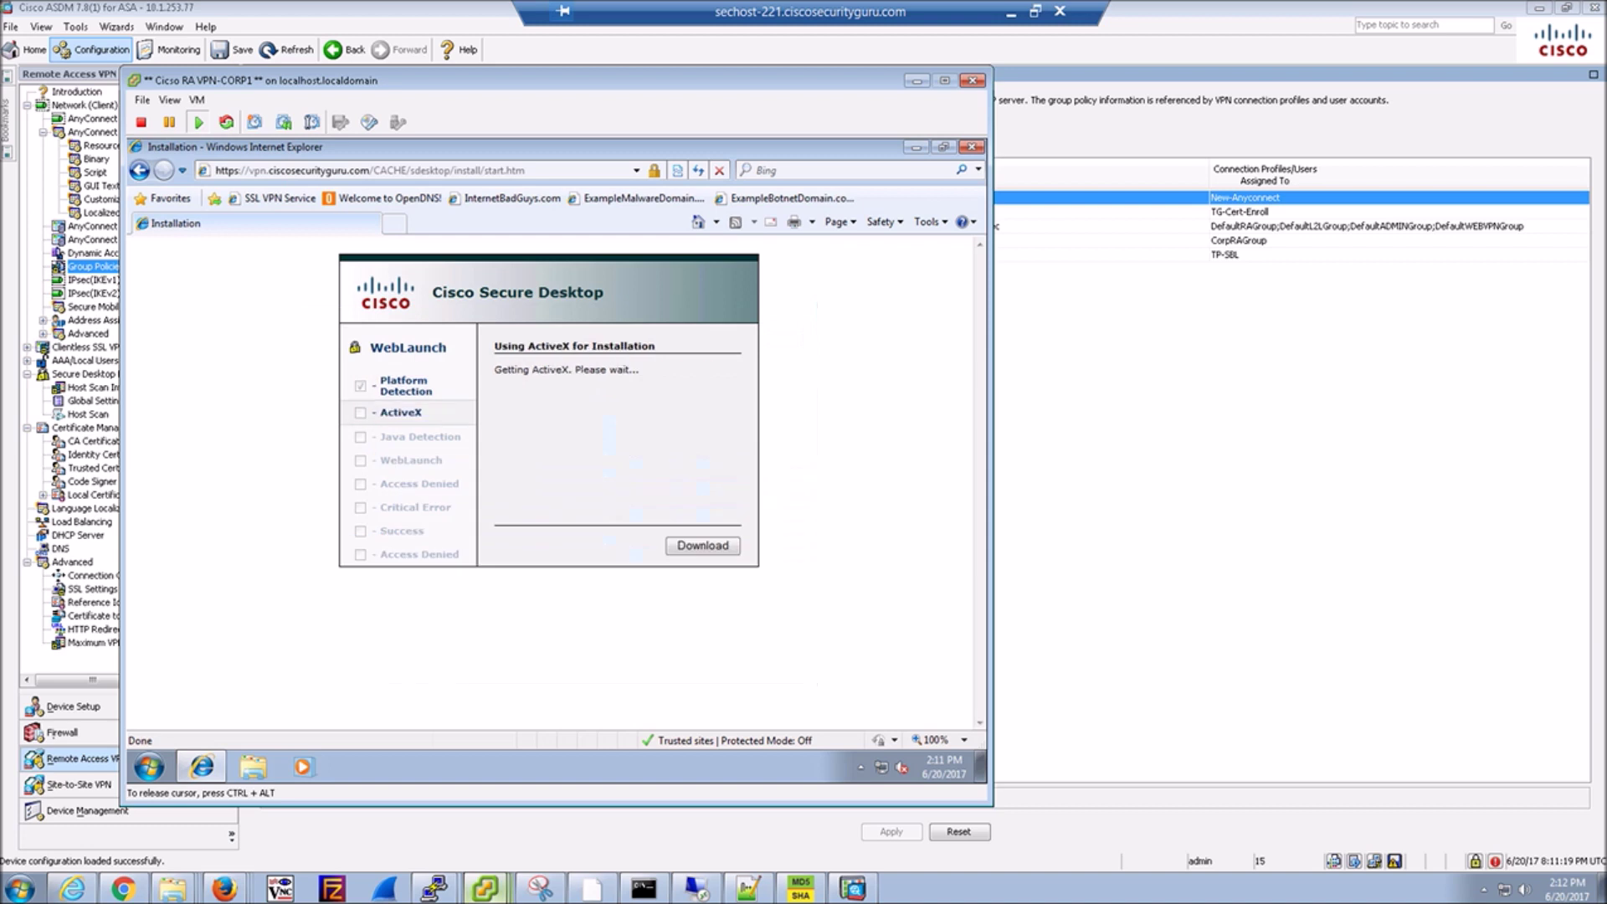
Dismiss the IE8 setup prompt and install the AnyConnect add-on, approving the UAC prompt.
left_click(795, 314)
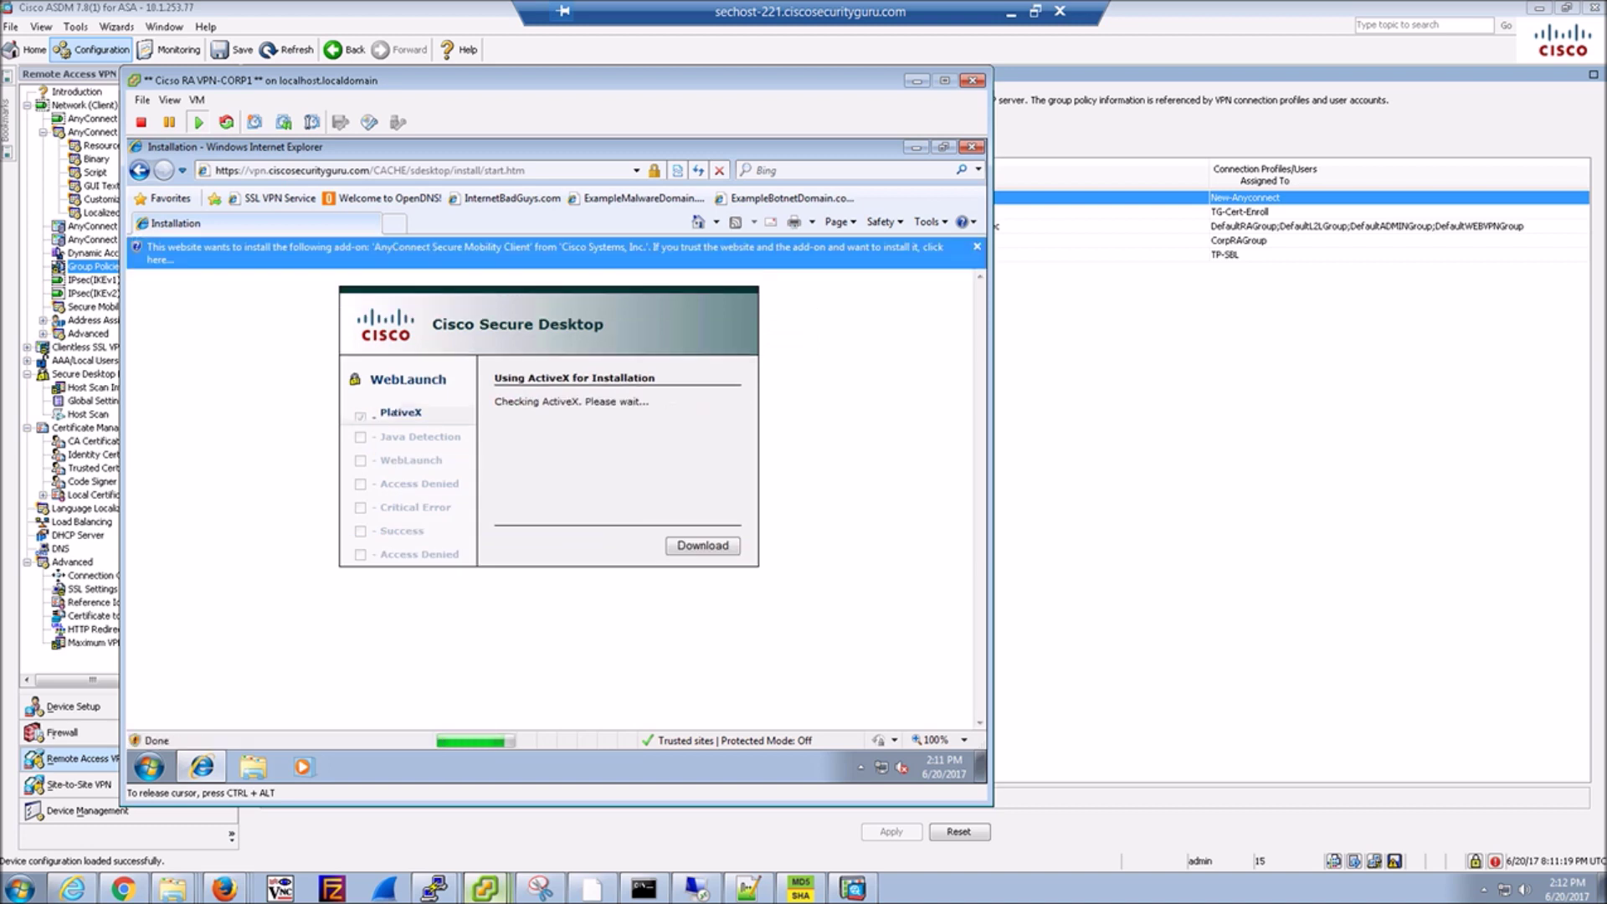
left_click(796, 251)
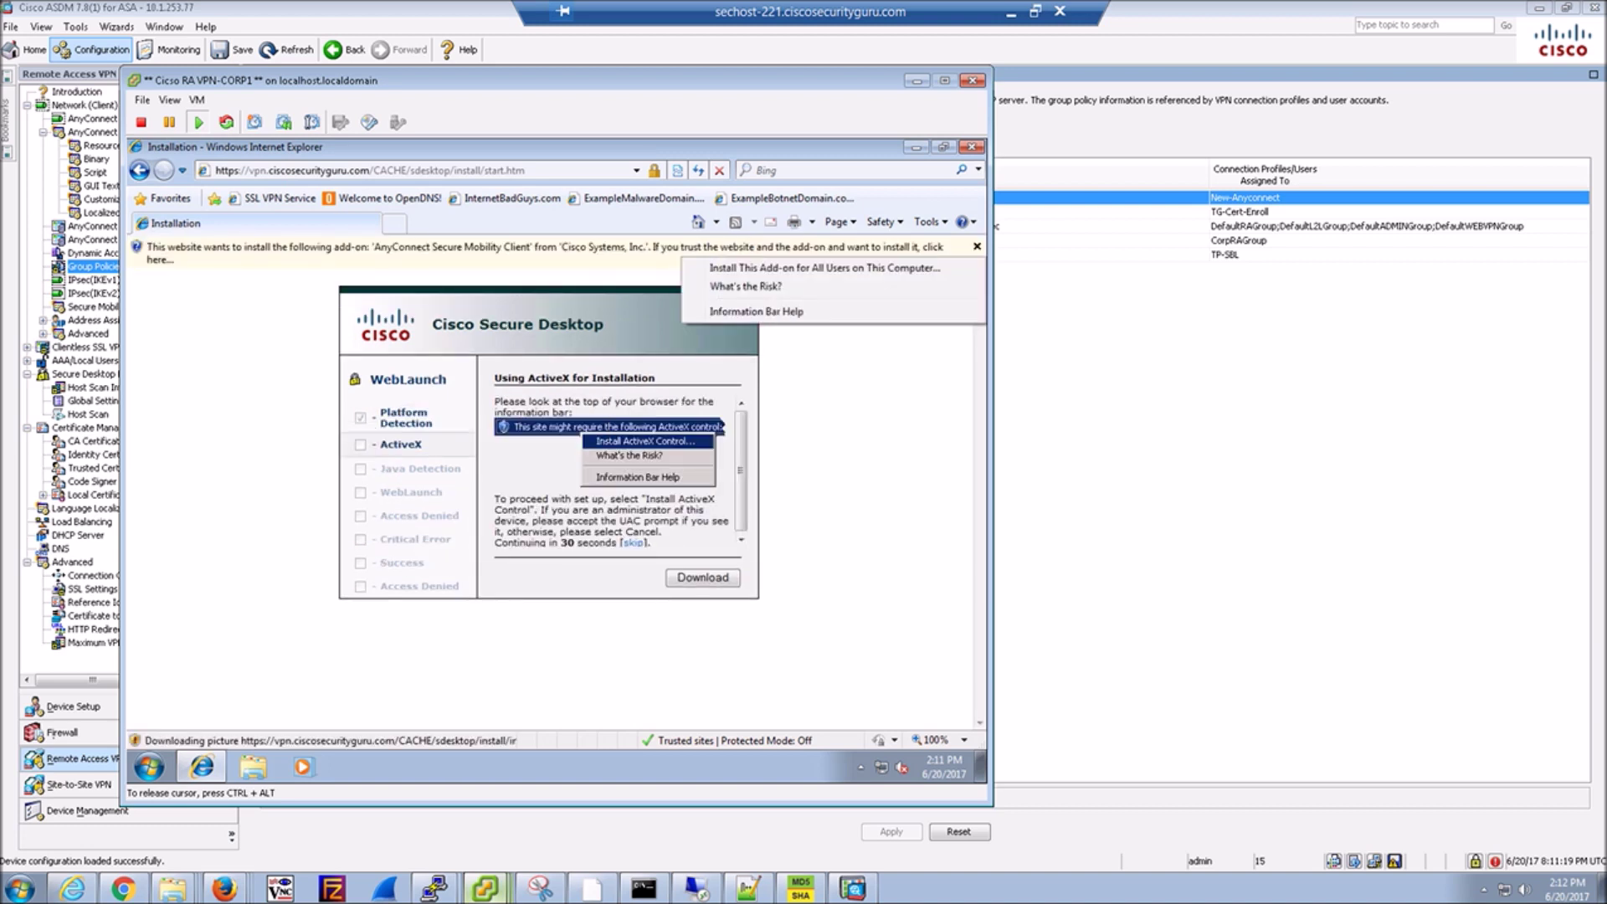
left_click(825, 268)
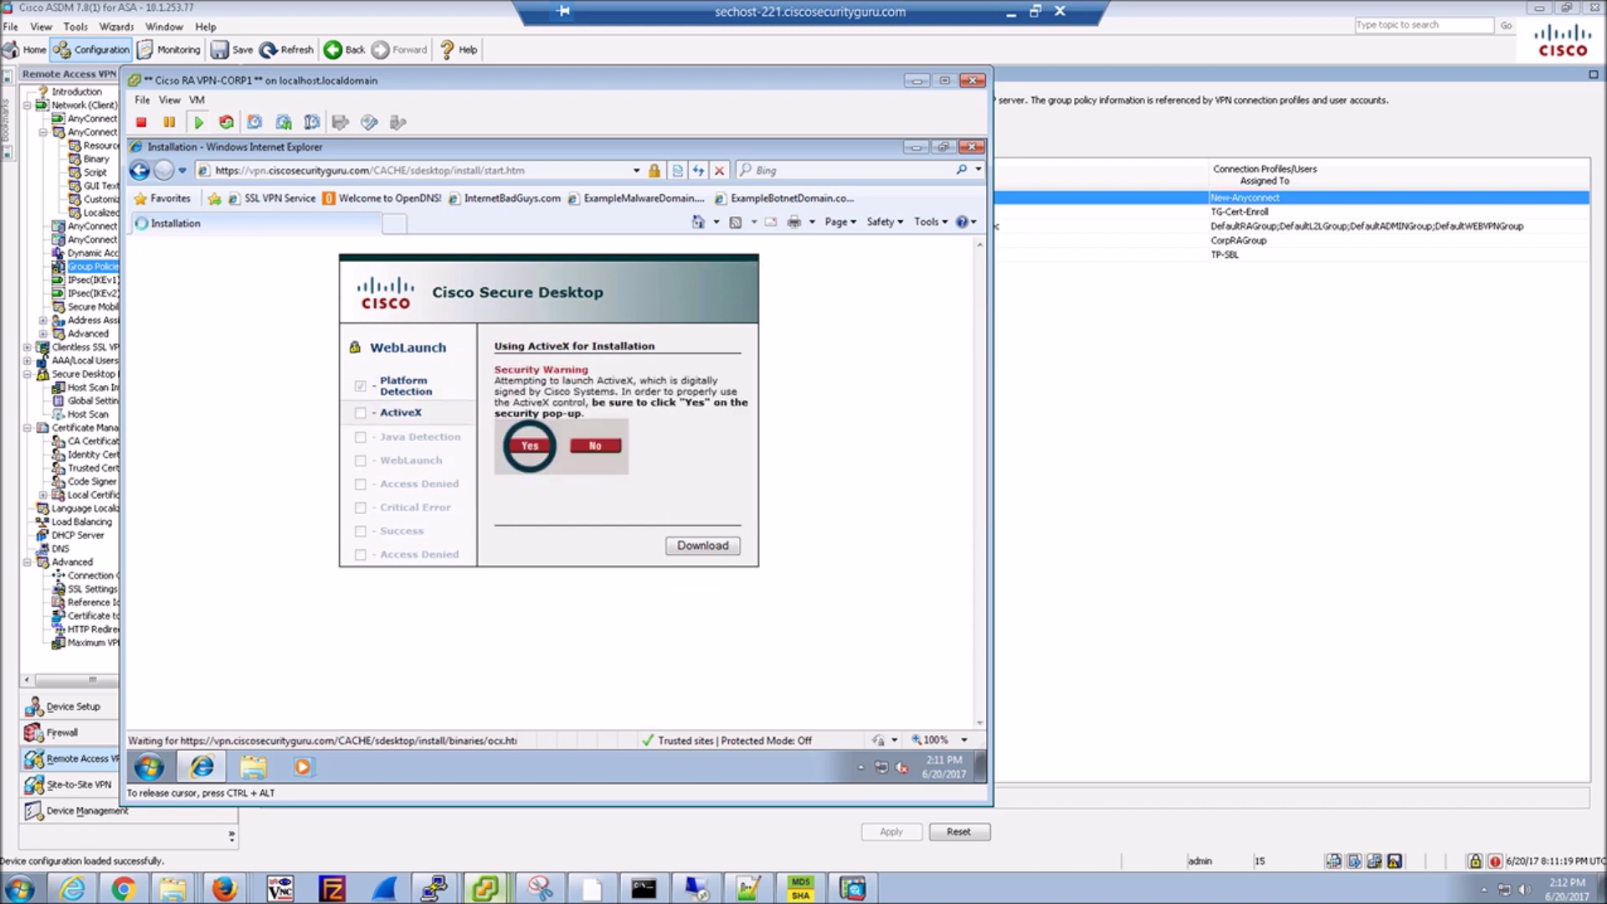
key("alt+y")
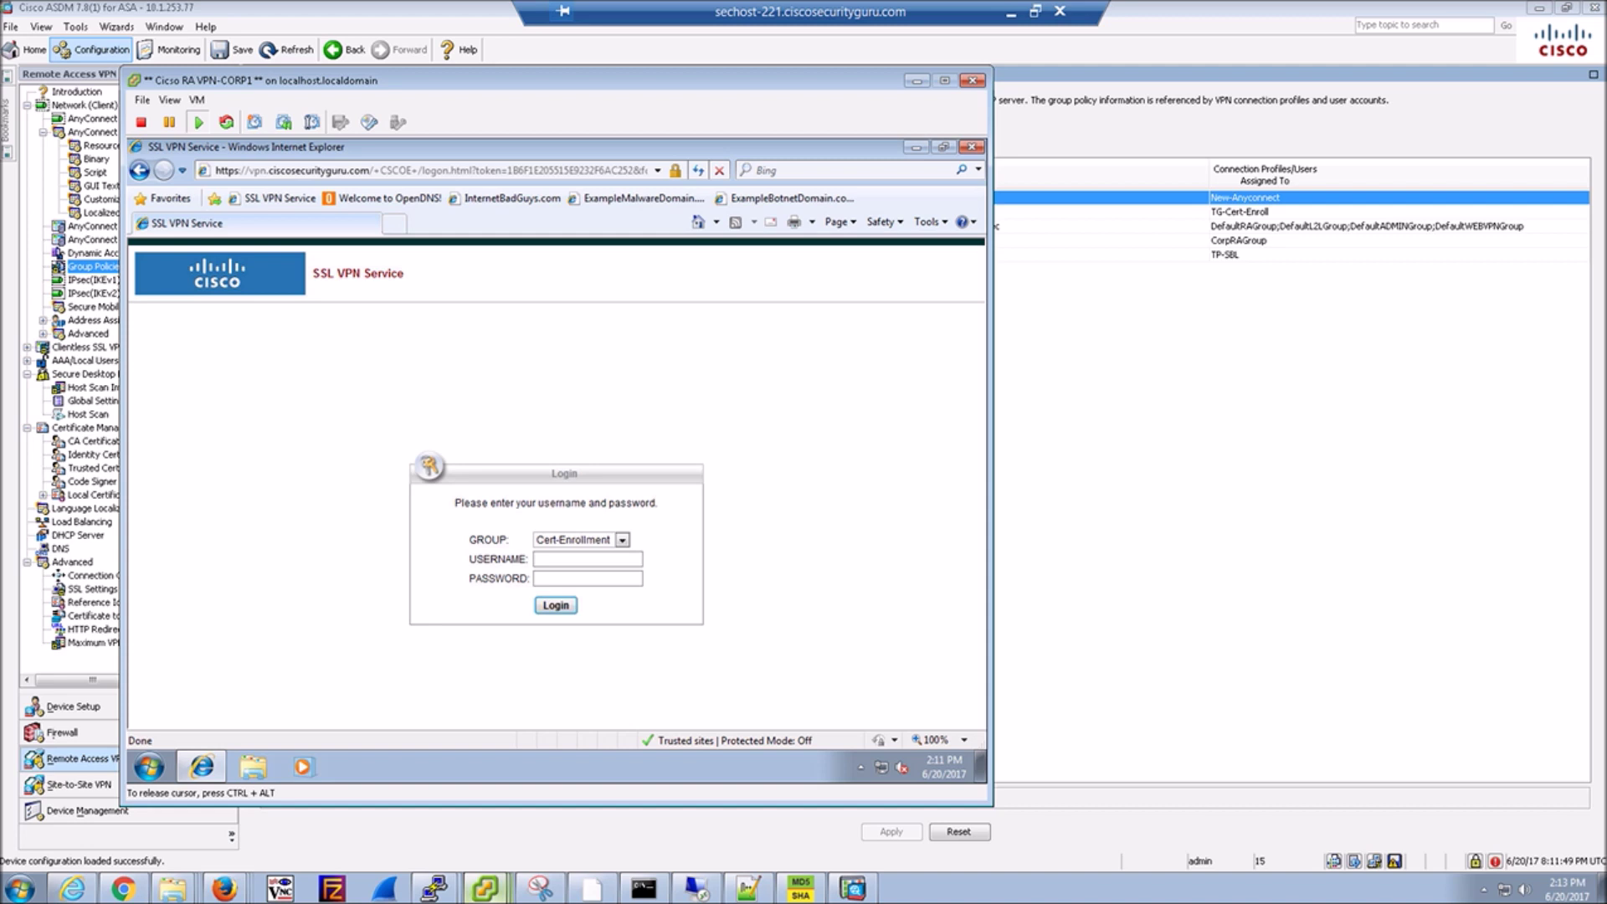
Attempt a VPN login as 'sales' to the New-Anyconnect group, then switch back to ASDM.
key("alt+Down")
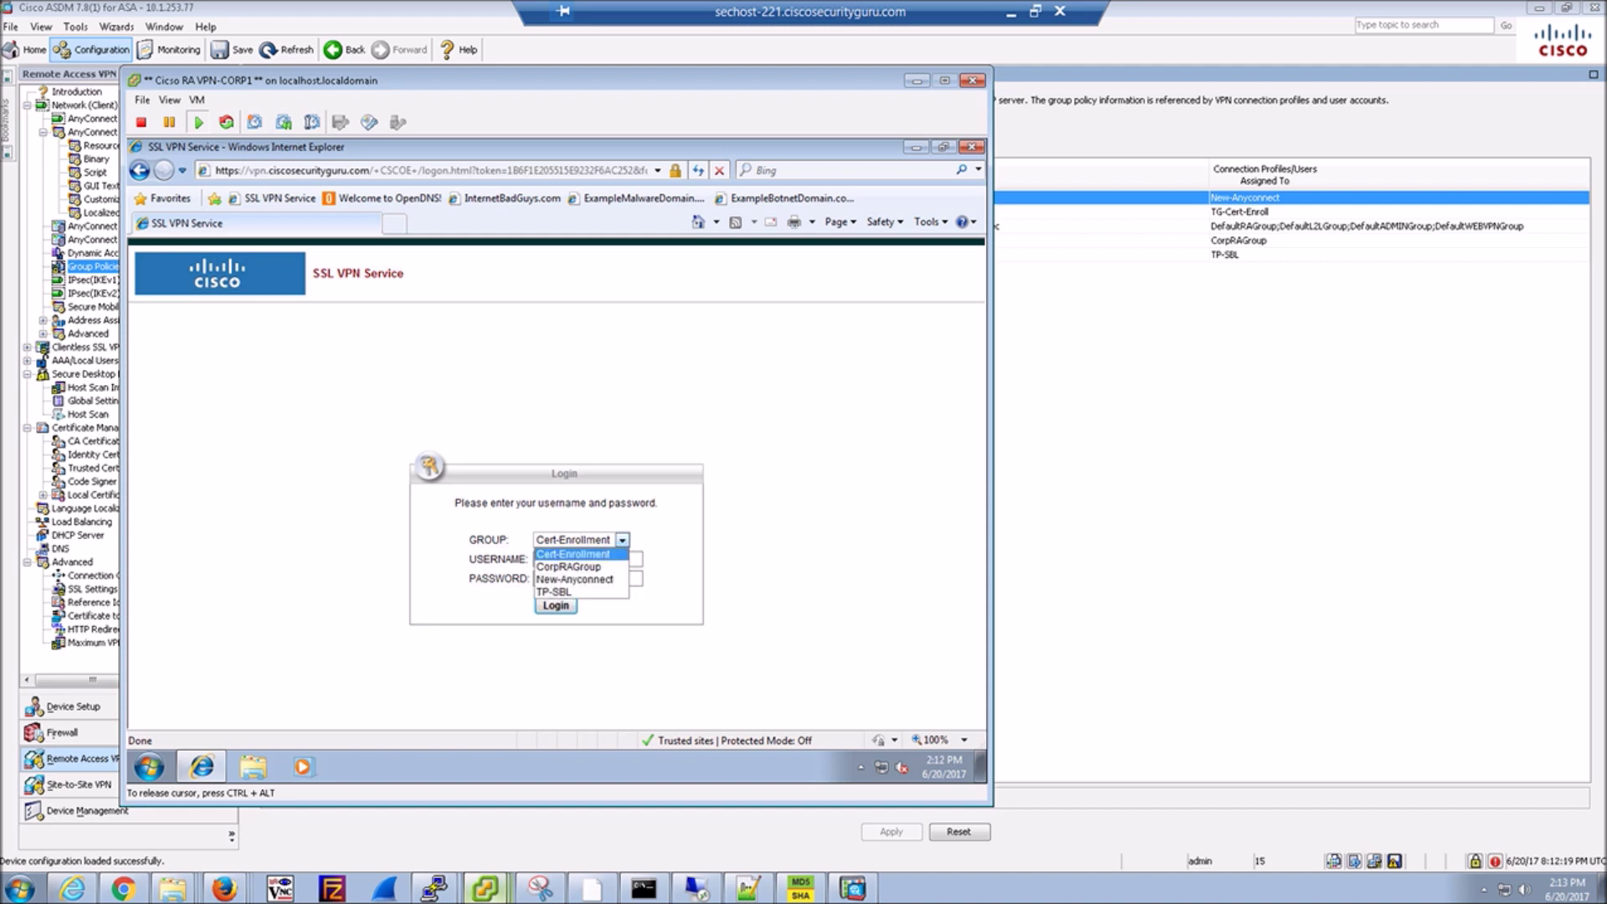
key("Down")
key("Down")
key("Return")
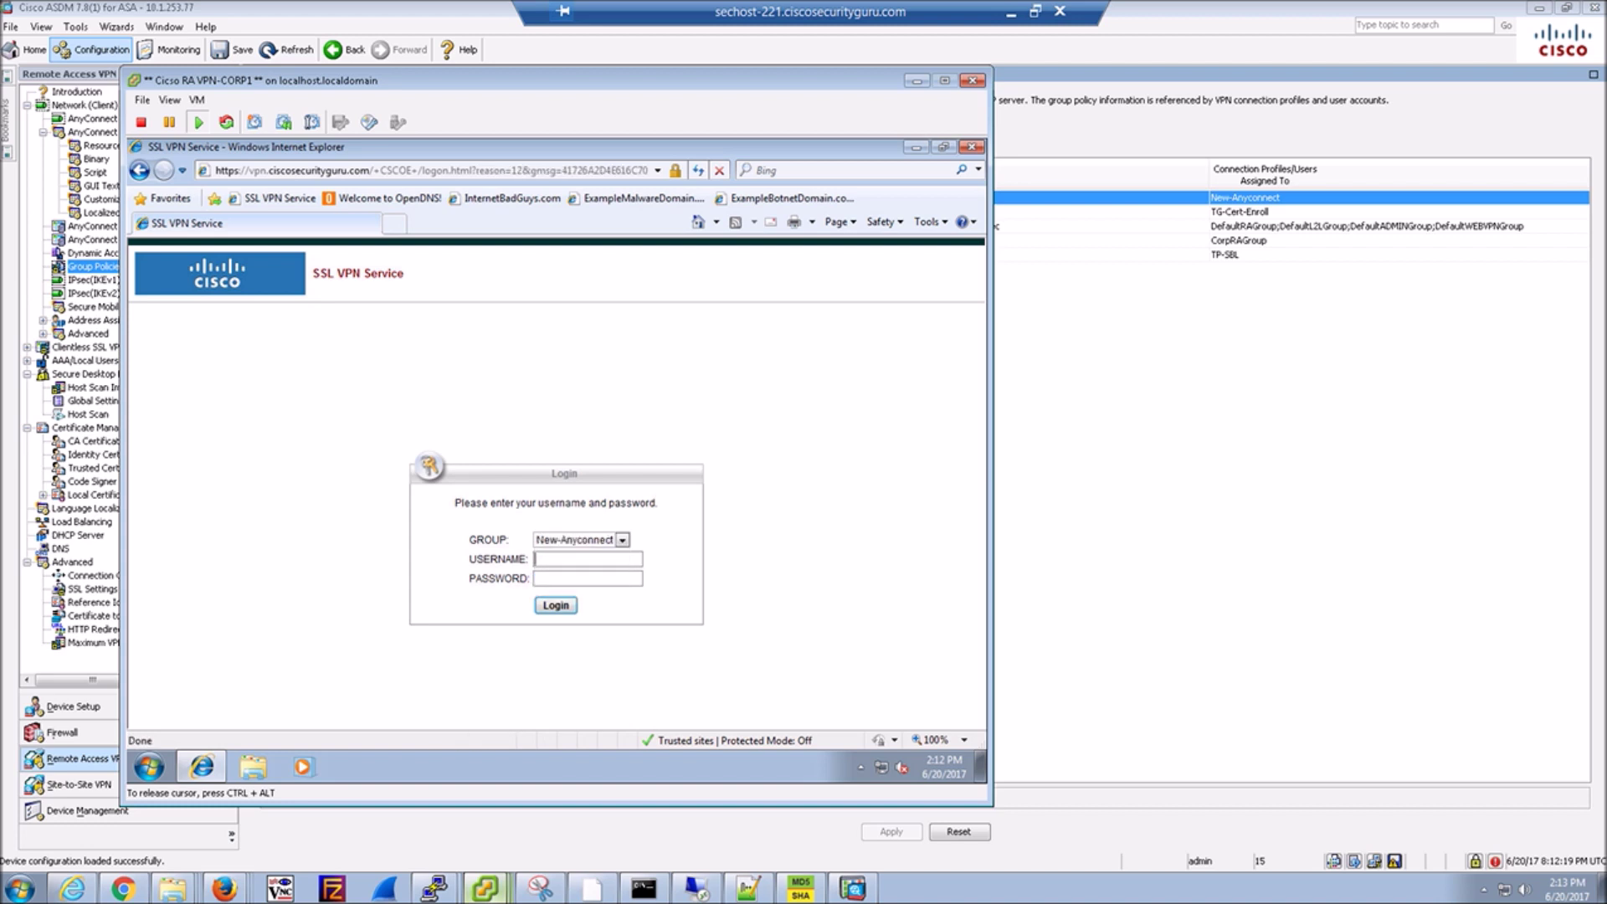
type("sales")
key("Tab")
type("••••••••••")
key("Return")
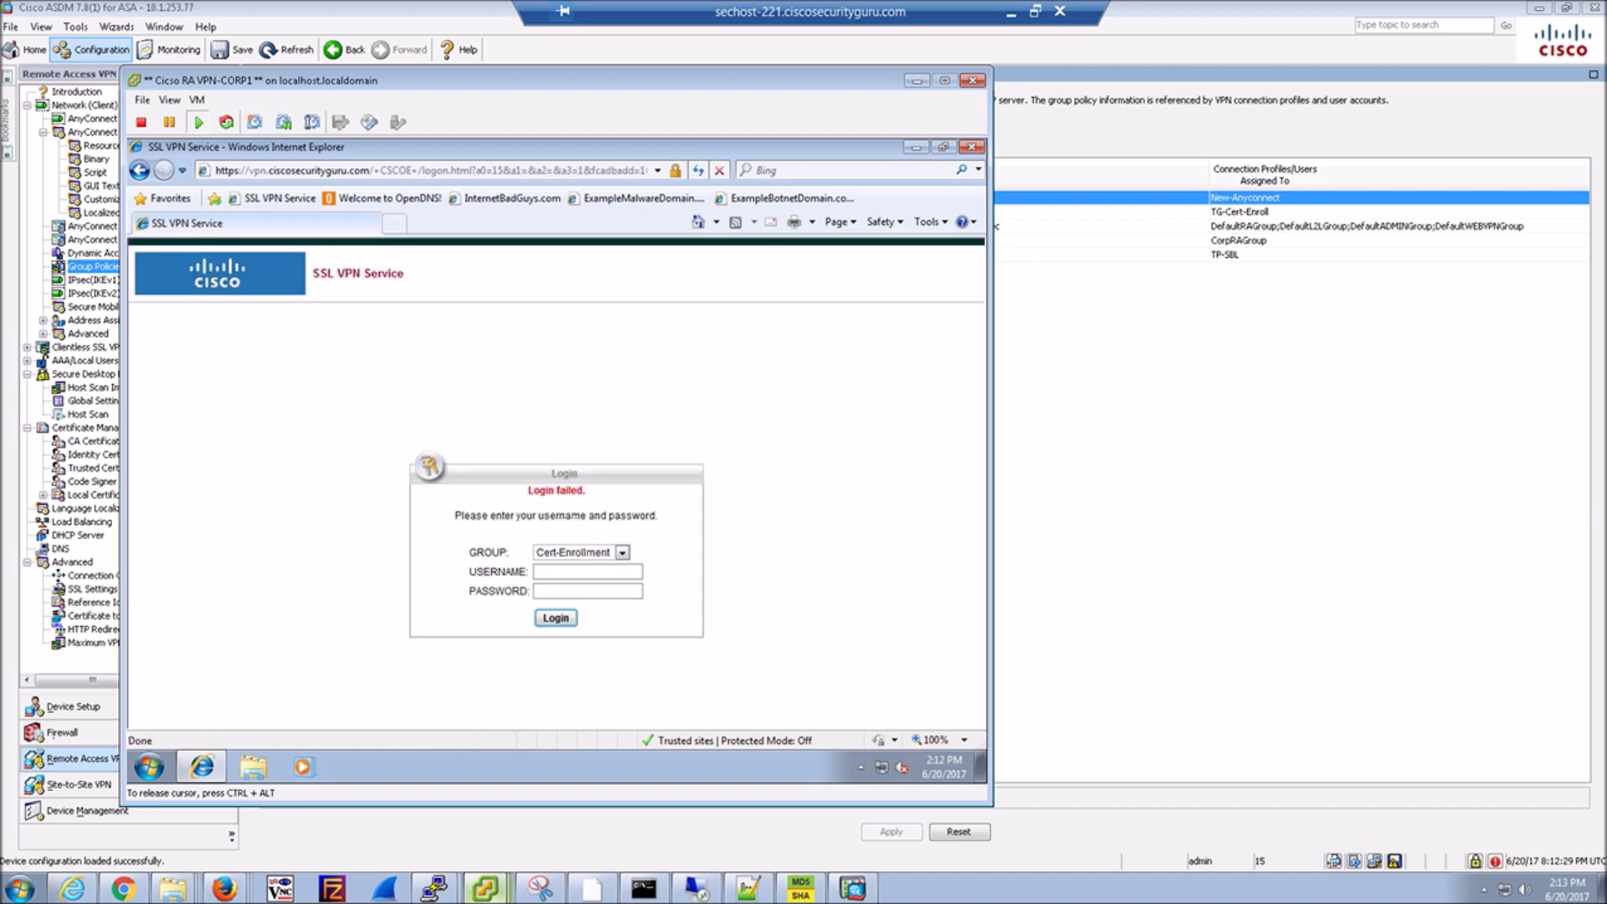
key("ctrl+alt")
key("alt+Tab")
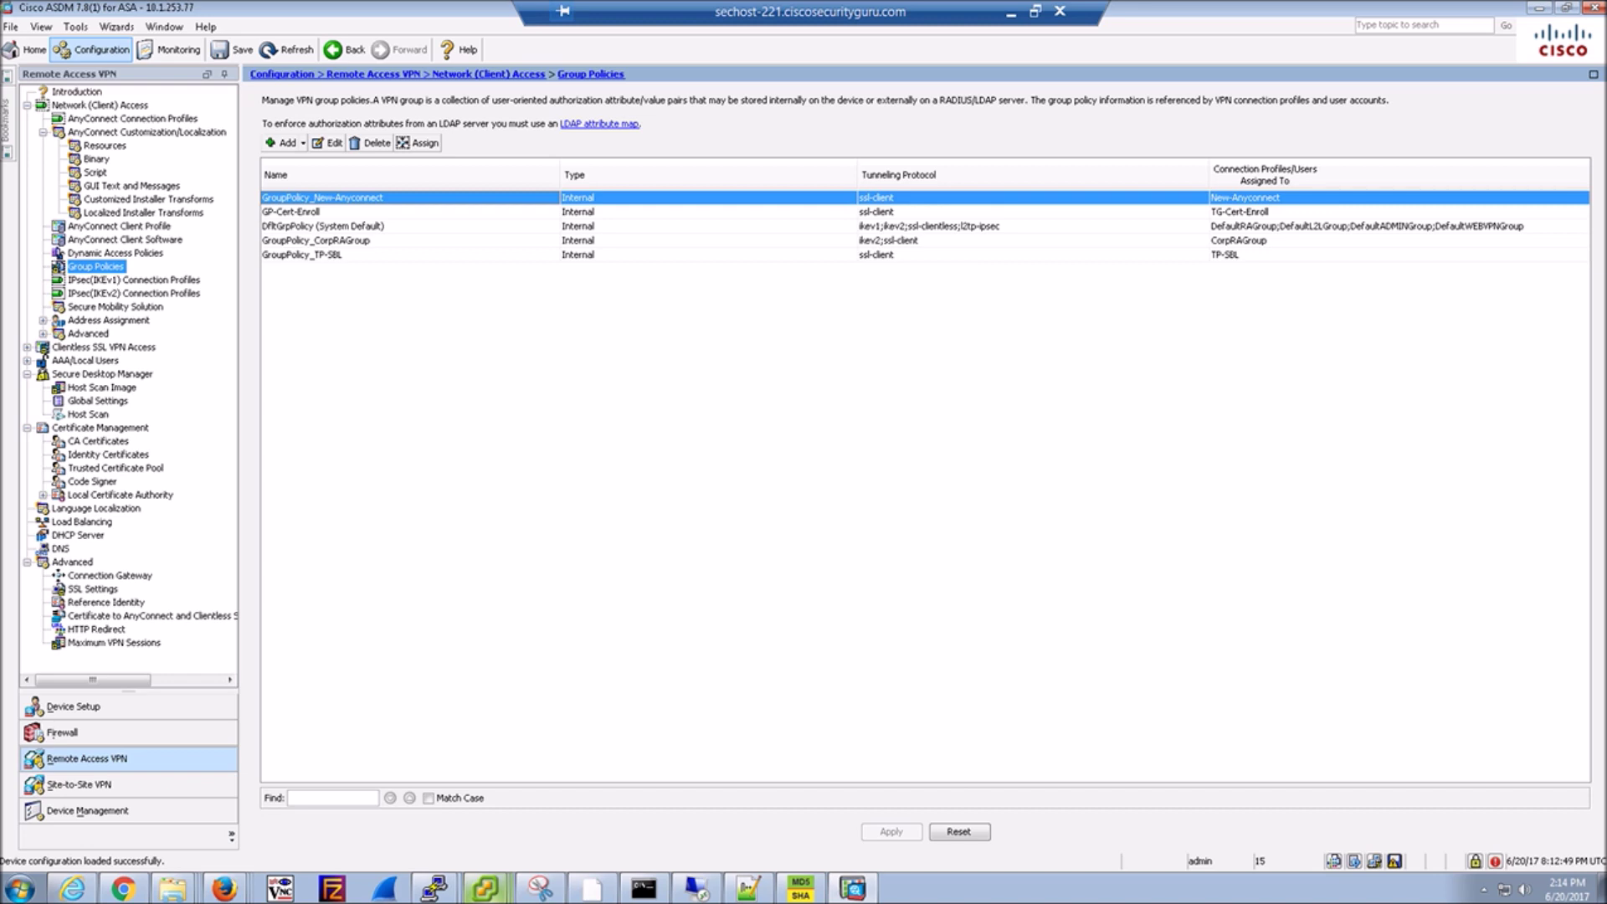
Restart the PuTTY SSH session to the ASA, log in as admin and enter enable mode.
mouse_move(435, 887)
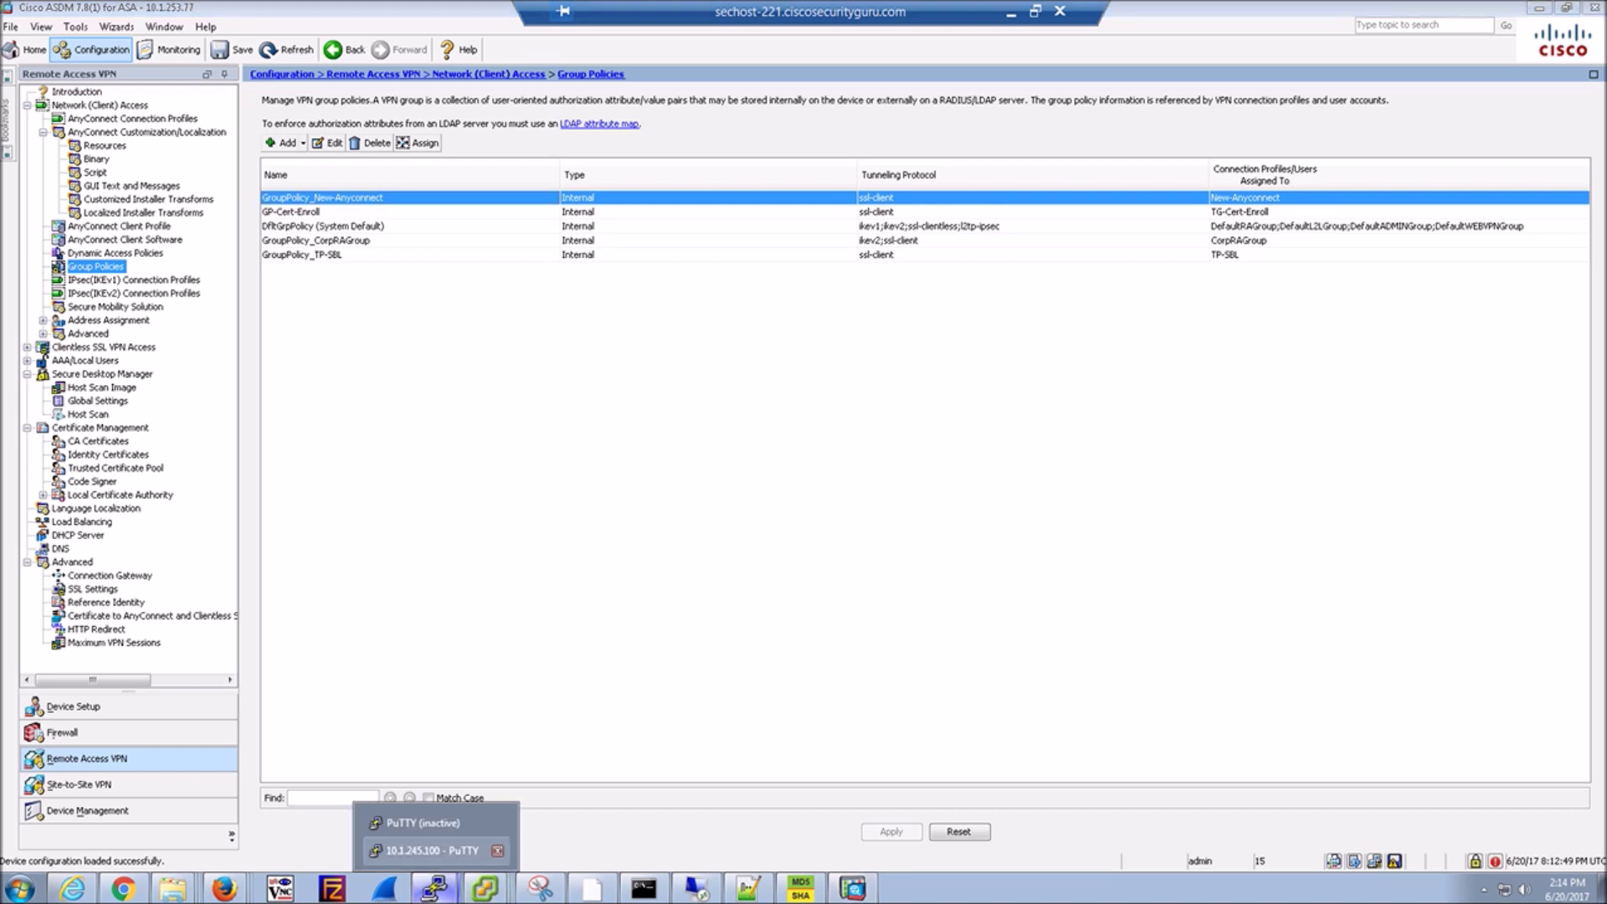
left_click(423, 823)
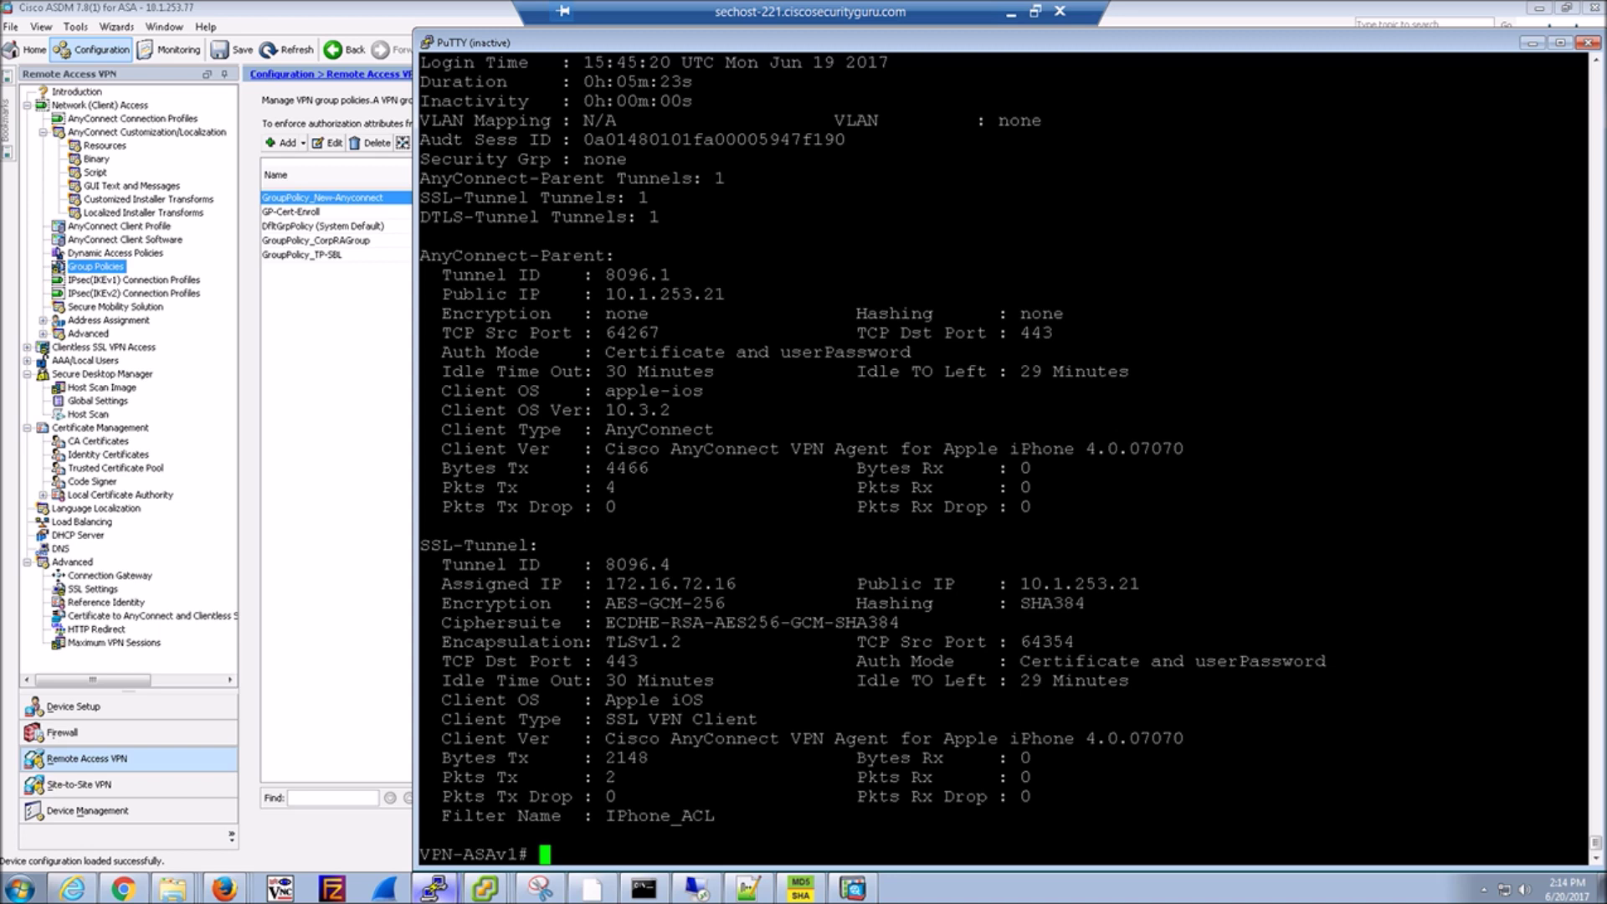
left_click(427, 42)
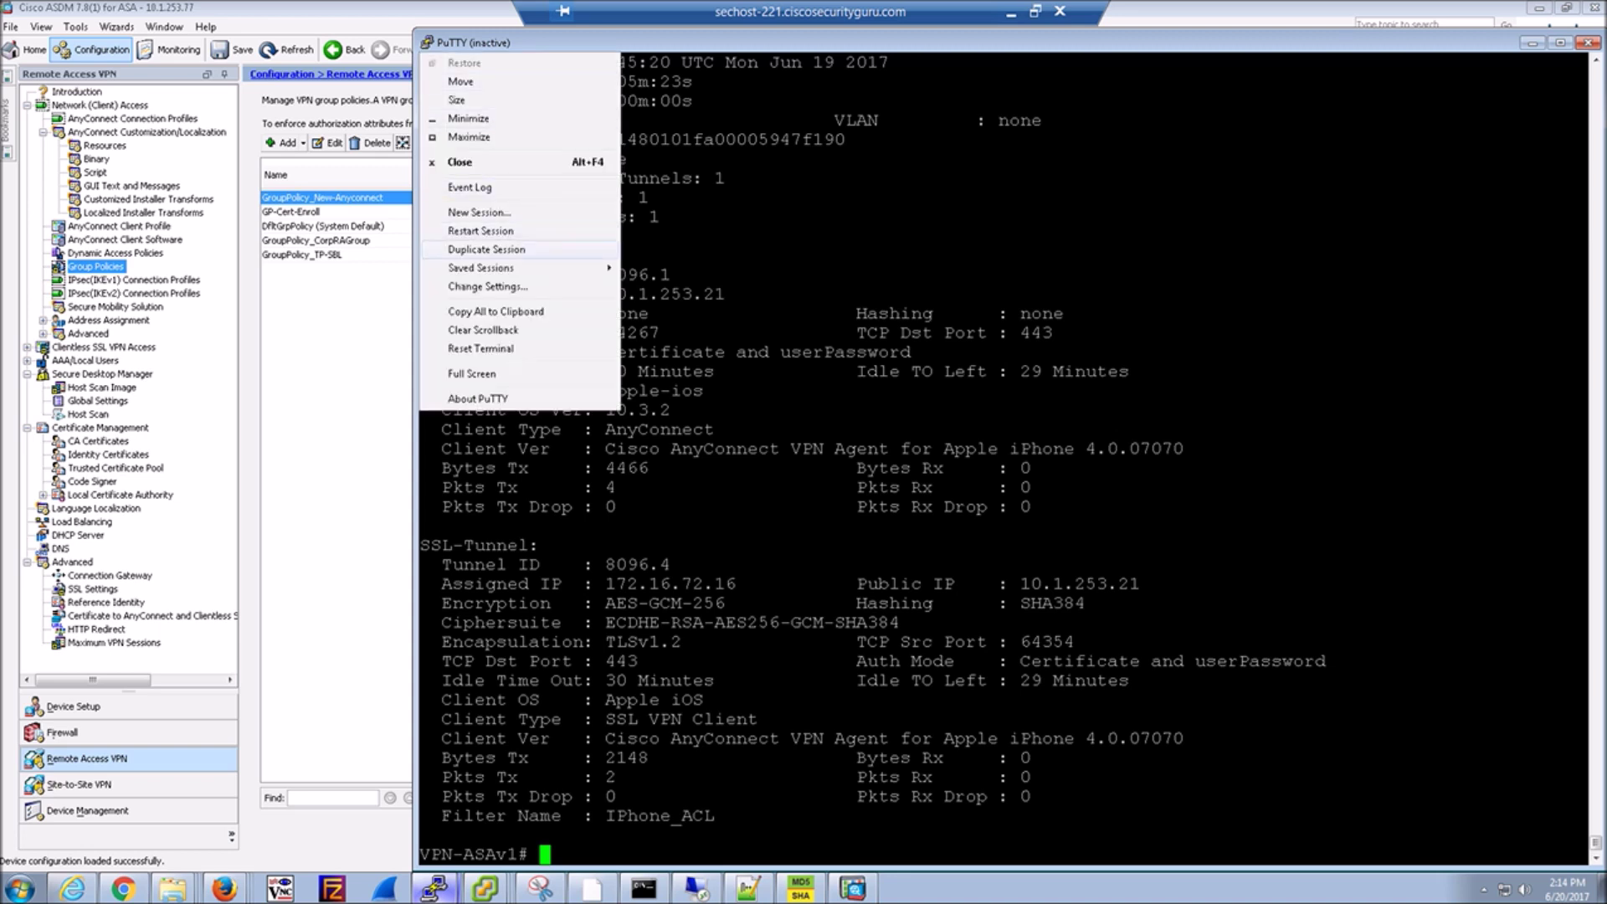
left_click(481, 230)
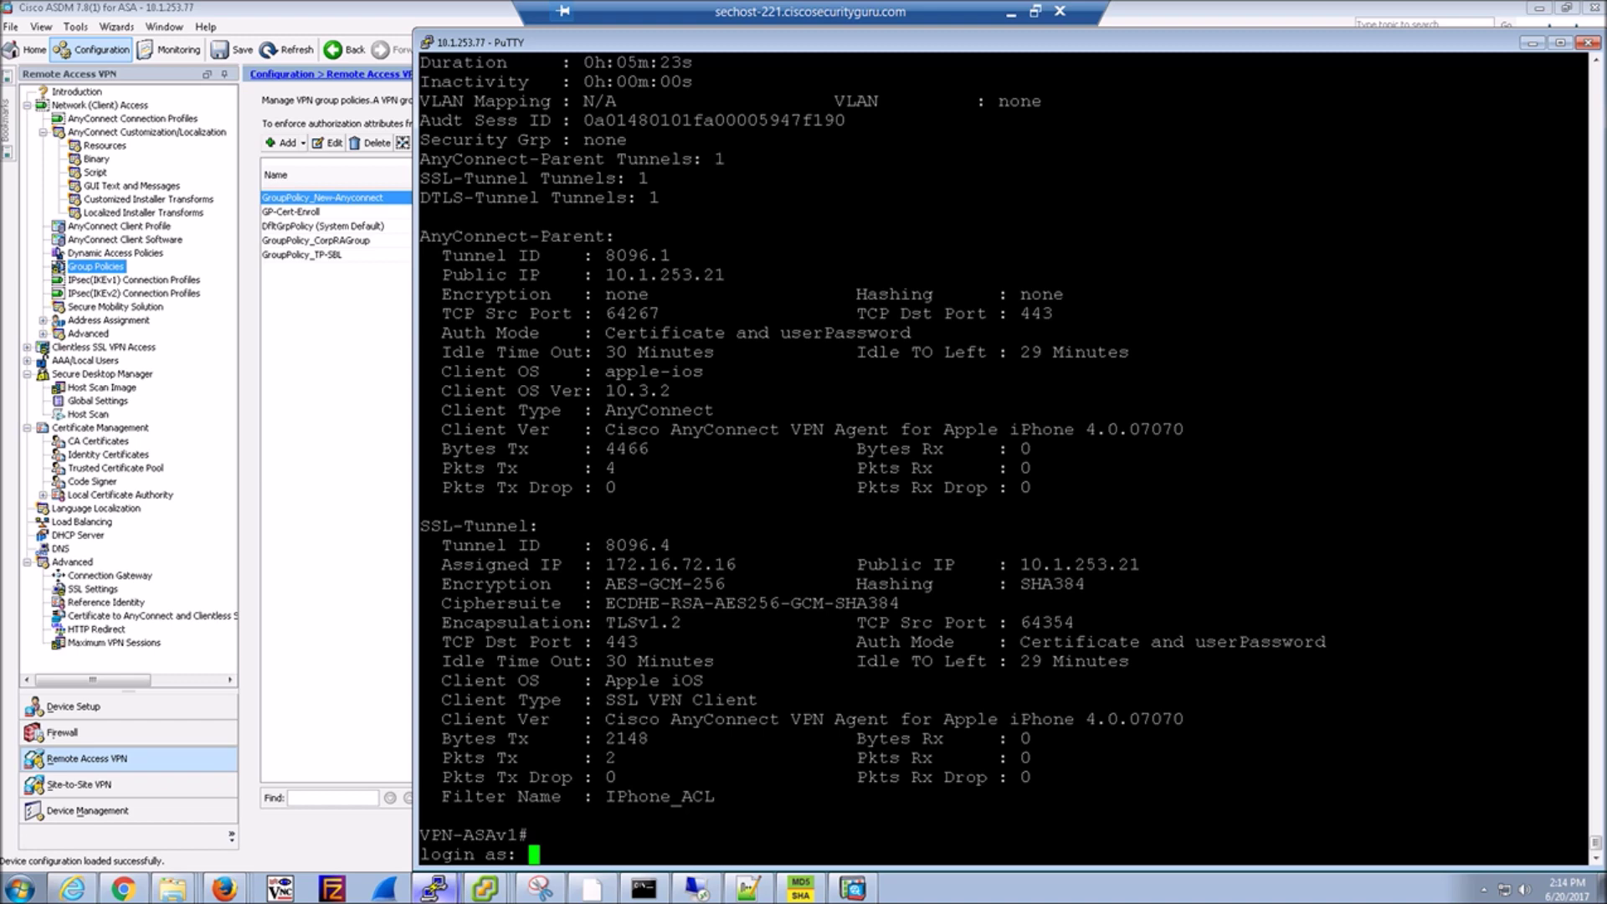
type("admin")
key("Return")
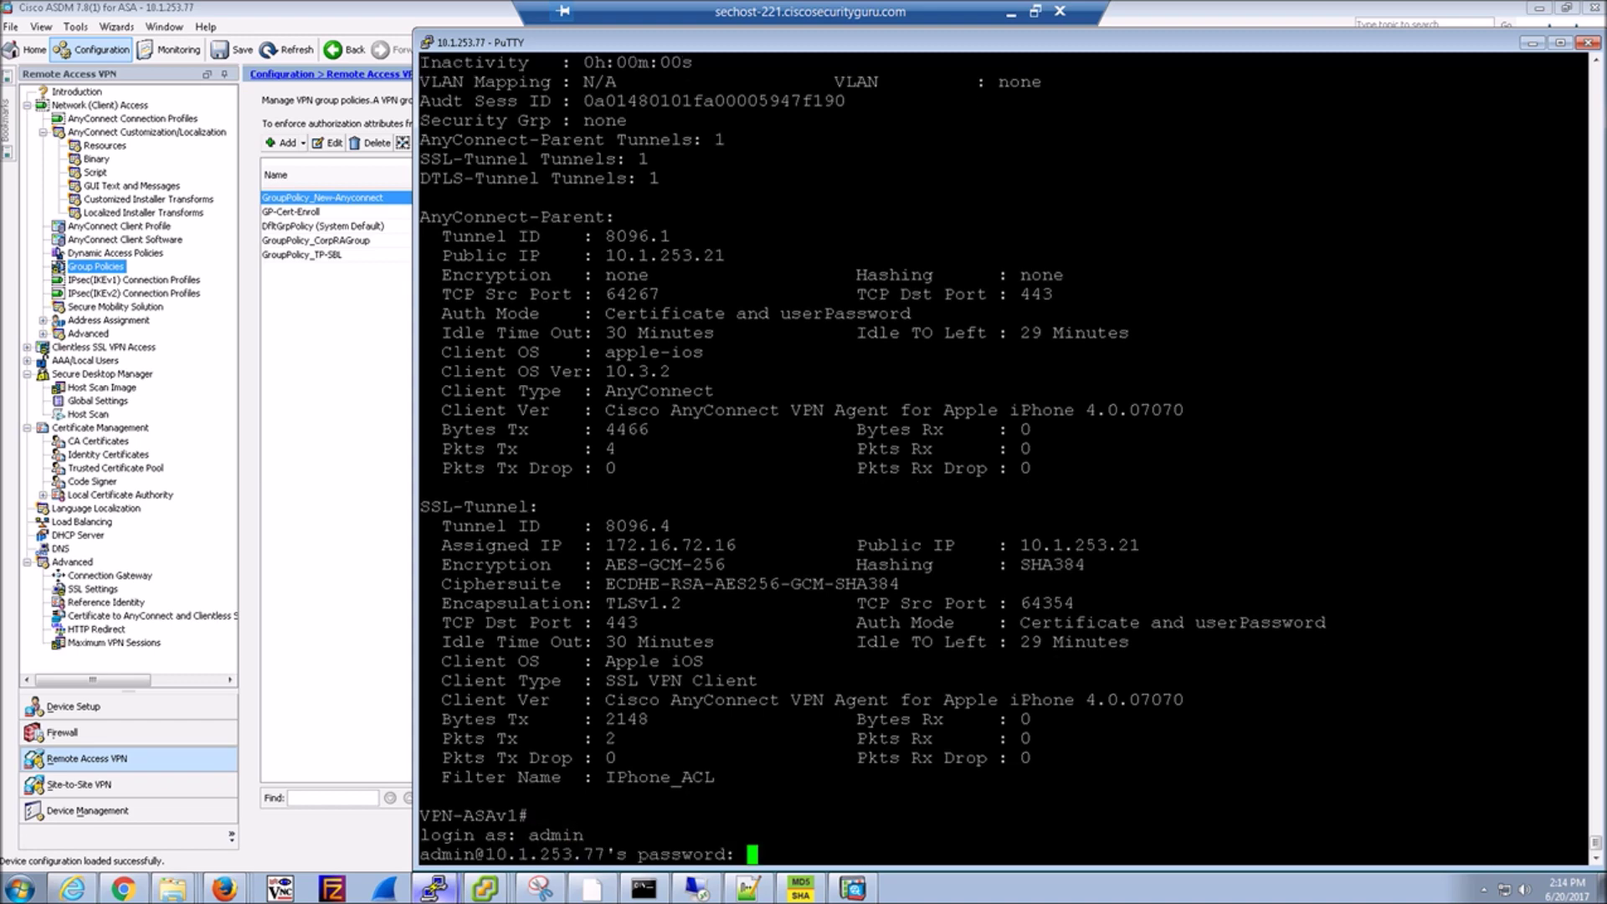
key("Return")
type("en")
key("Return")
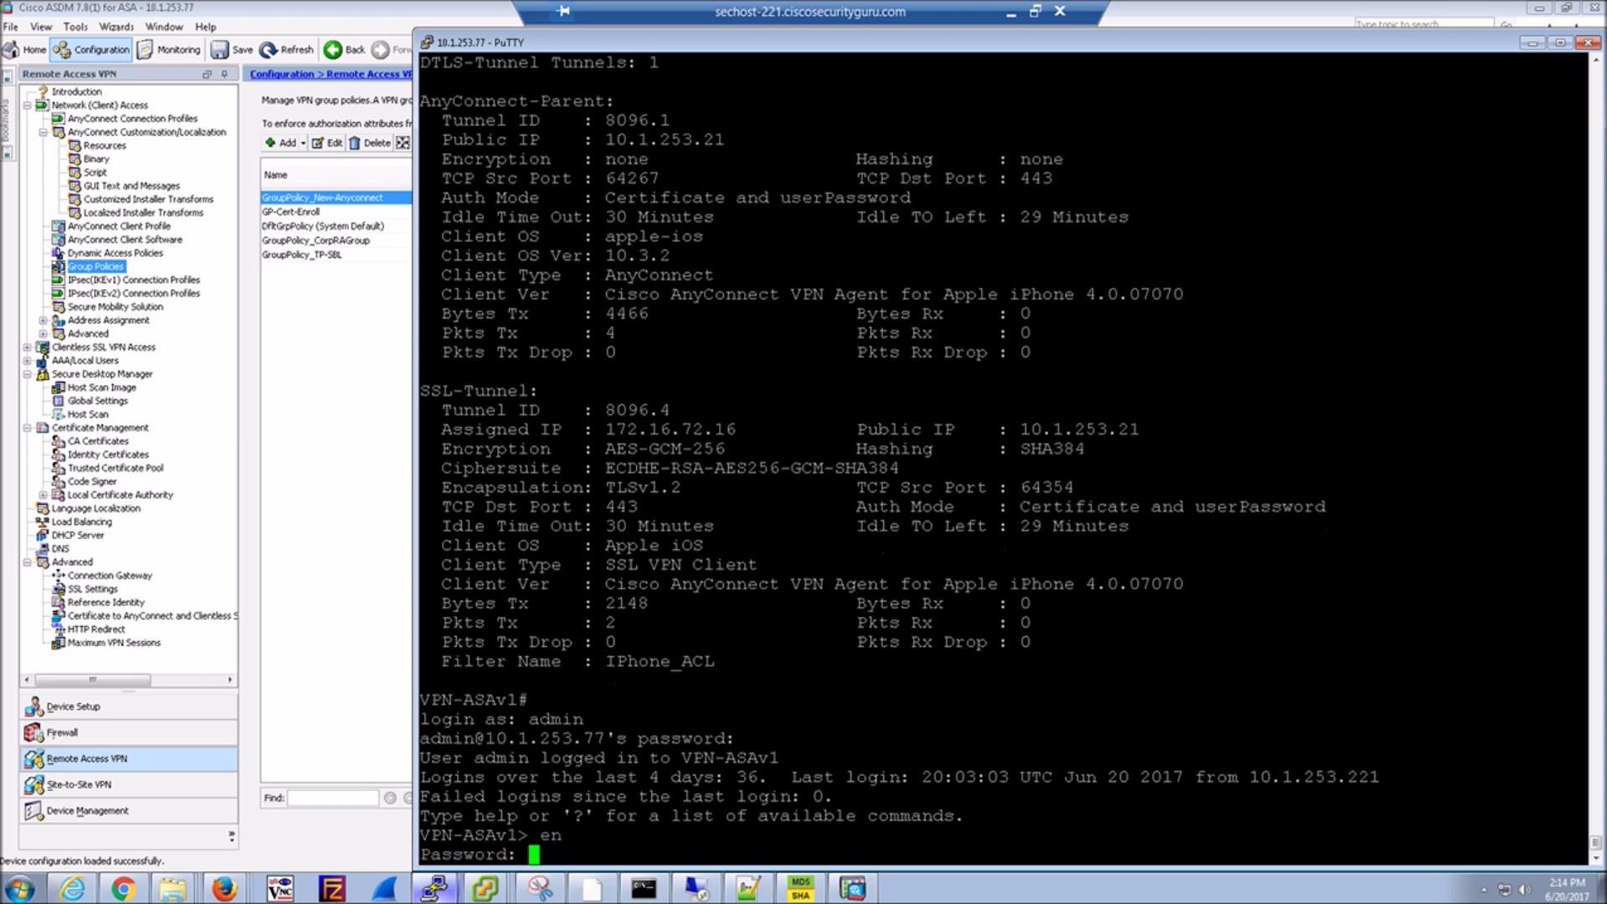
type("**********")
key("Return")
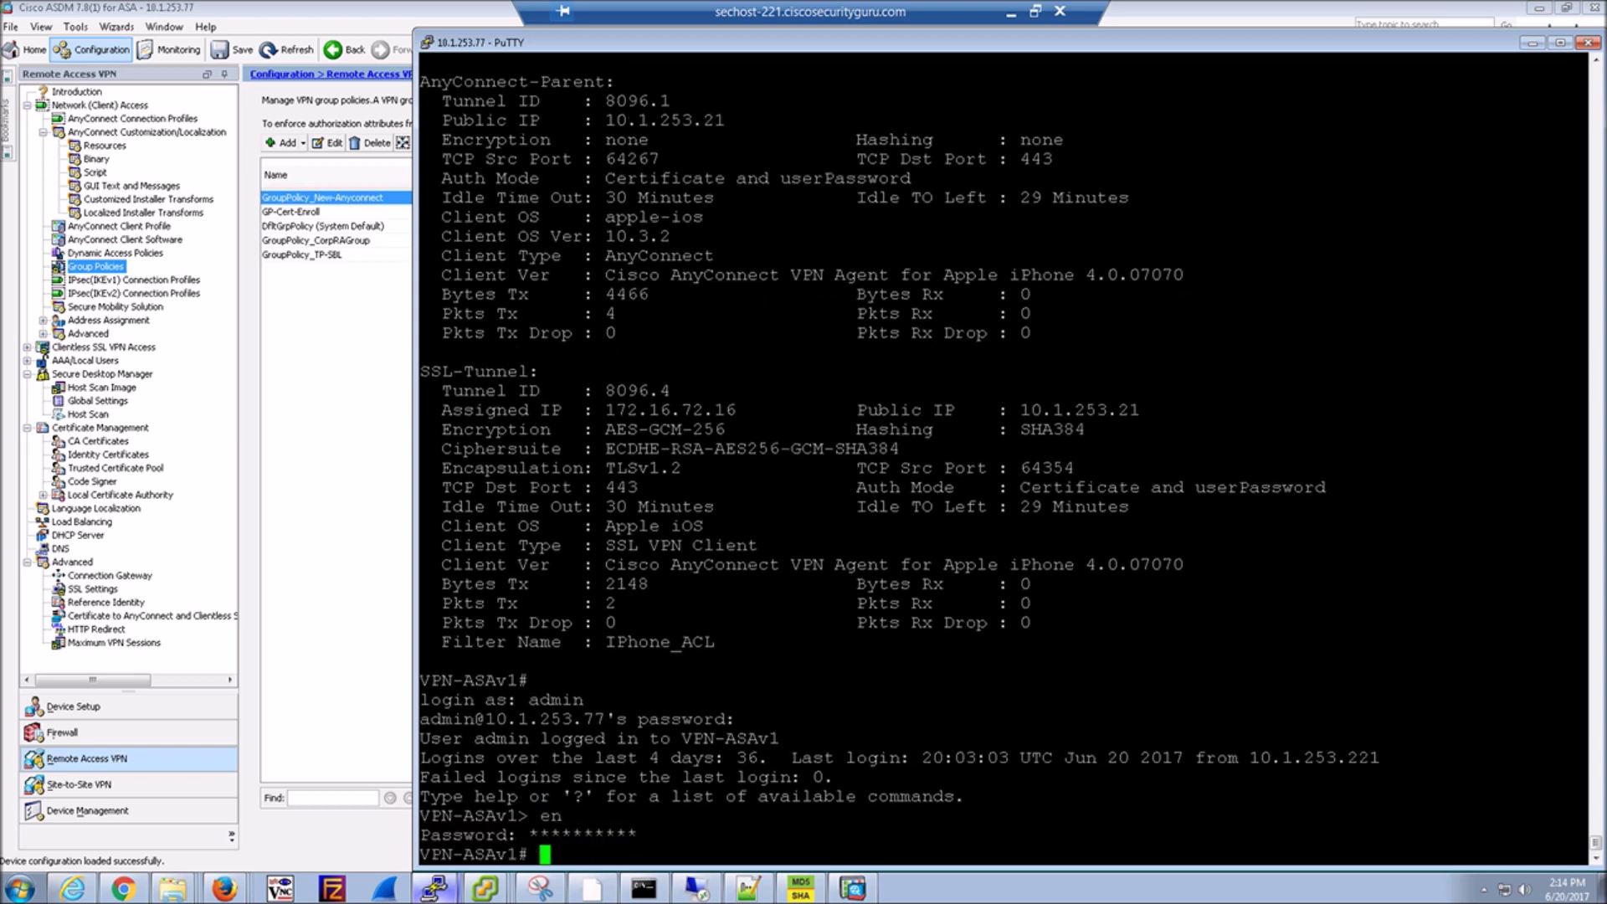
In configuration mode, set console logging to level 7 and enable logging.
type("conf t")
key("Return")
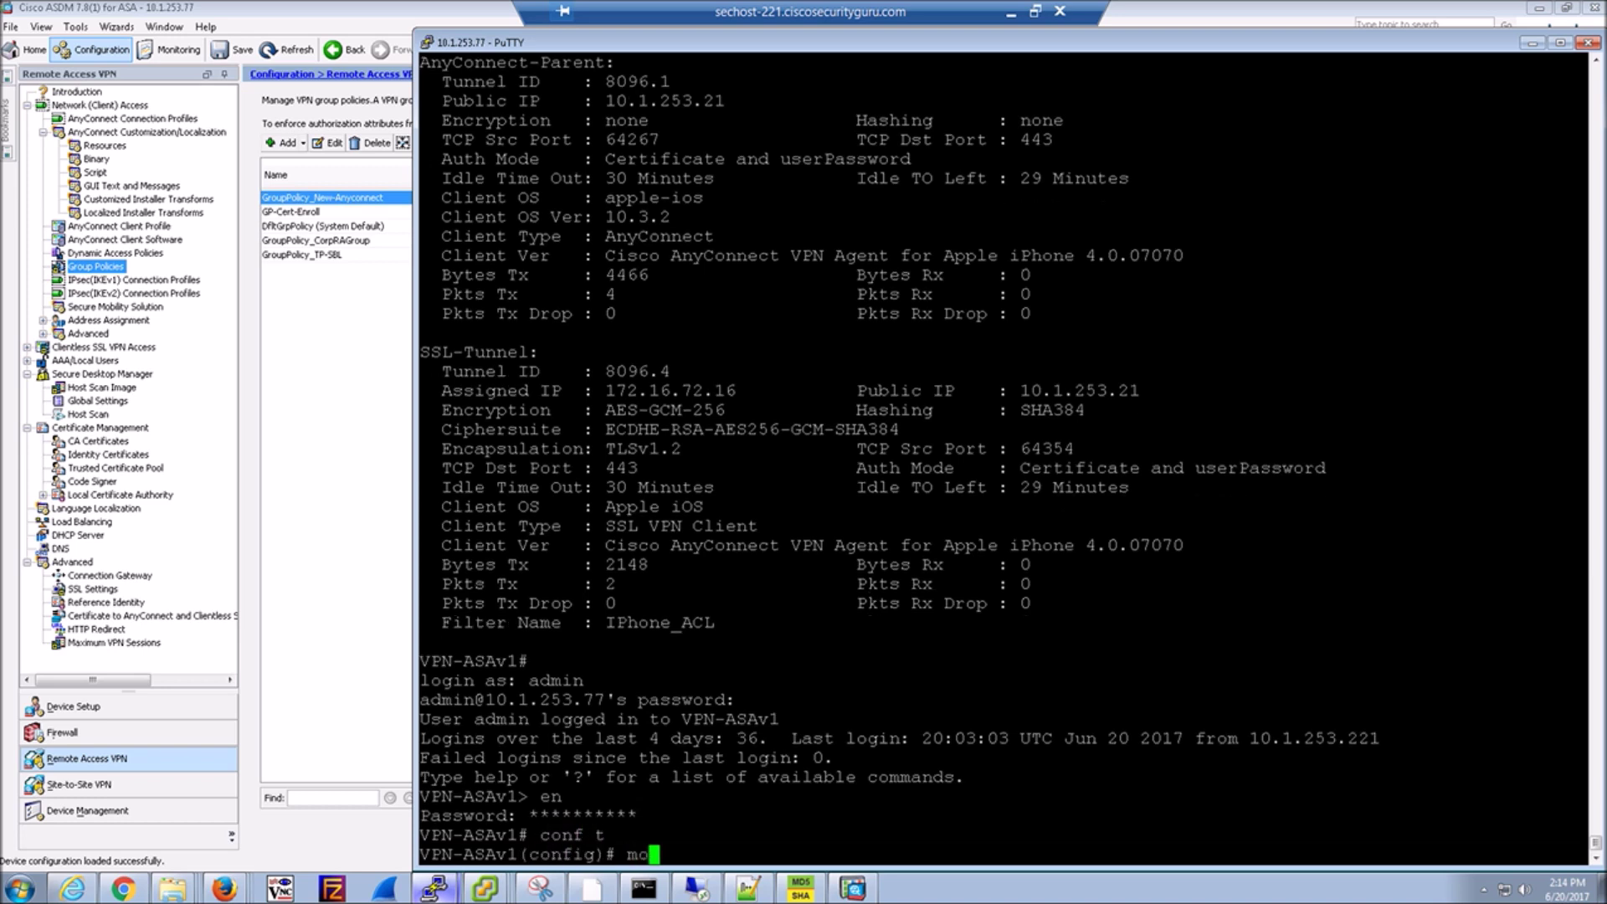
type("logg con 7")
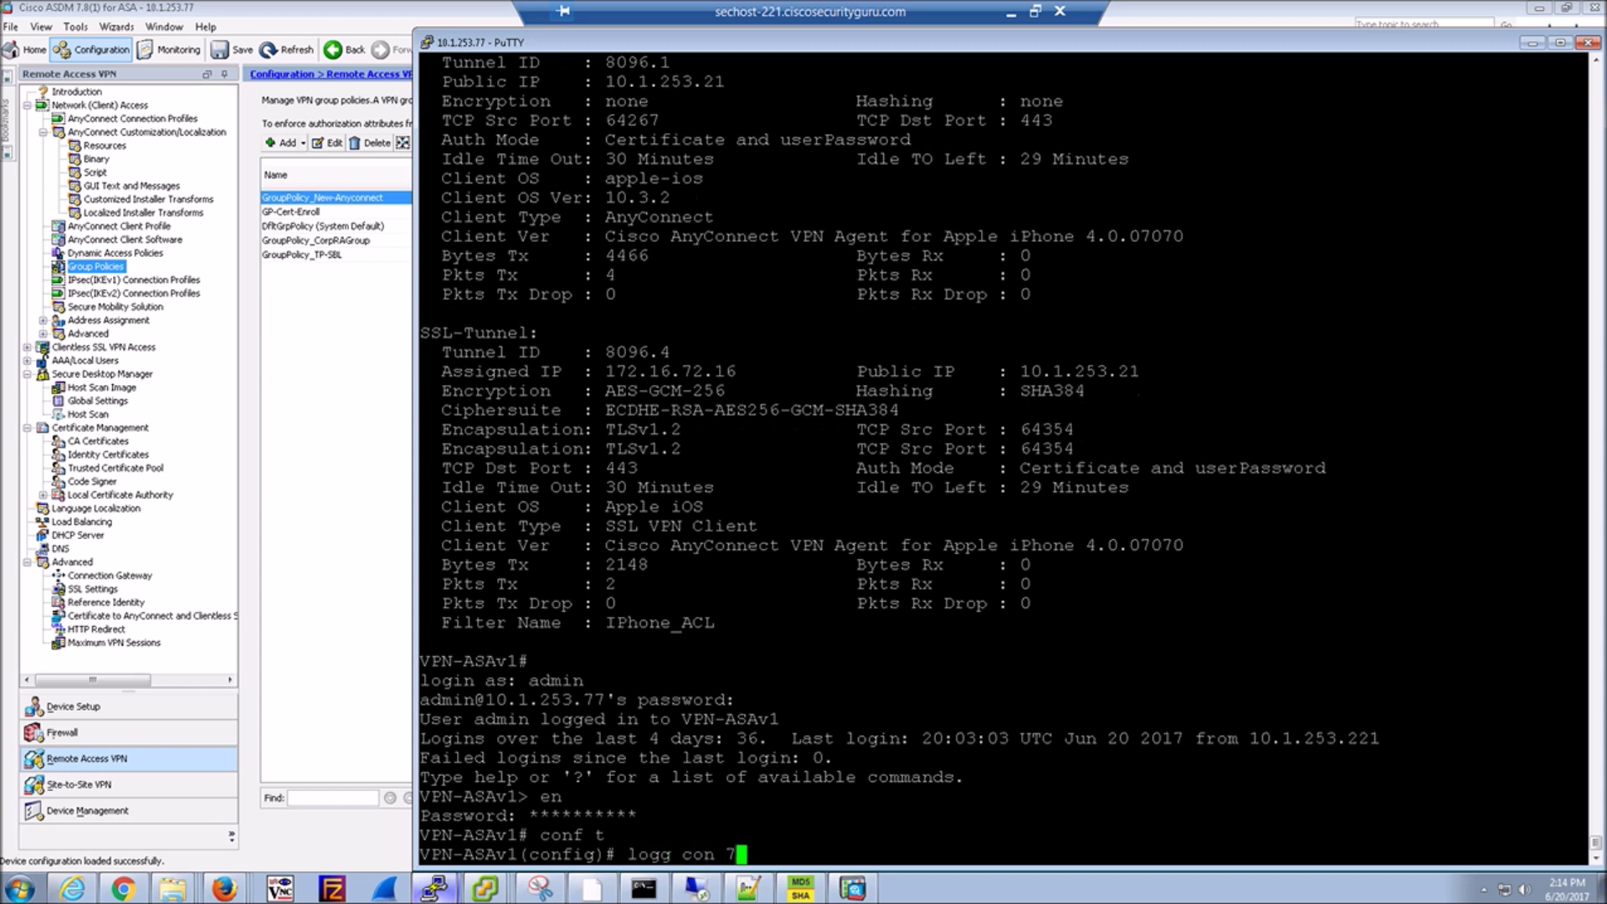
key("Return")
type("logg e")
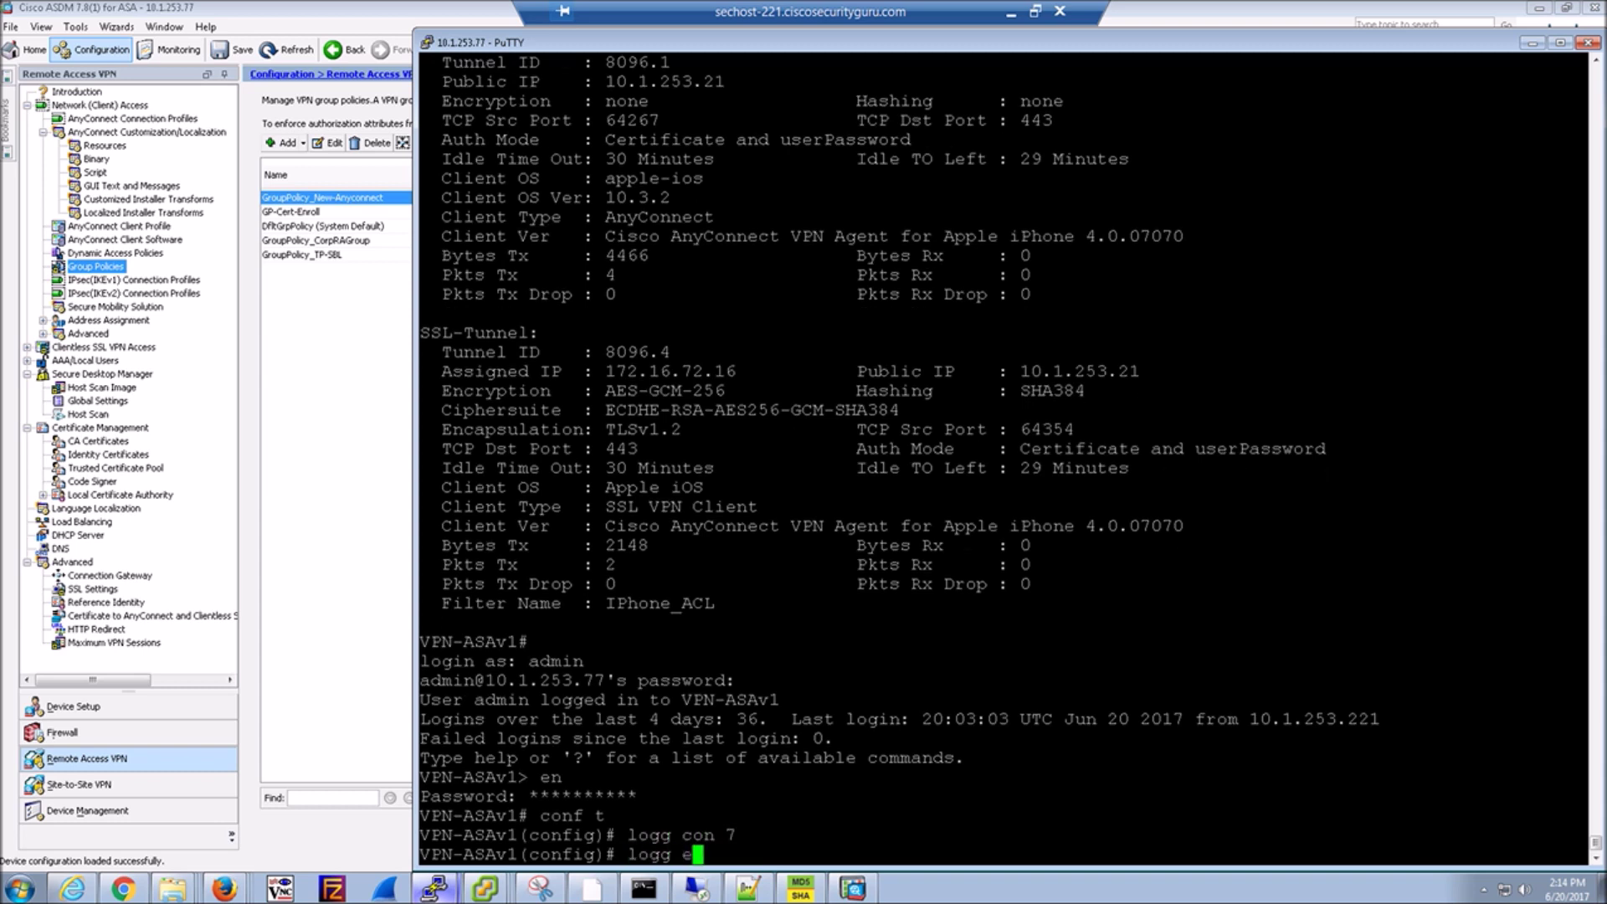
type("n")
key("Tab")
key("Return")
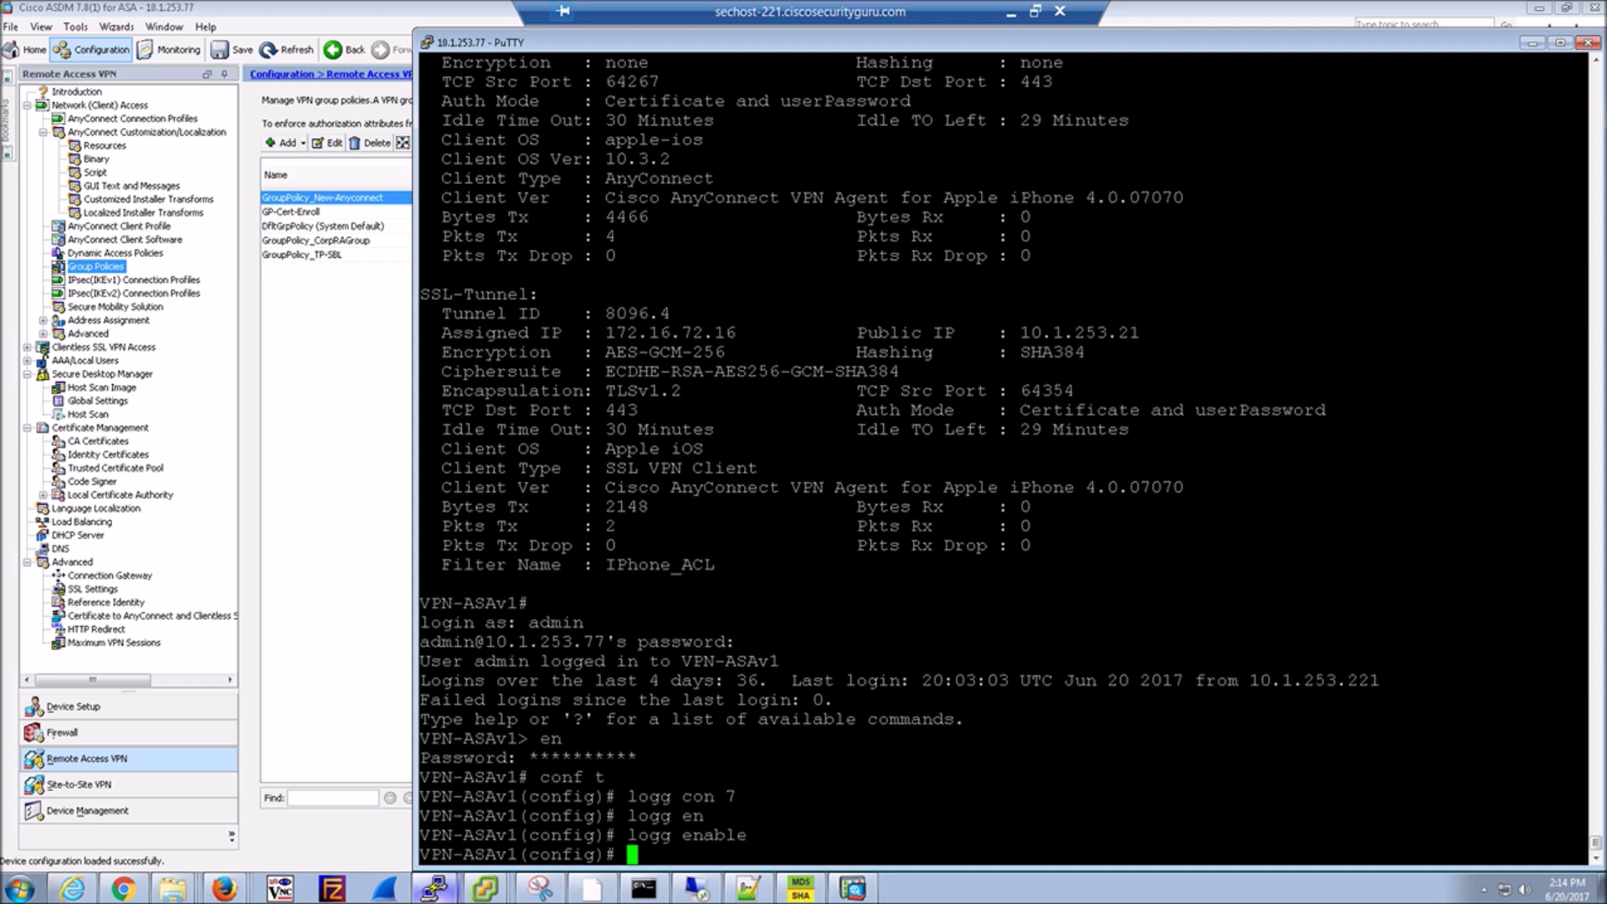
Turn on terminal monitor and debug ldap at level 255.
type("termin")
key("Tab")
type("mo")
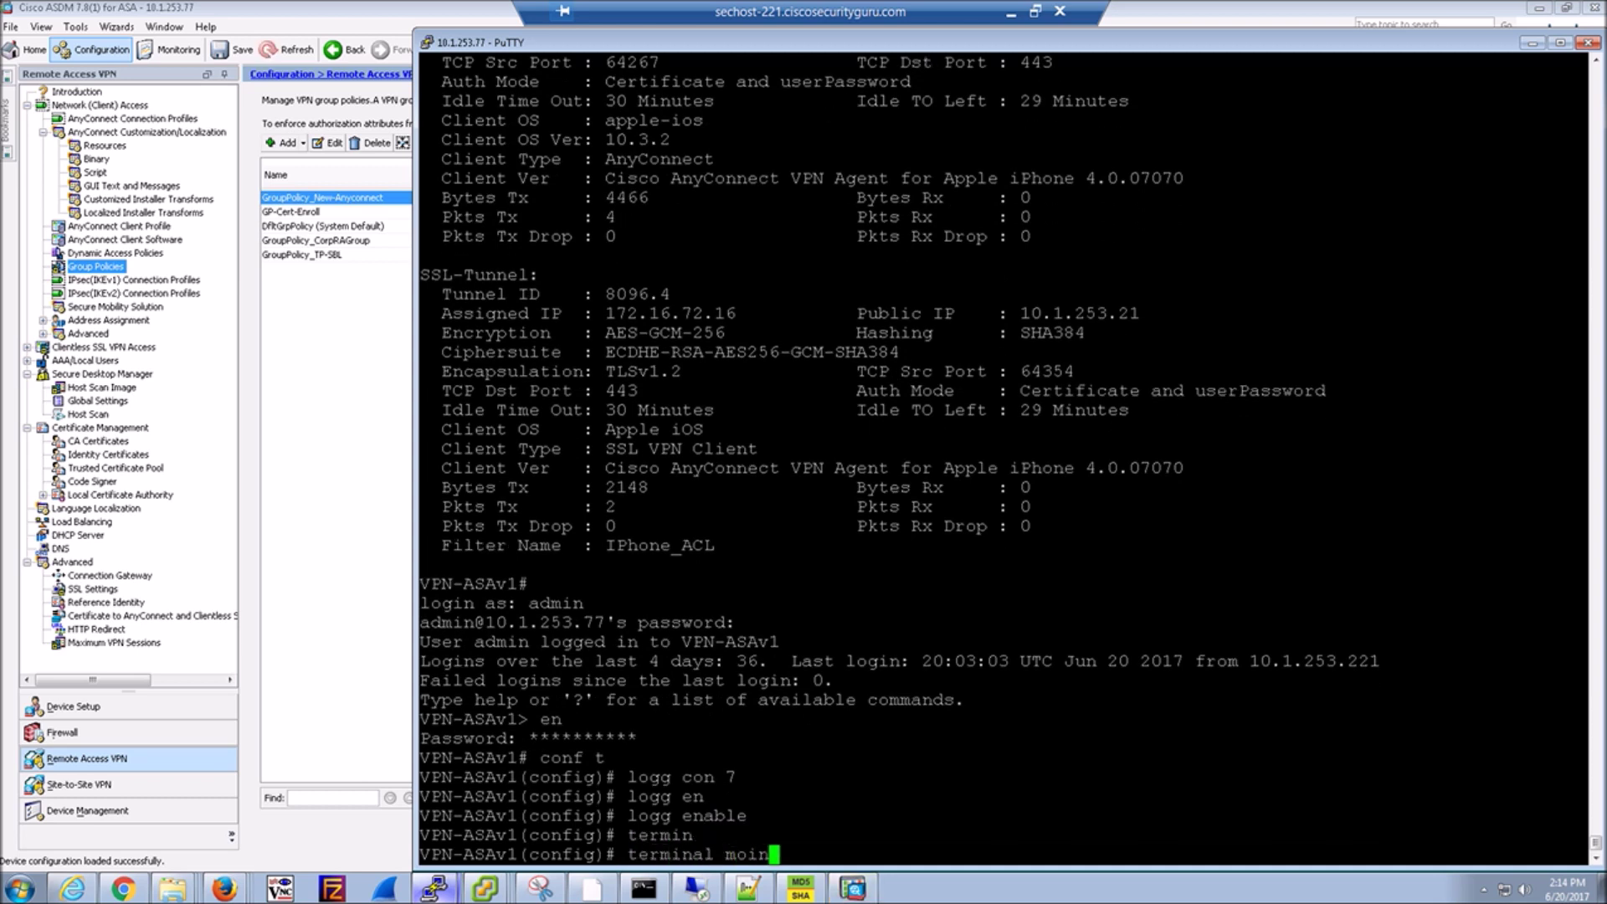
key("Tab")
key("Return")
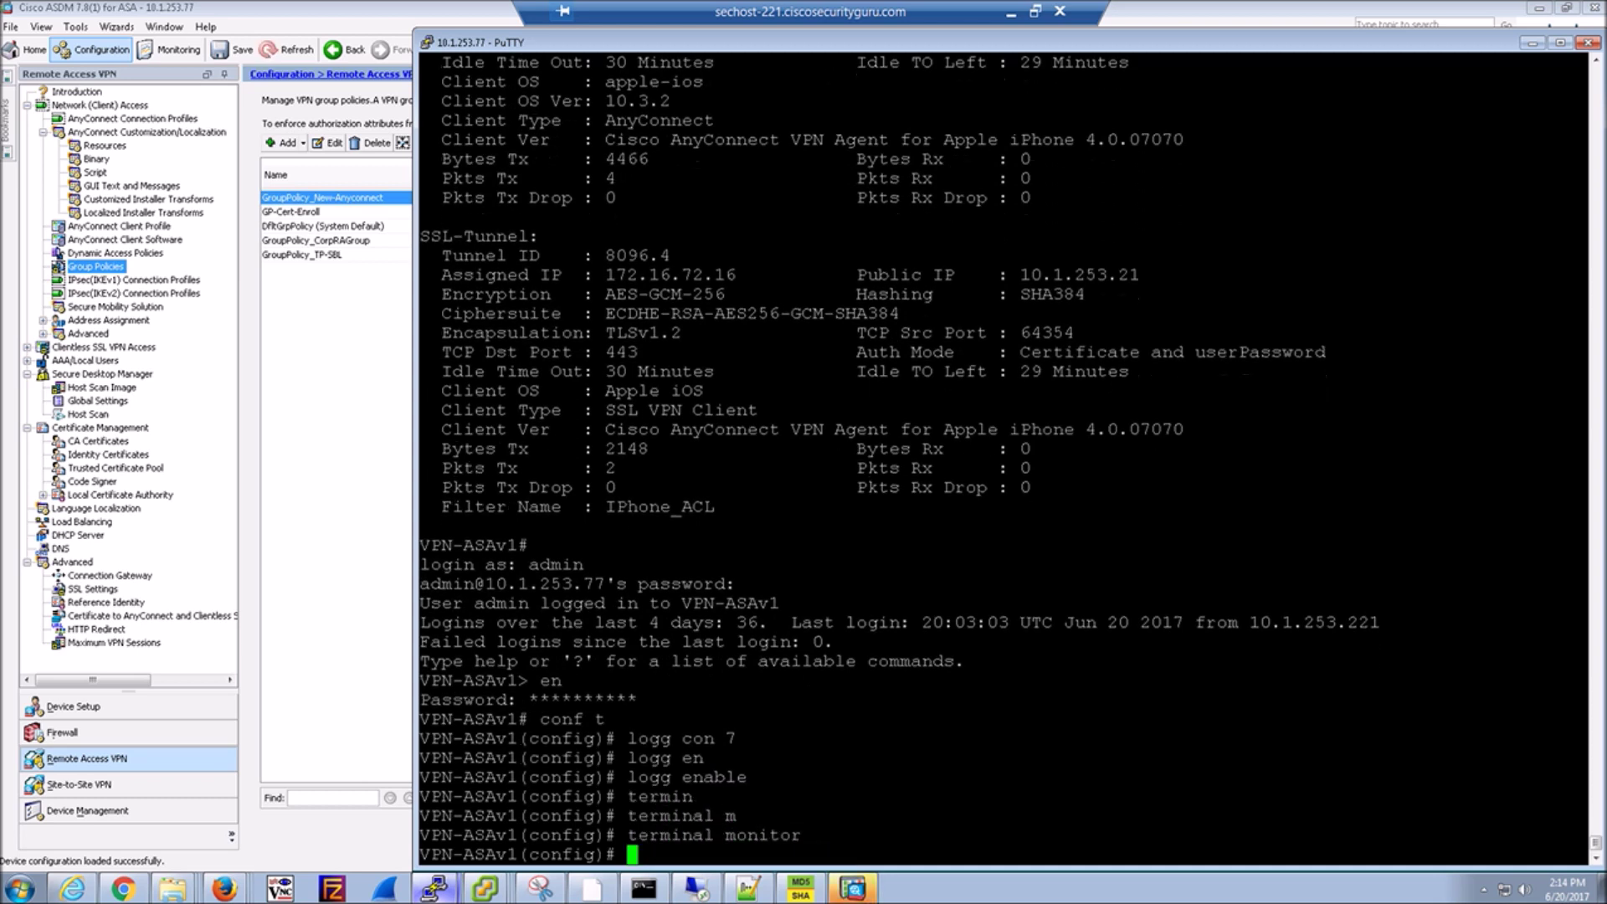
type("debug lda")
key("Tab")
type("?")
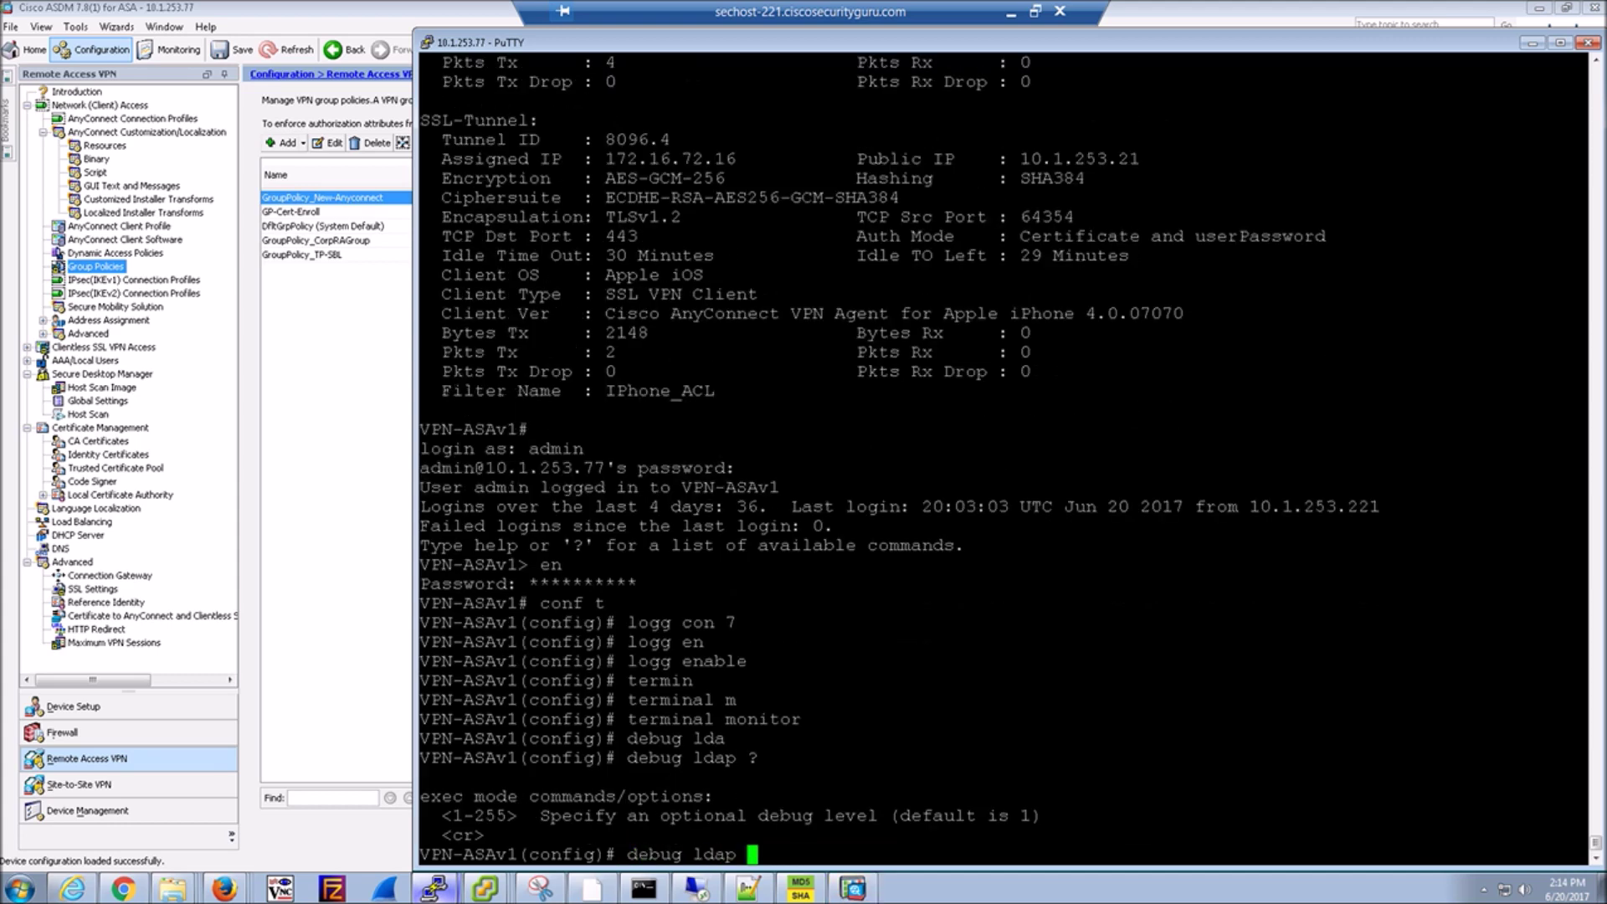
type("255")
key("Return")
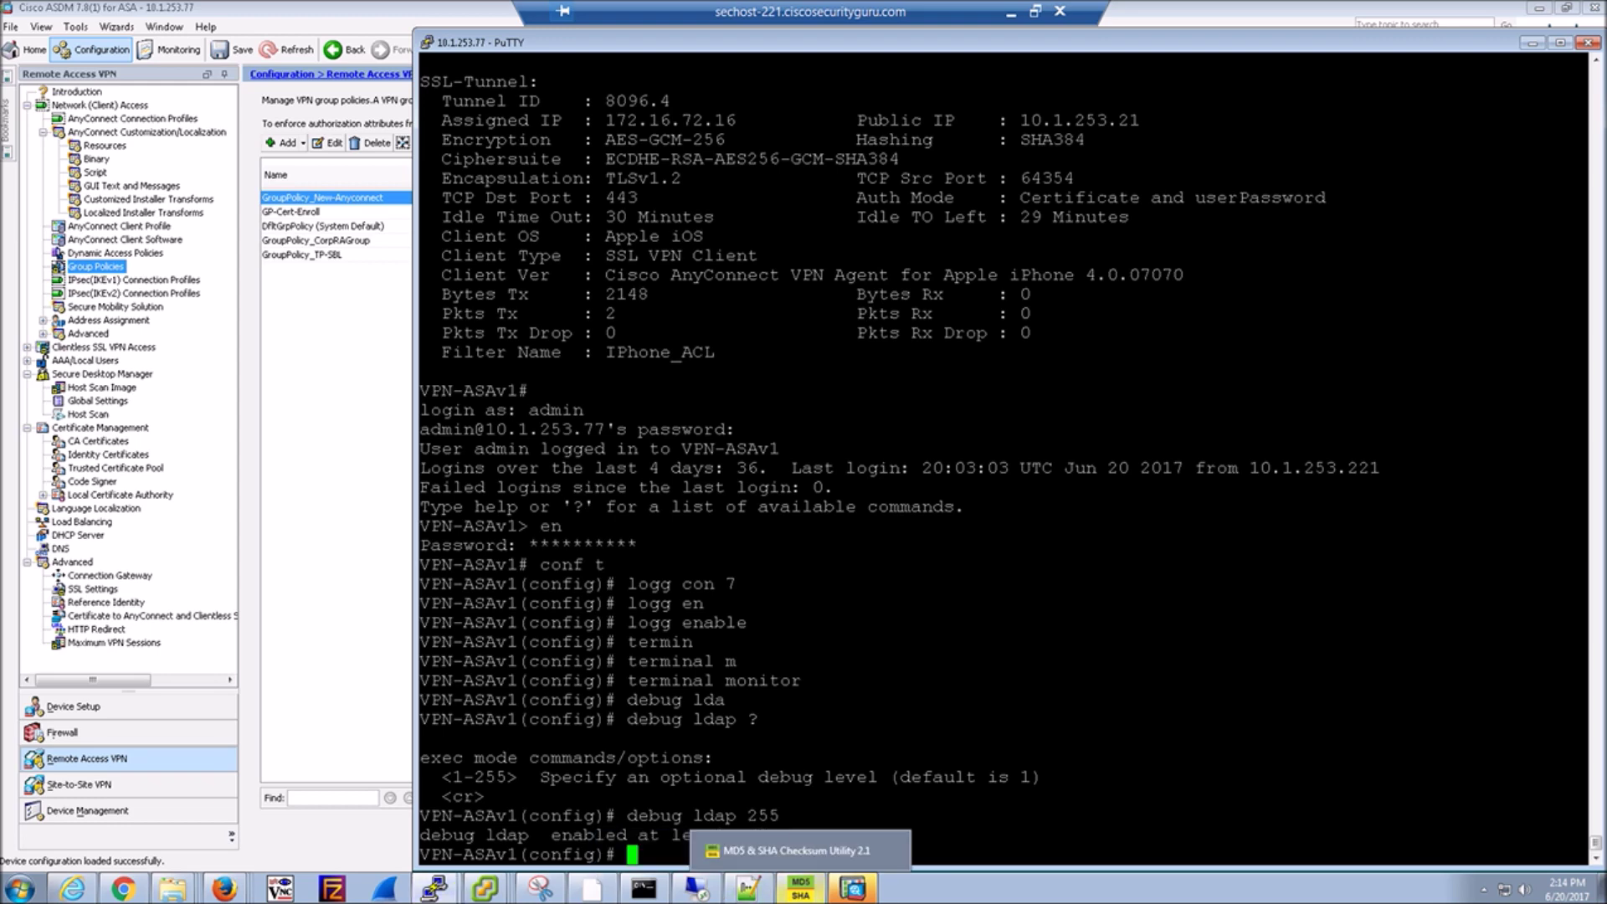
Retry the 'sales' login to New-Anyconnect and inspect the Scope line in the LDAP debug output.
mouse_move(485, 888)
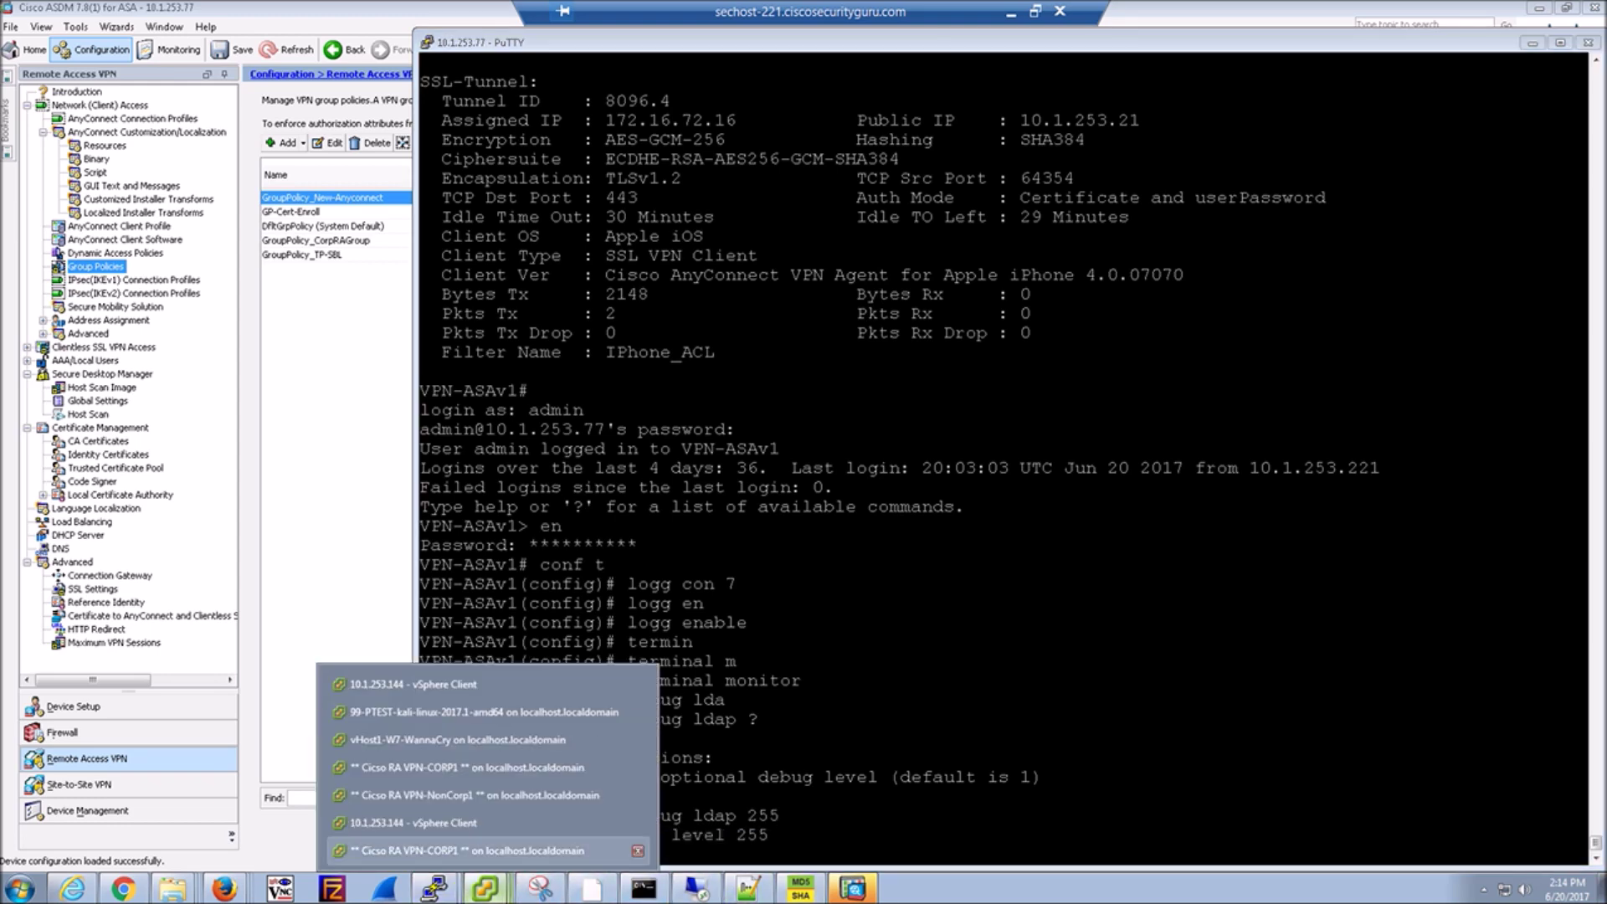
left_click(467, 850)
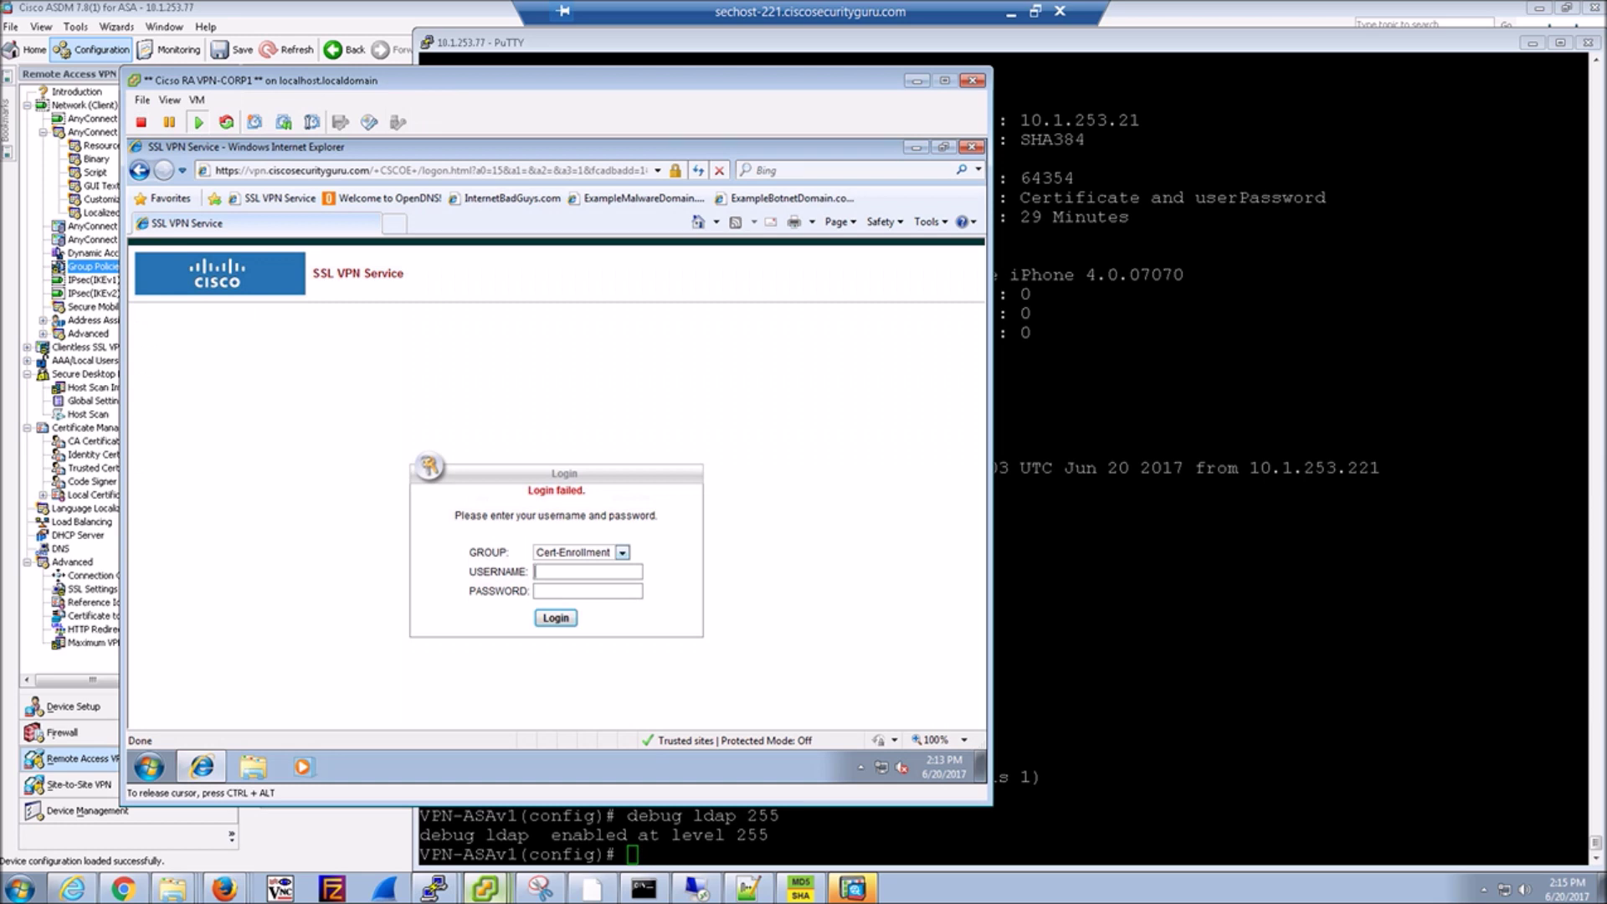
left_click(622, 553)
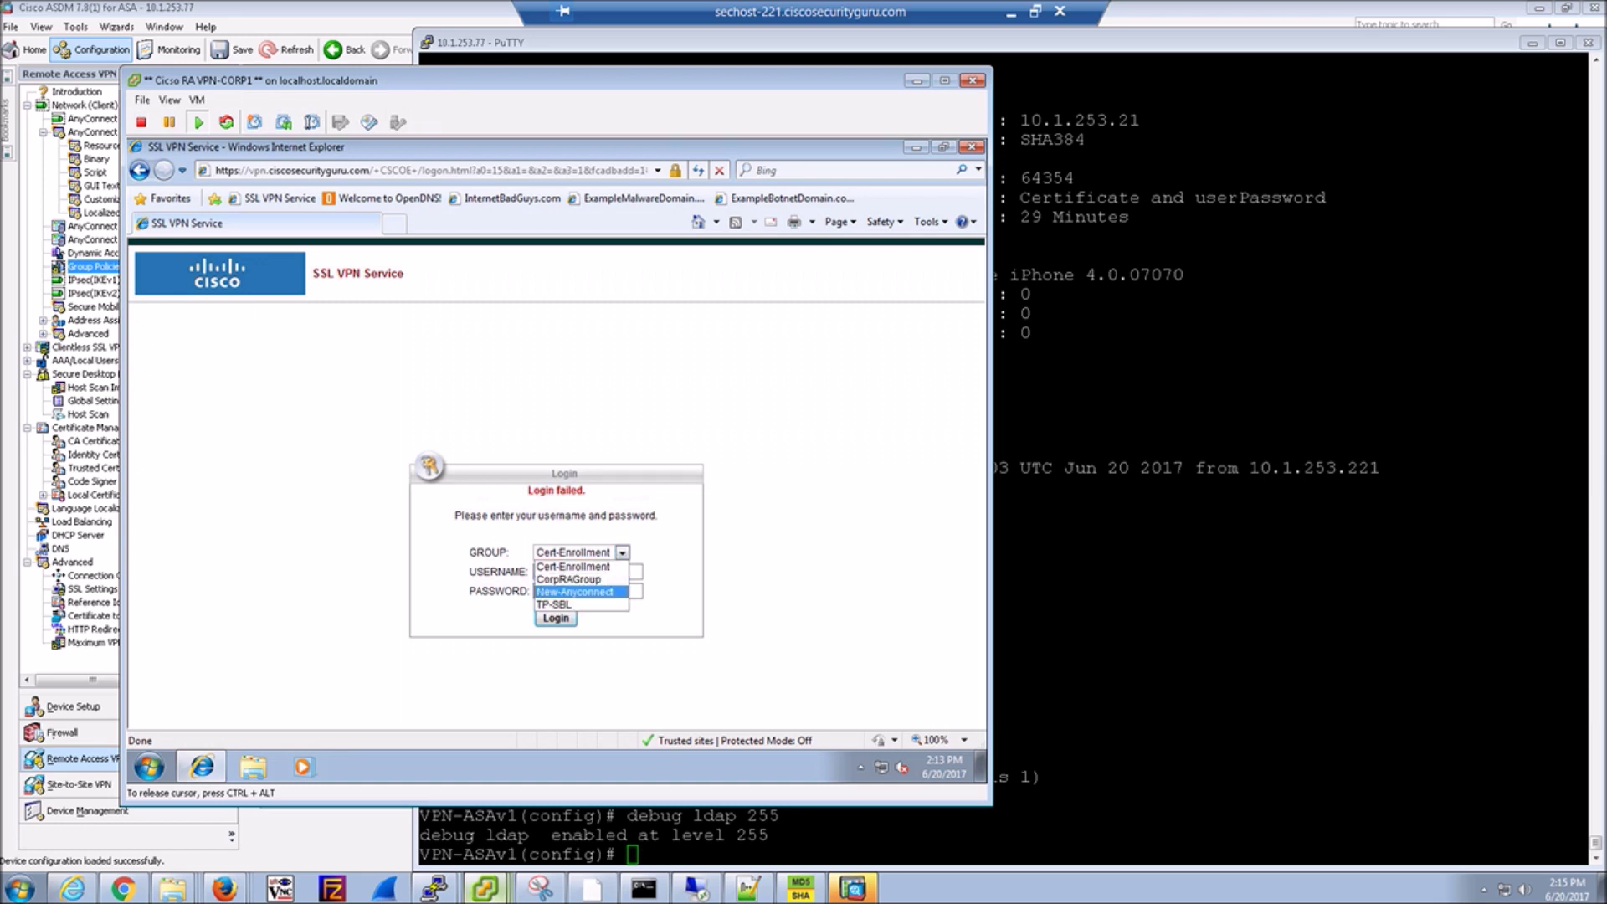
left_click(575, 592)
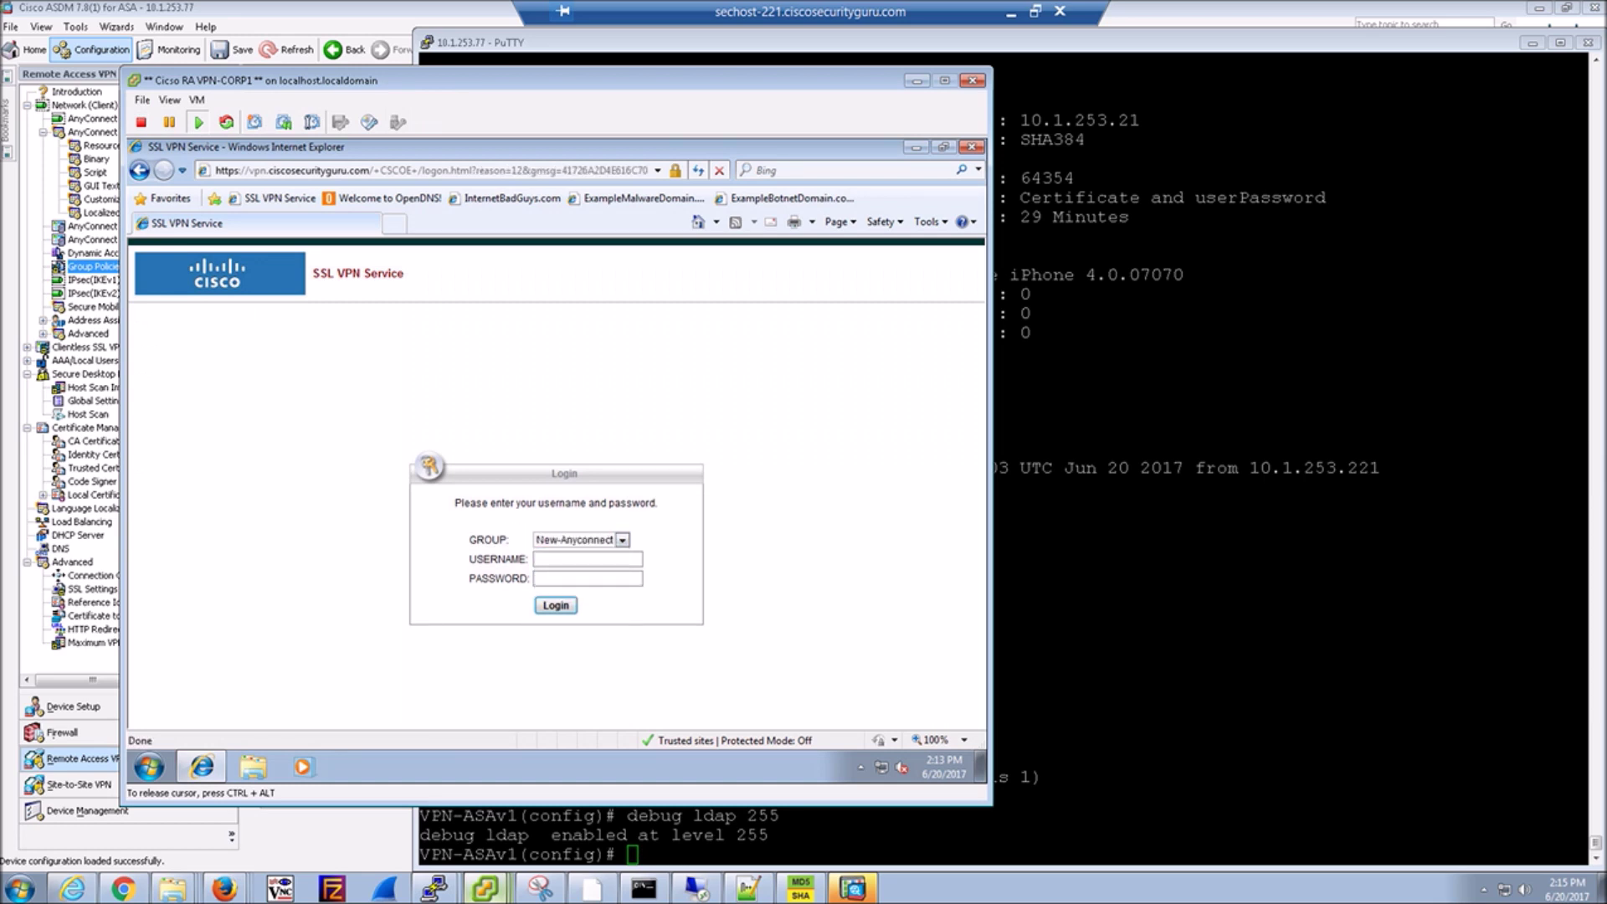
type("sales")
key("Tab")
type("•••••••••")
key("Return")
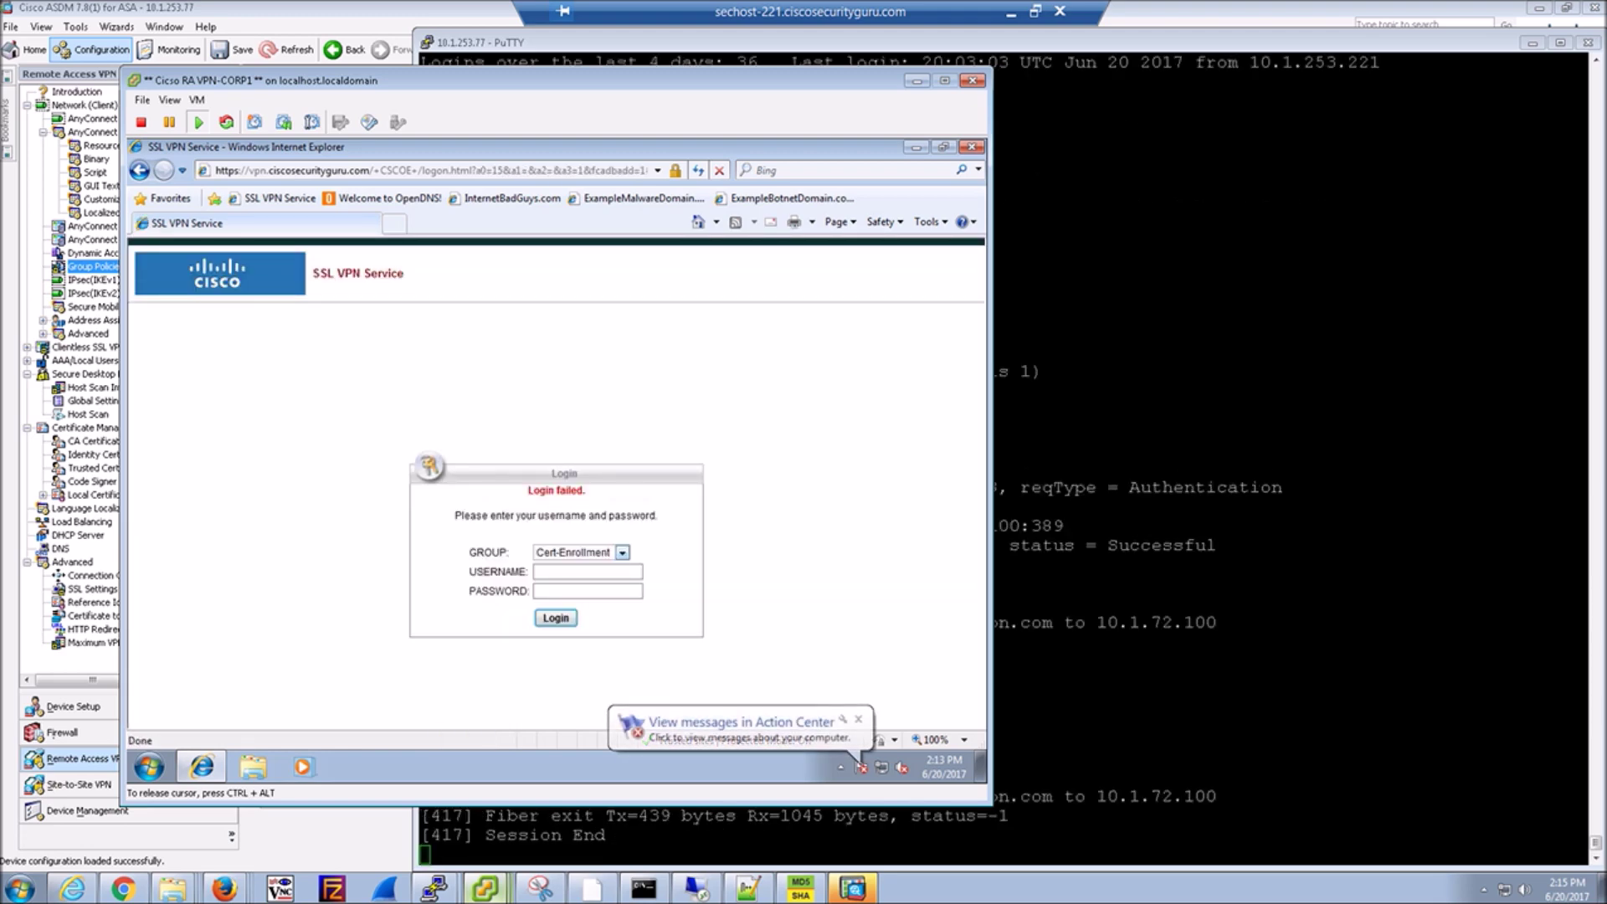
key("alt+Tab")
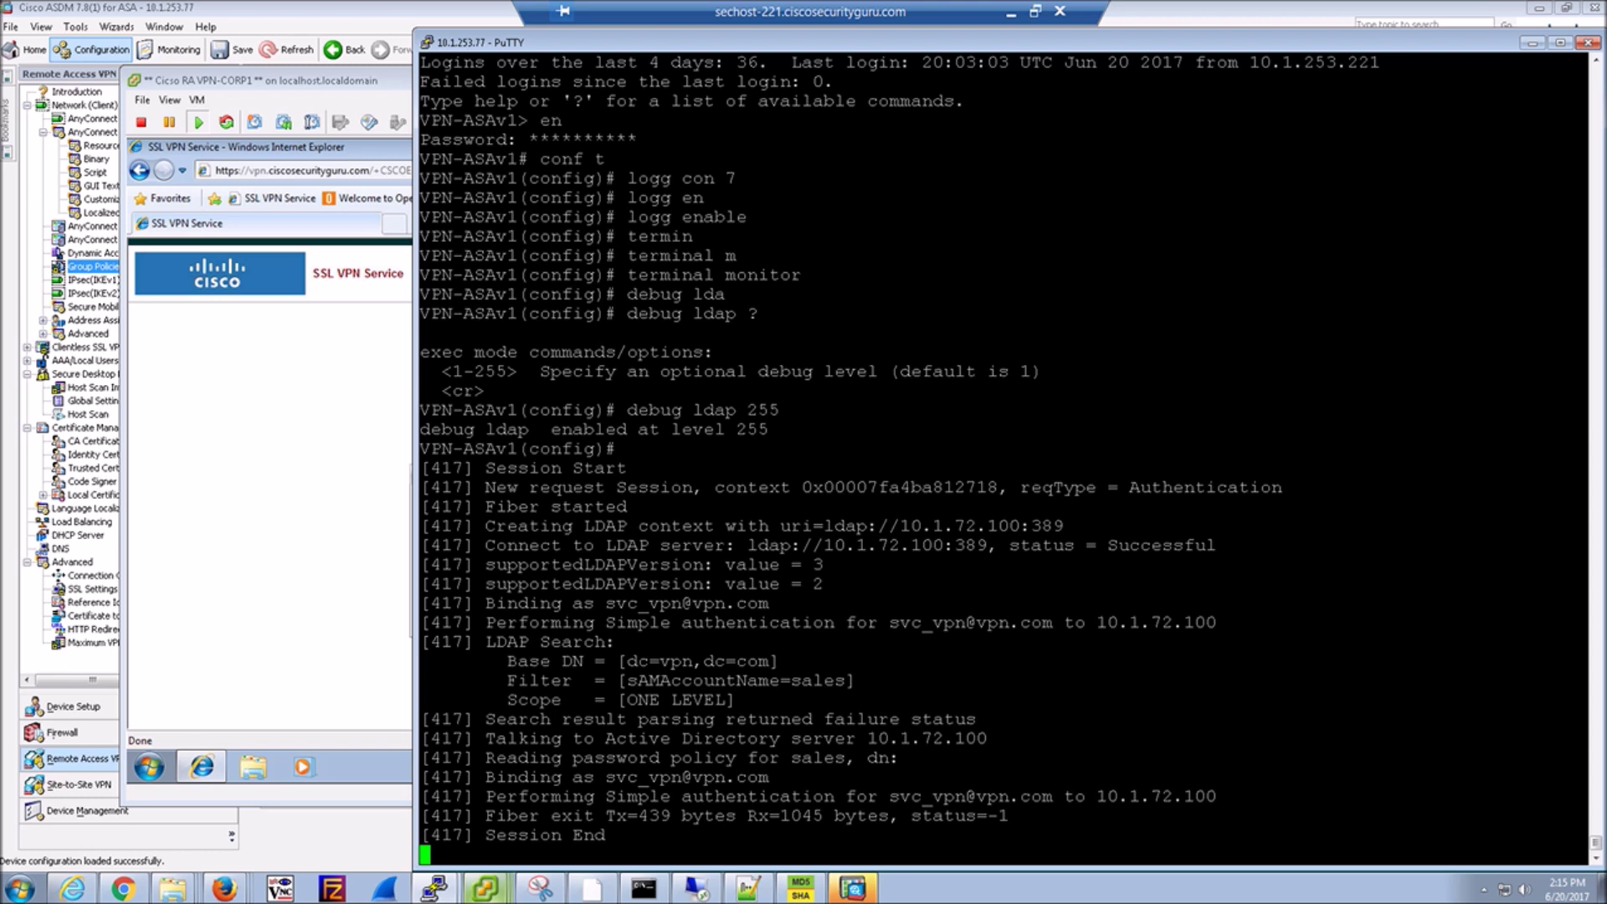
double_click(533, 699)
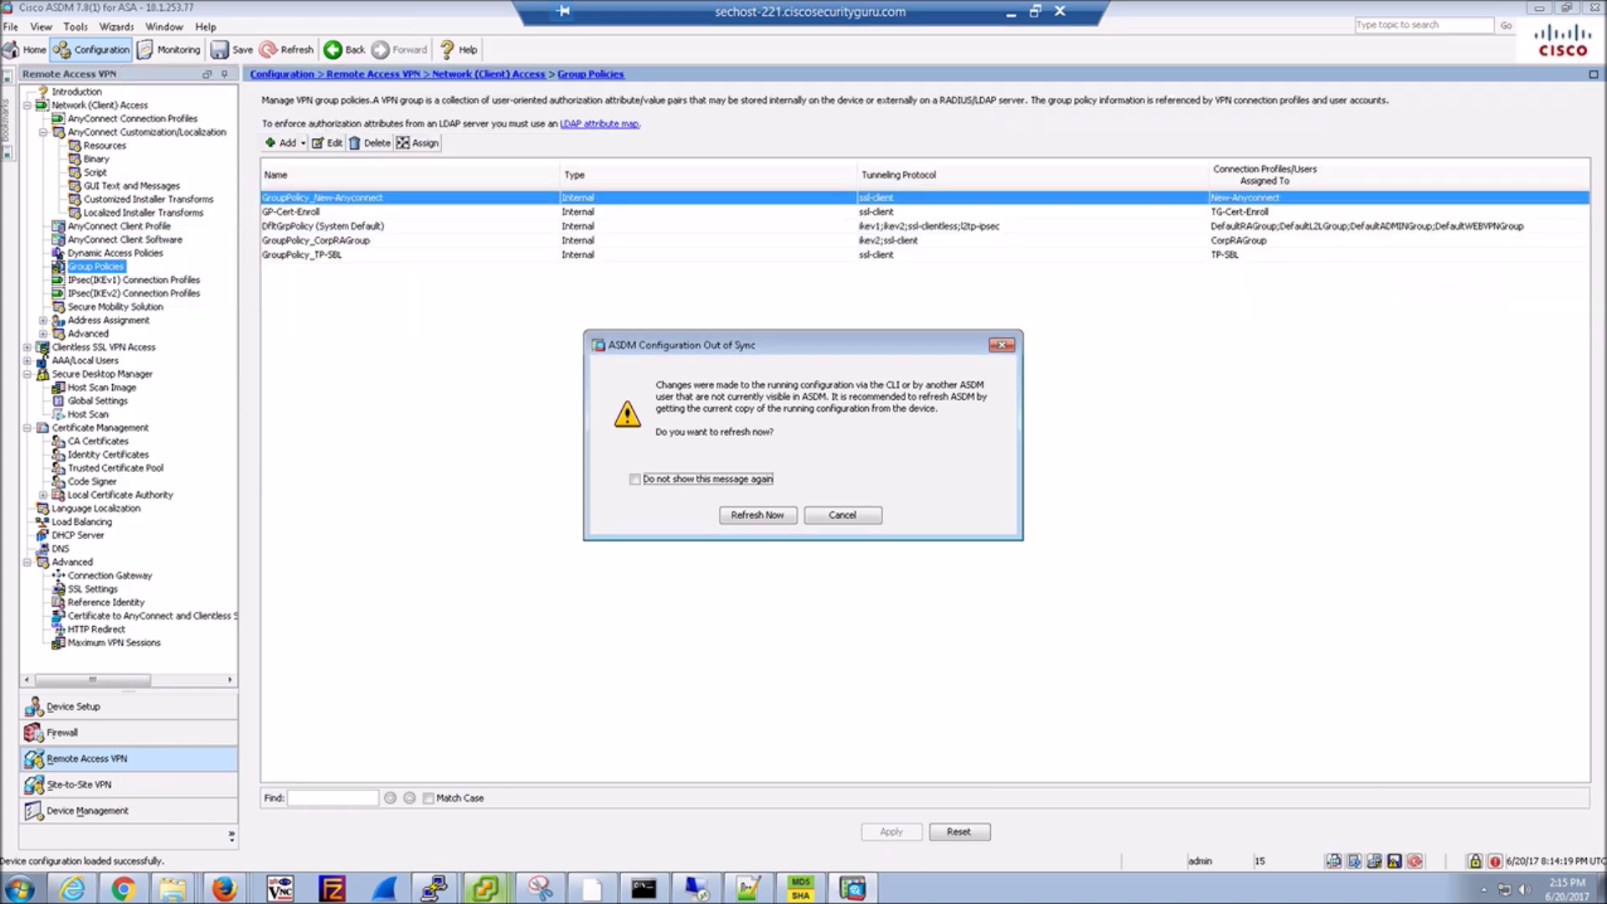
Refresh ASDM's configuration from the device and look over the AD-New server group settings.
key("Return")
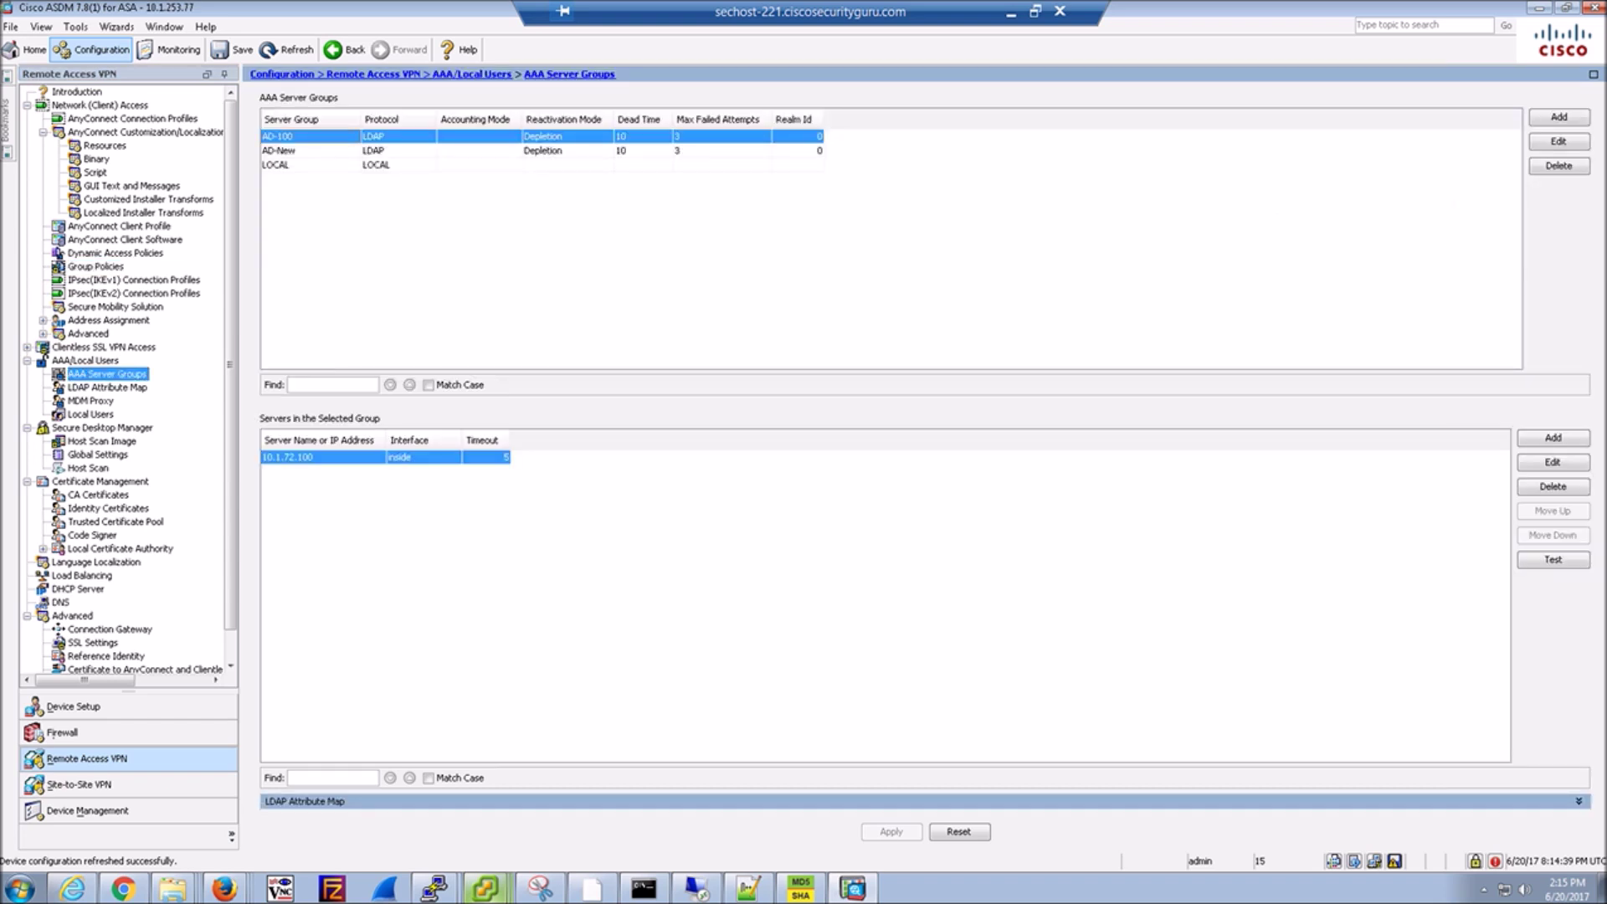
double_click(278, 150)
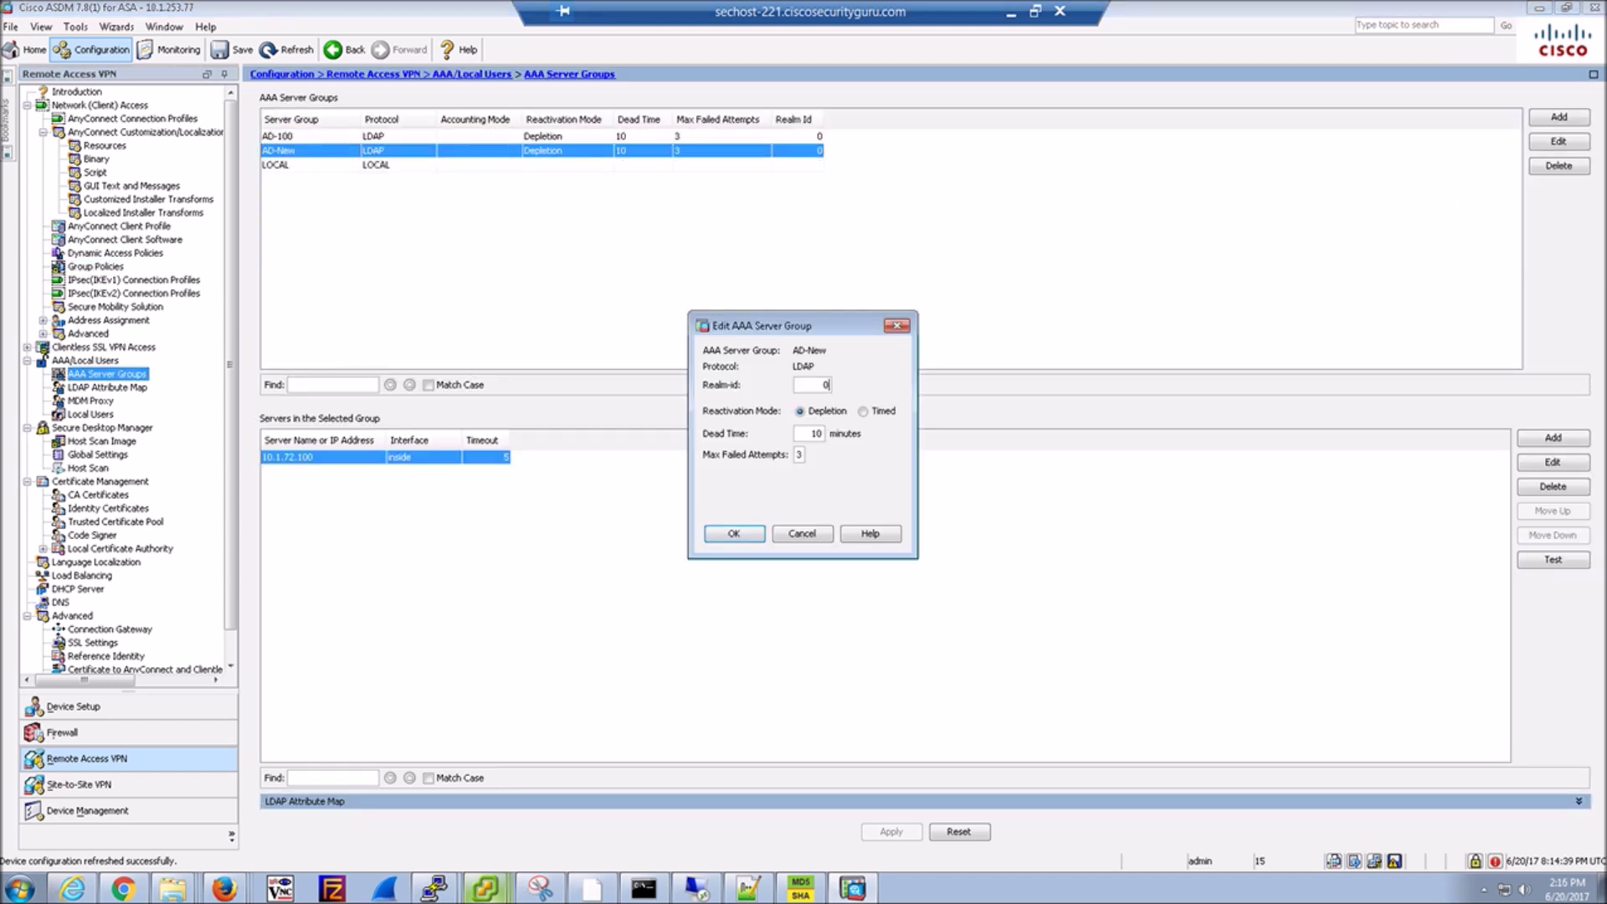
key("Return")
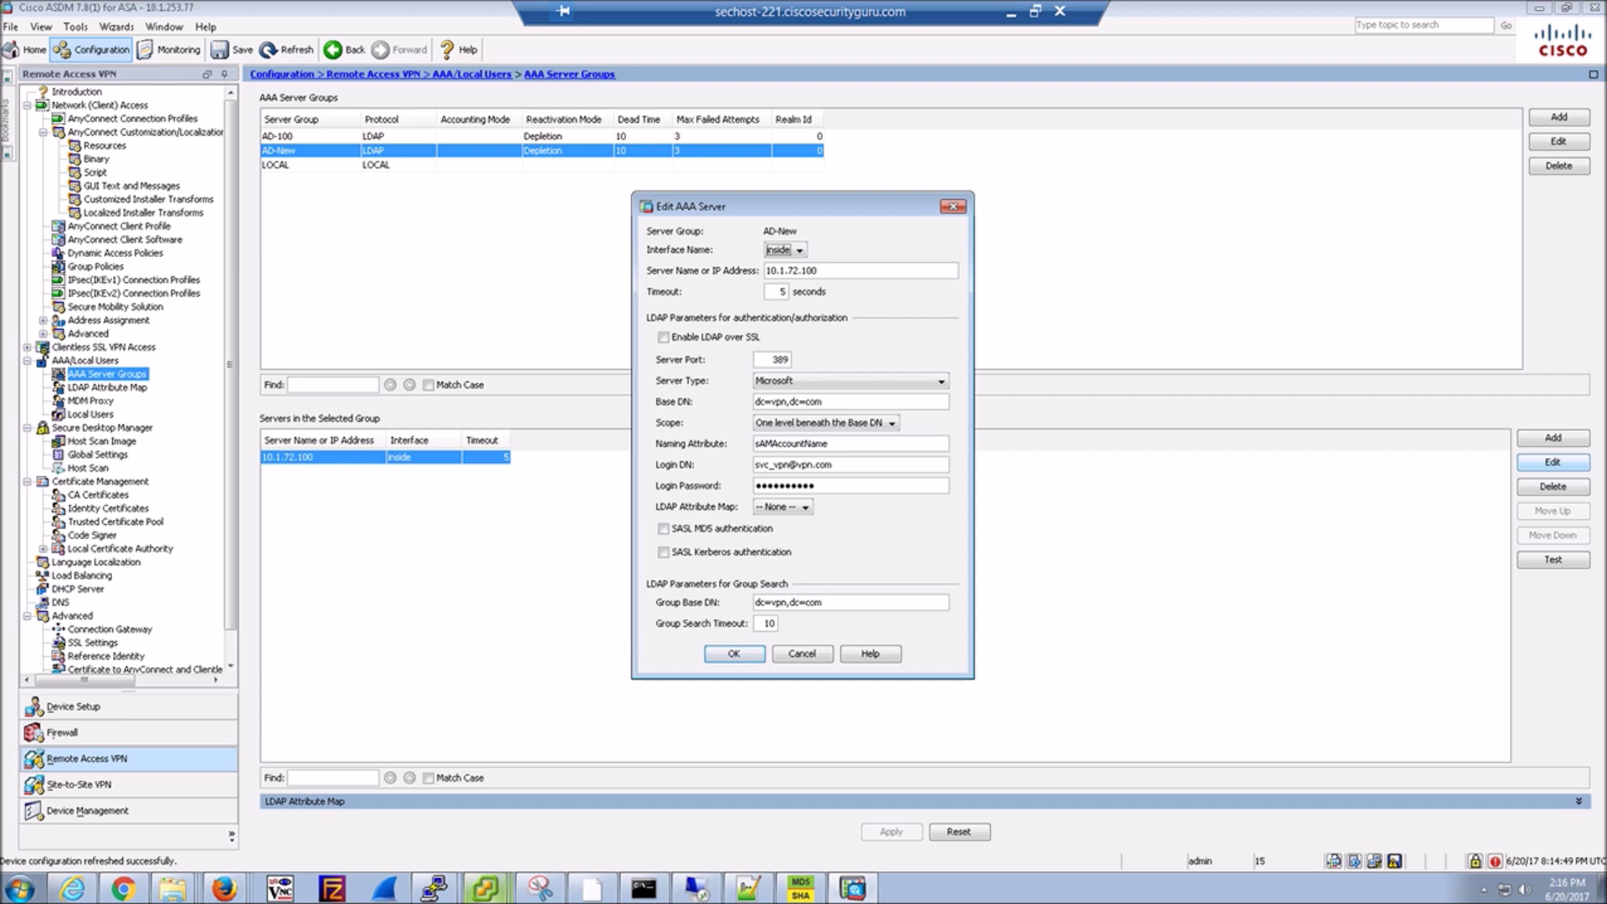
Set server 10.1.72.100's scope to All levels beneath the Base DN and apply it.
left_click(824, 422)
key("Down")
key("Return")
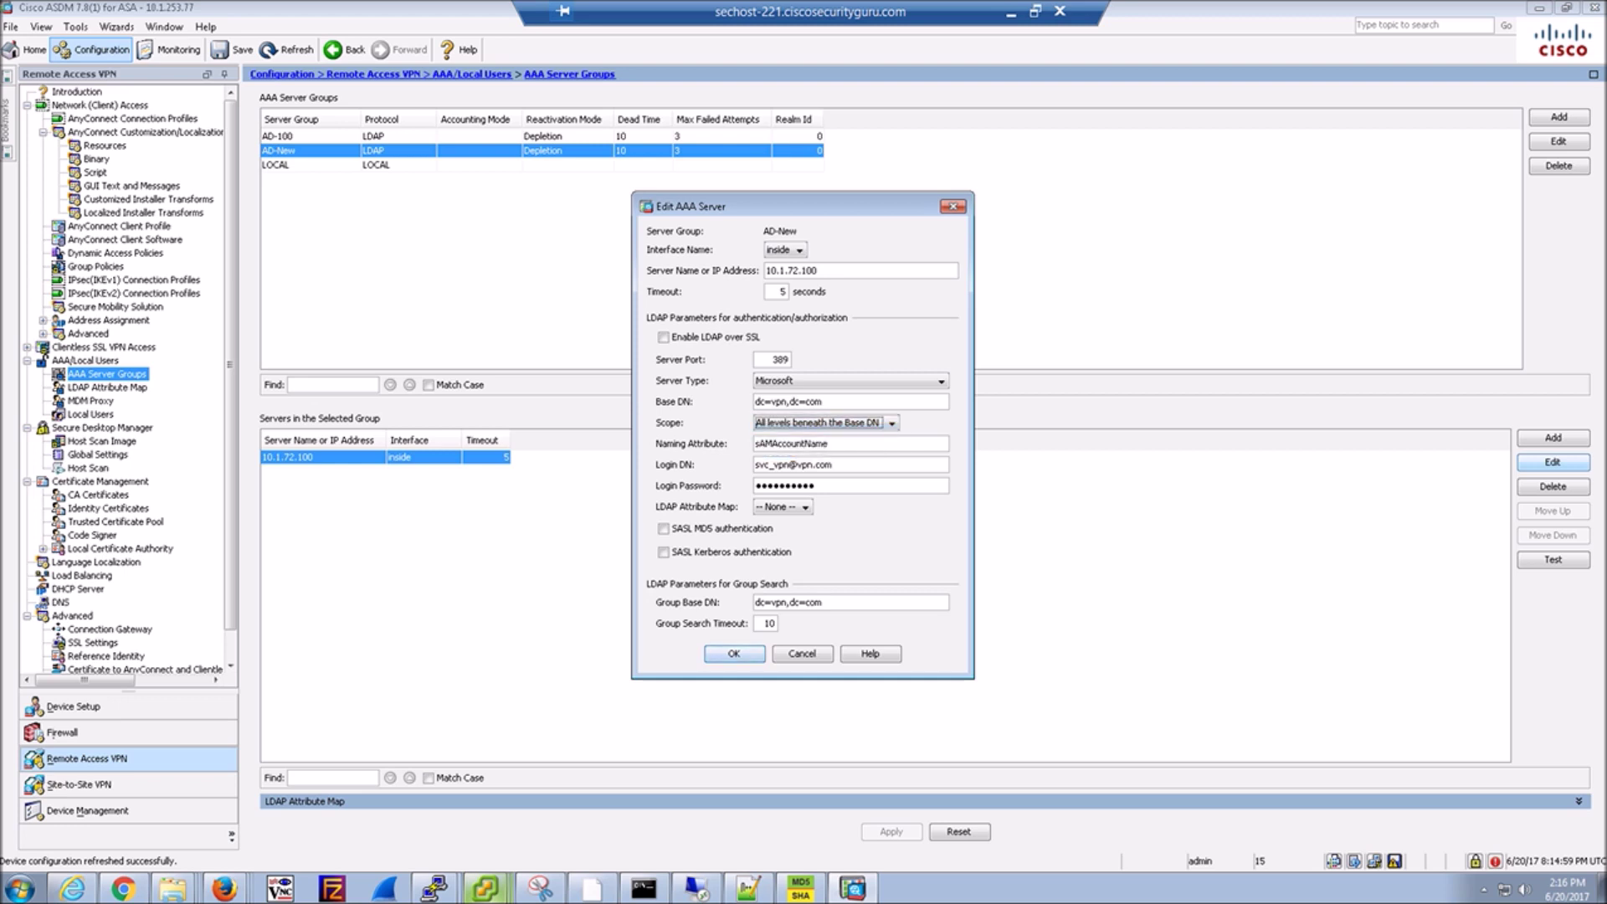
left_click(734, 653)
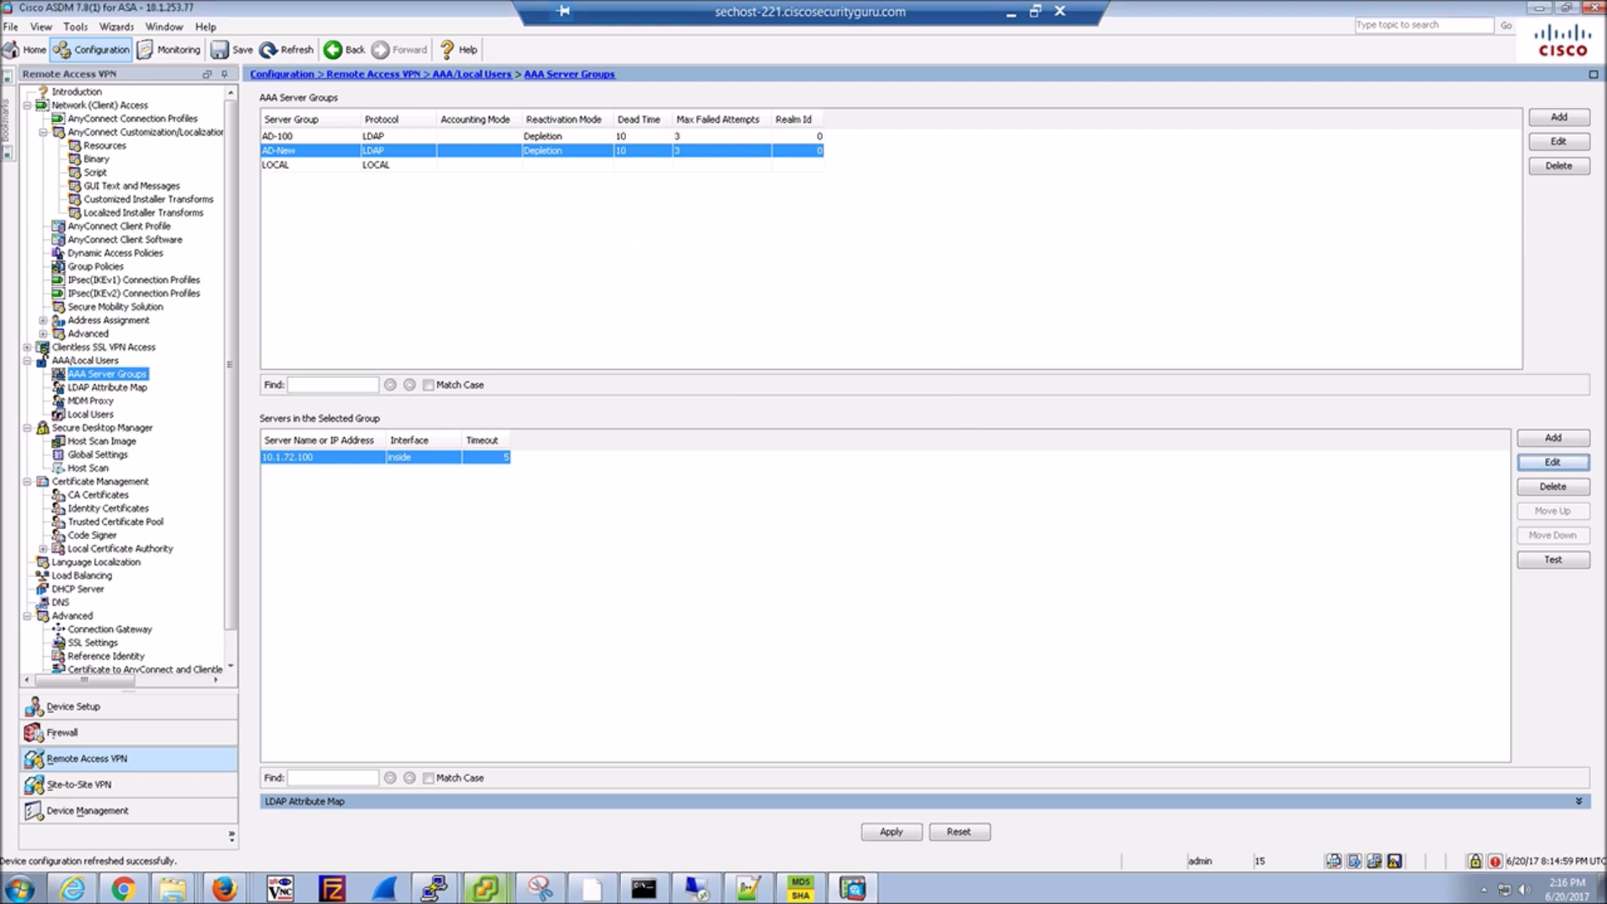
left_click(891, 832)
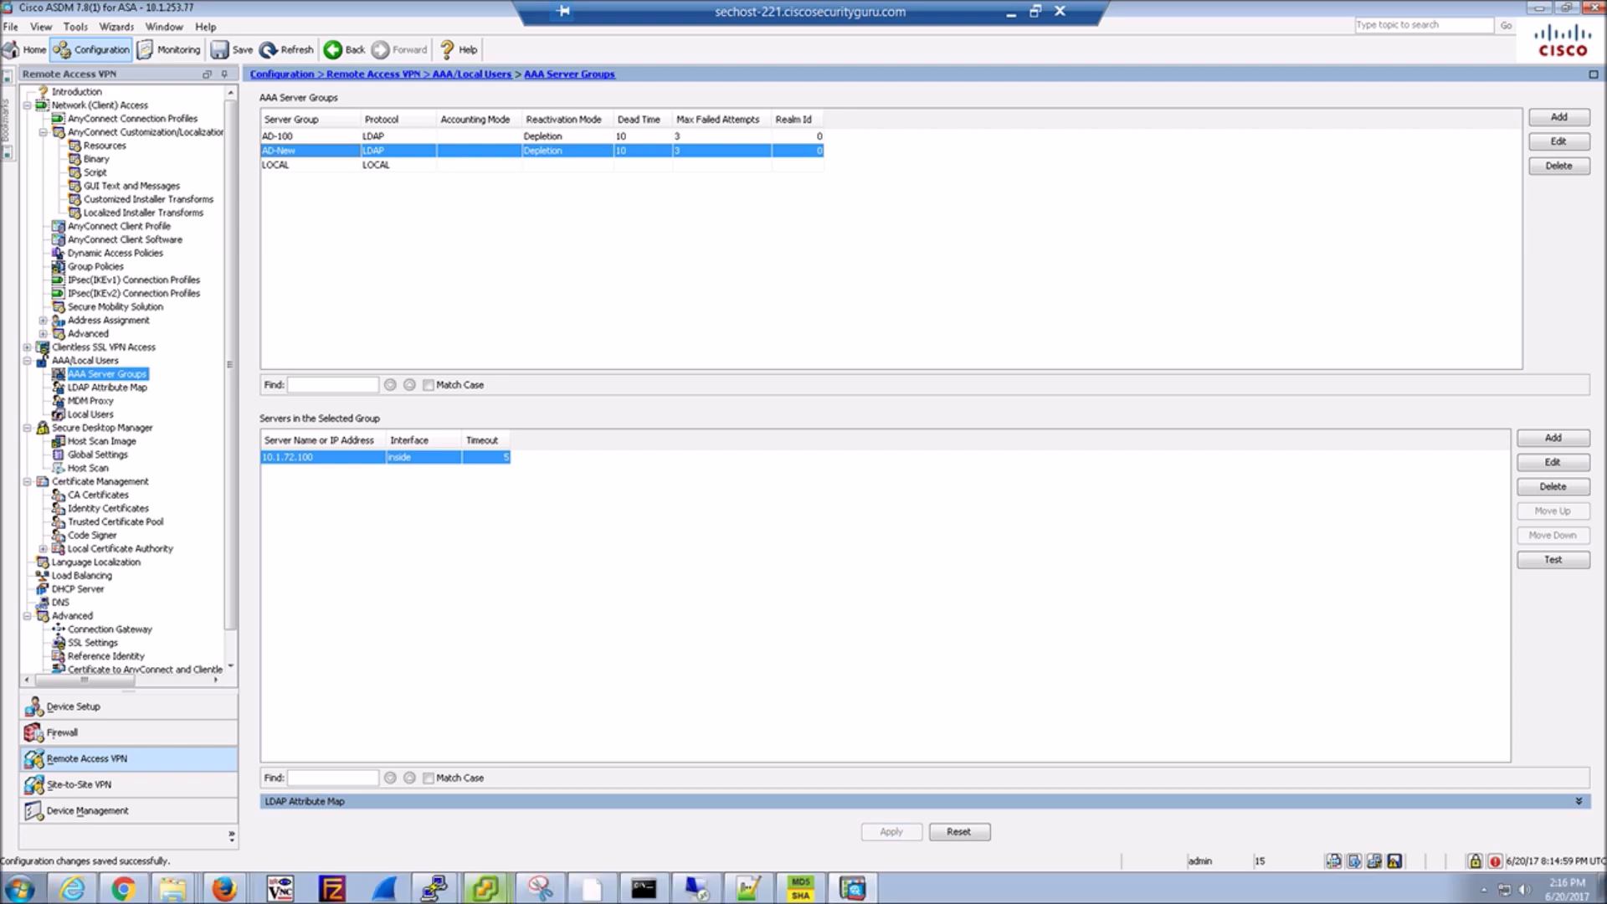
Log in as 'sales' to New-Anyconnect, continue past the banner, and bring up the add-on install options.
mouse_move(486, 888)
left_click(467, 851)
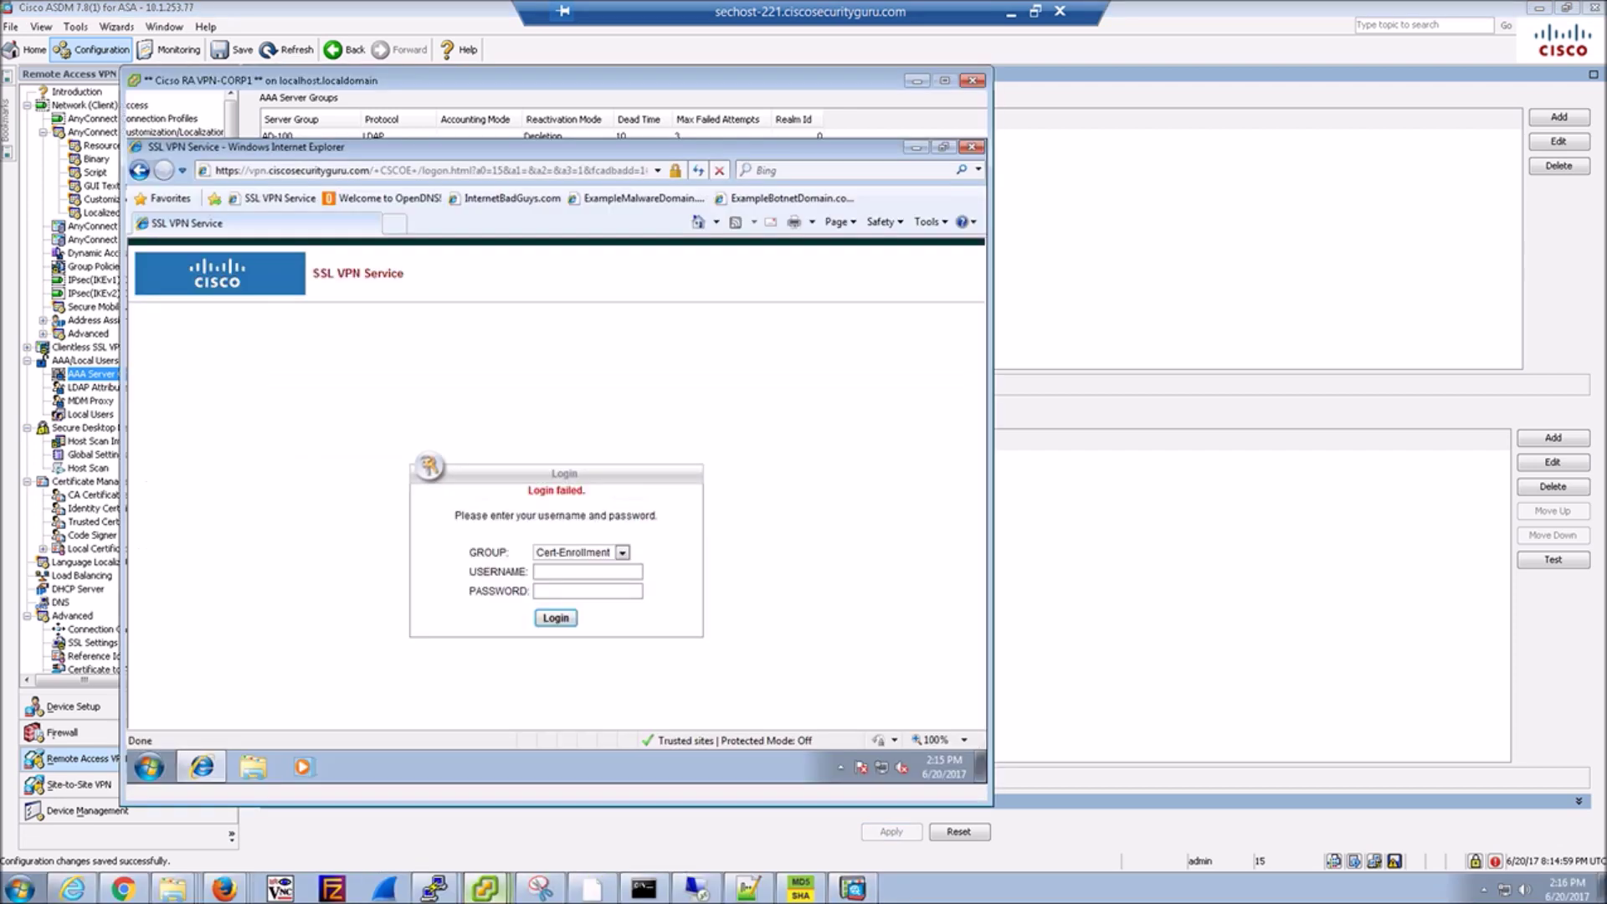
left_click(622, 553)
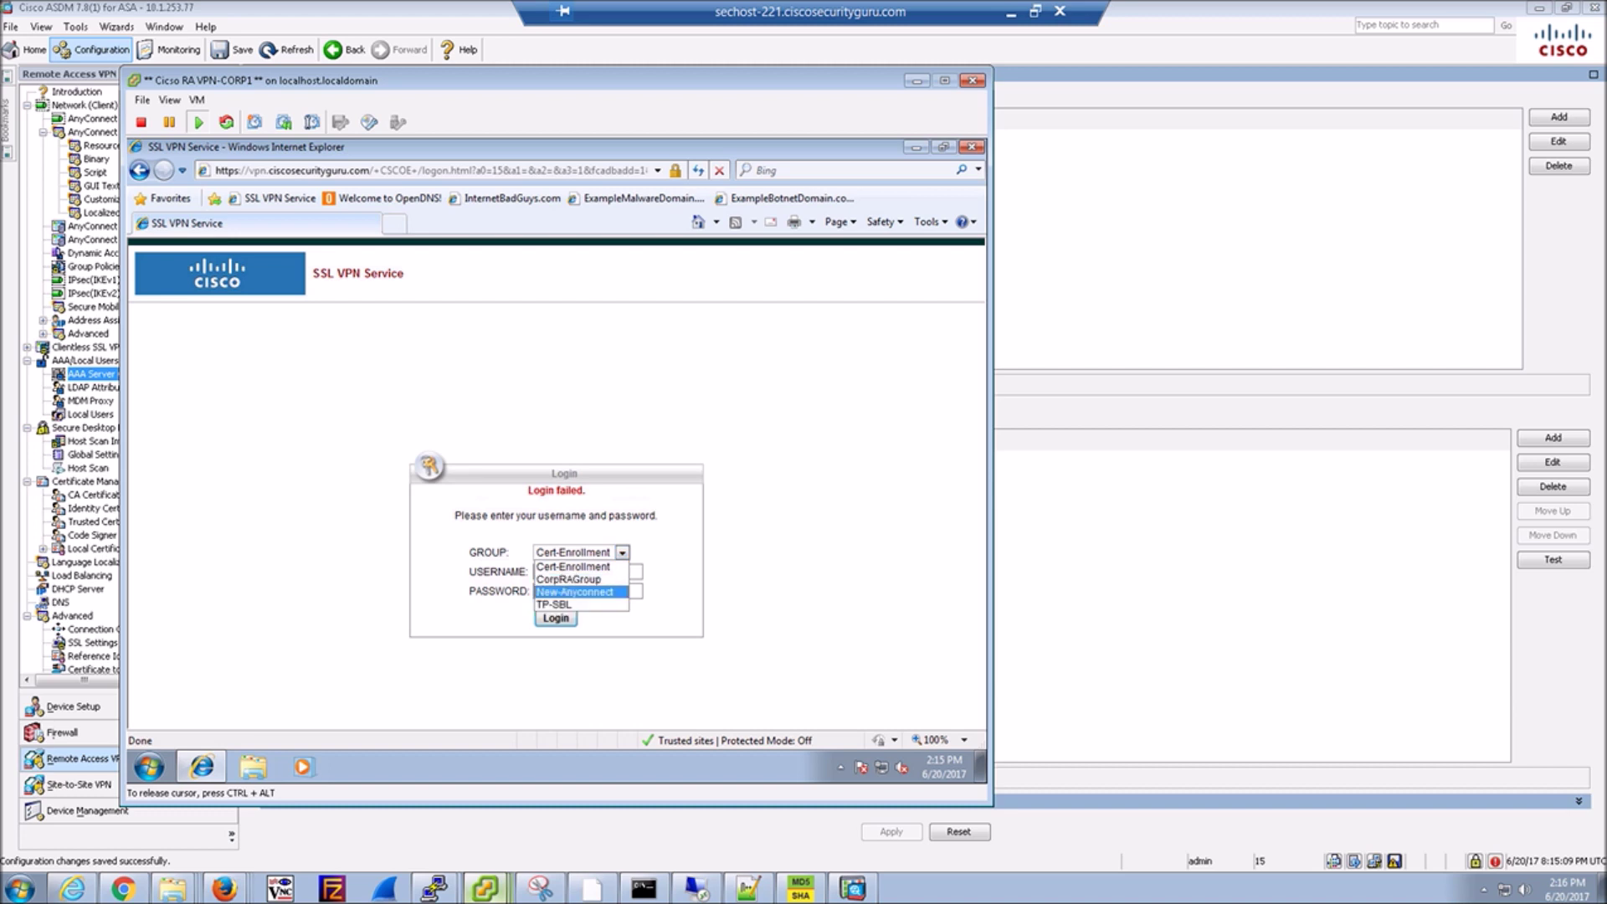
key("Return")
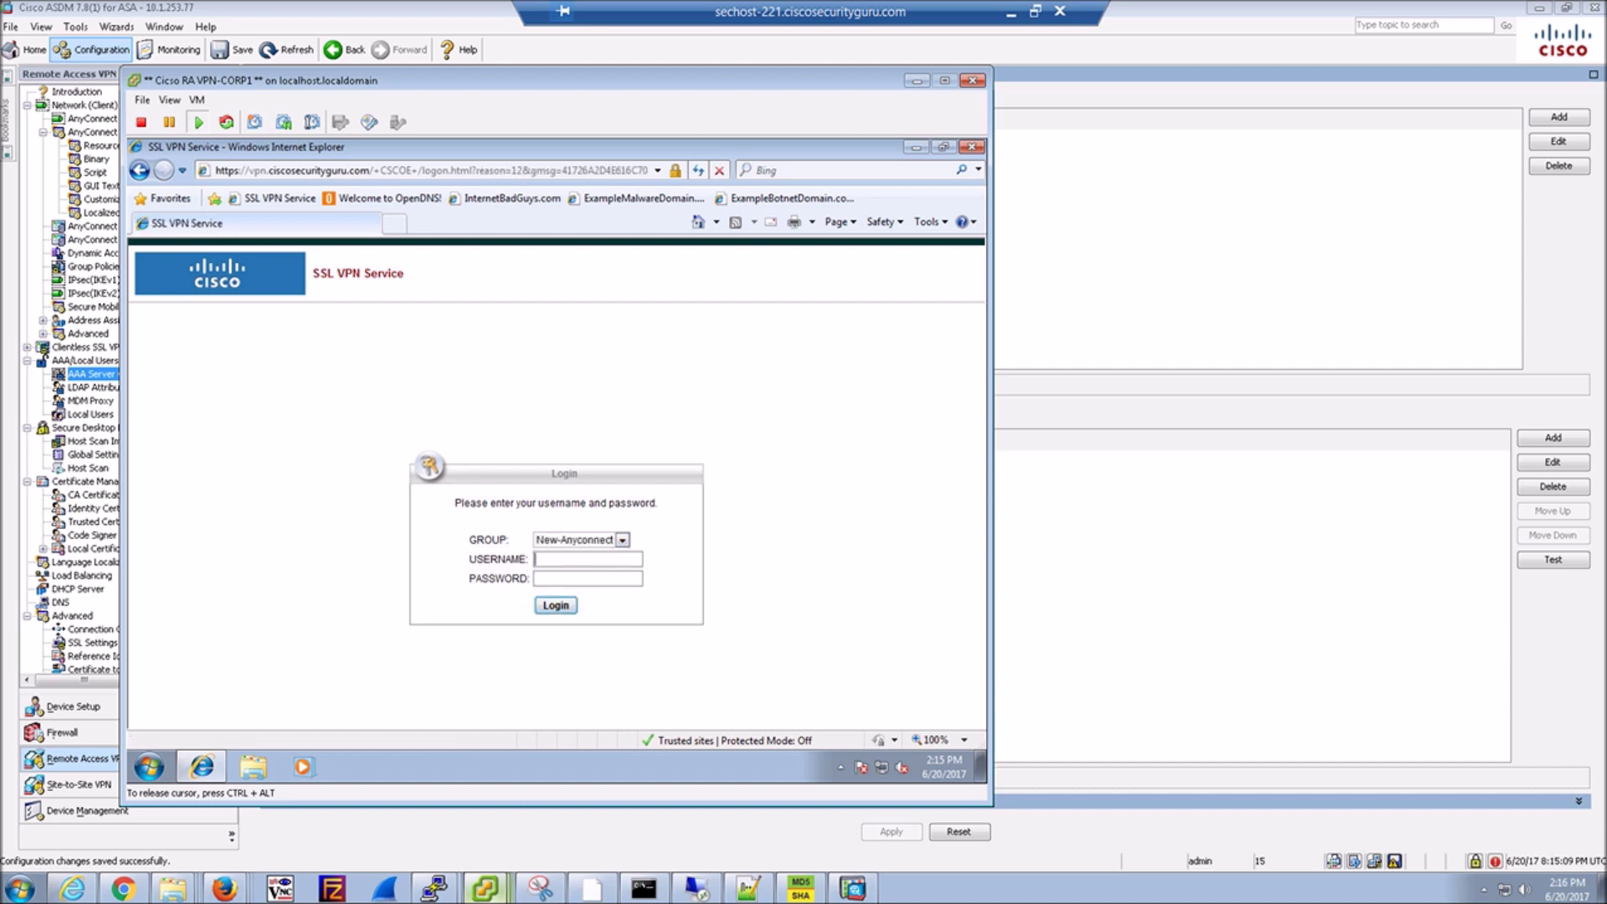
type("sales")
key("Tab")
type("***********")
key("Return")
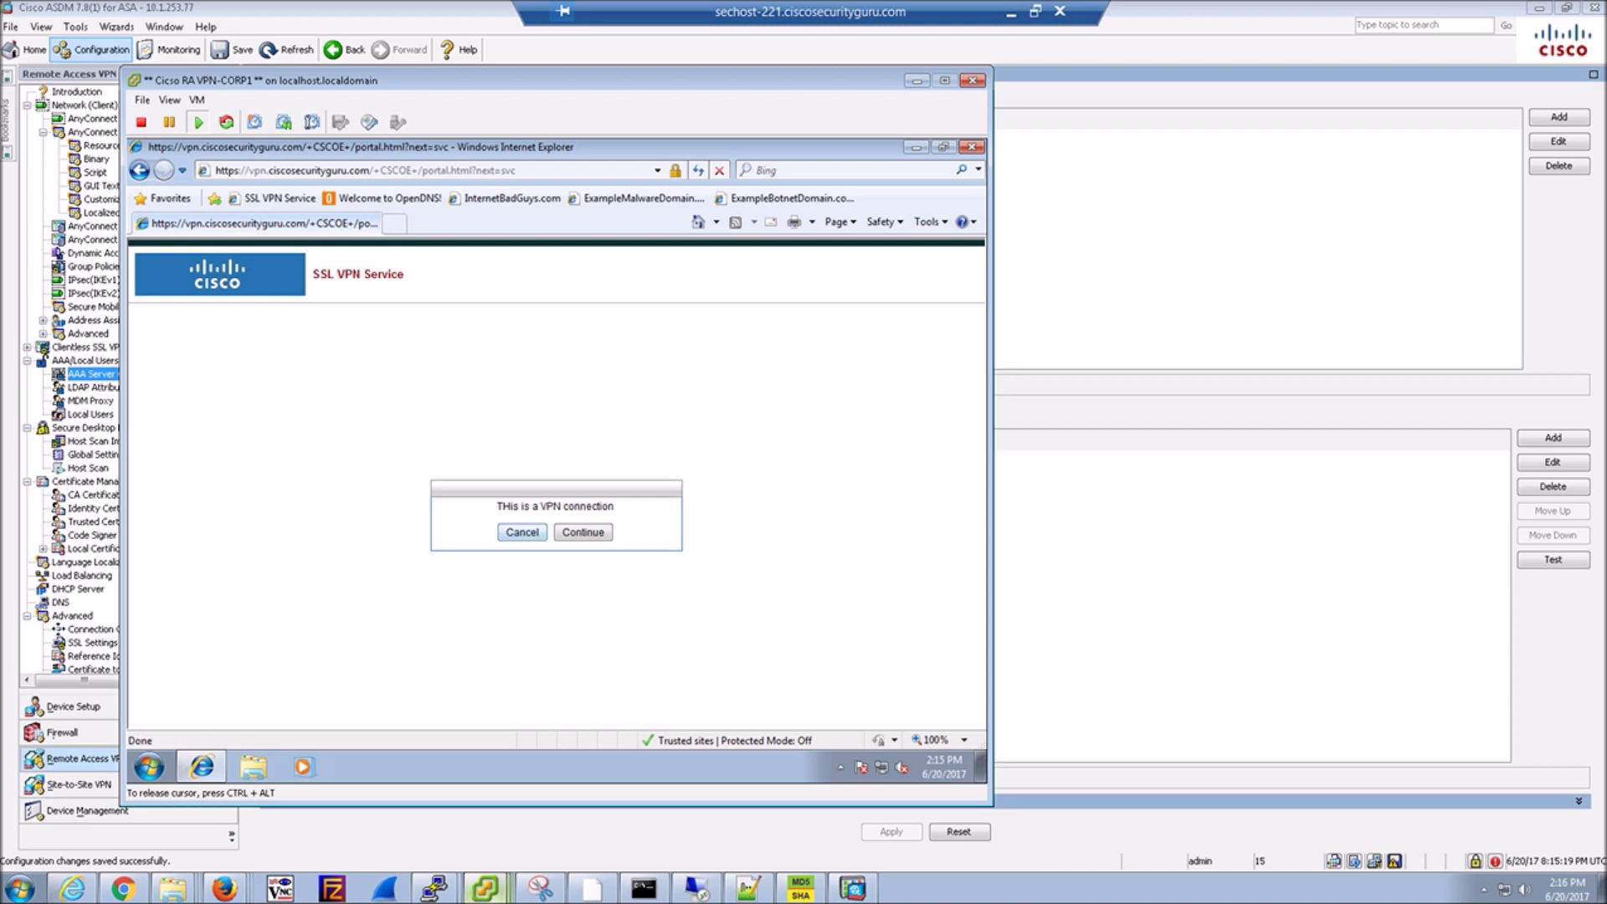
left_click(582, 533)
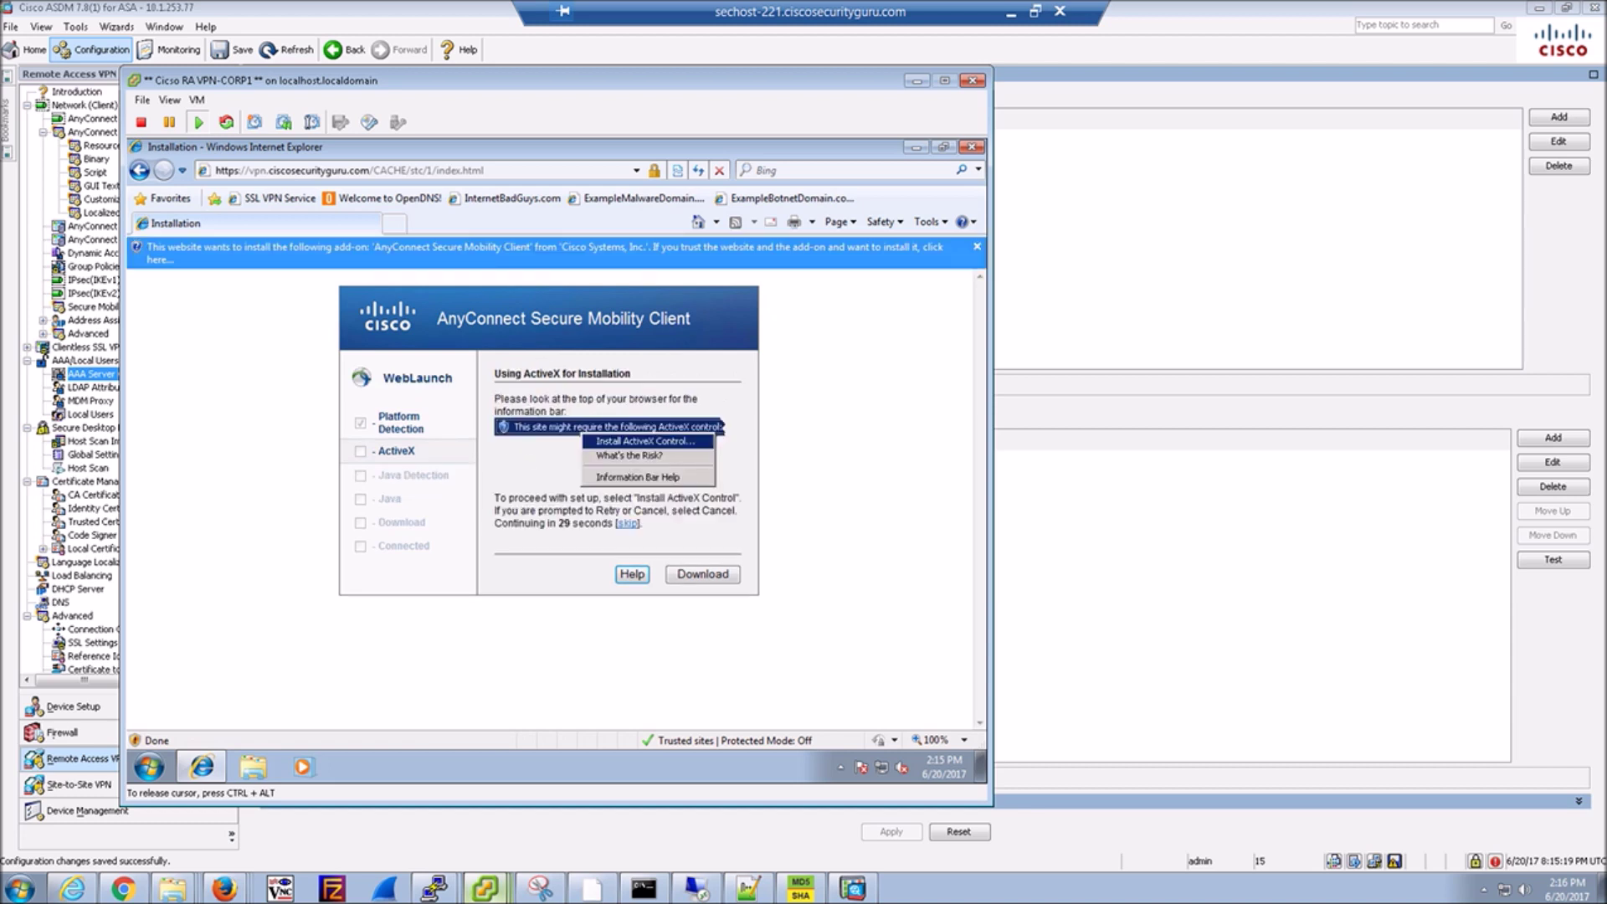
left_click(824, 253)
Install the AnyConnect ActiveX add-on, approving both User Account Control prompts.
left_click(896, 262)
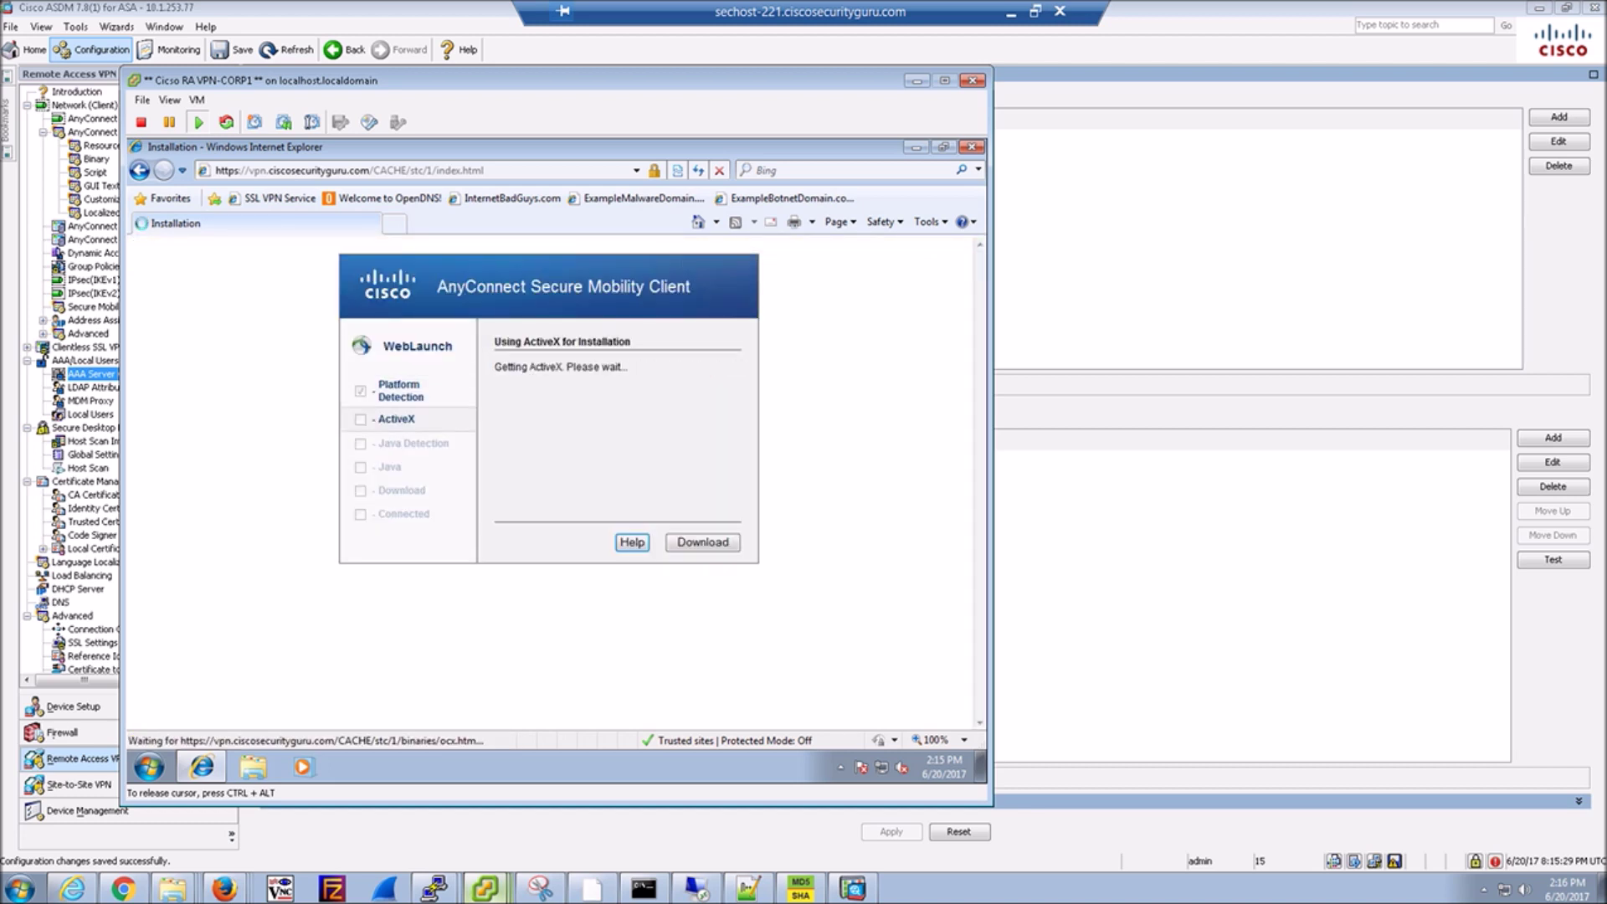
key("alt+y")
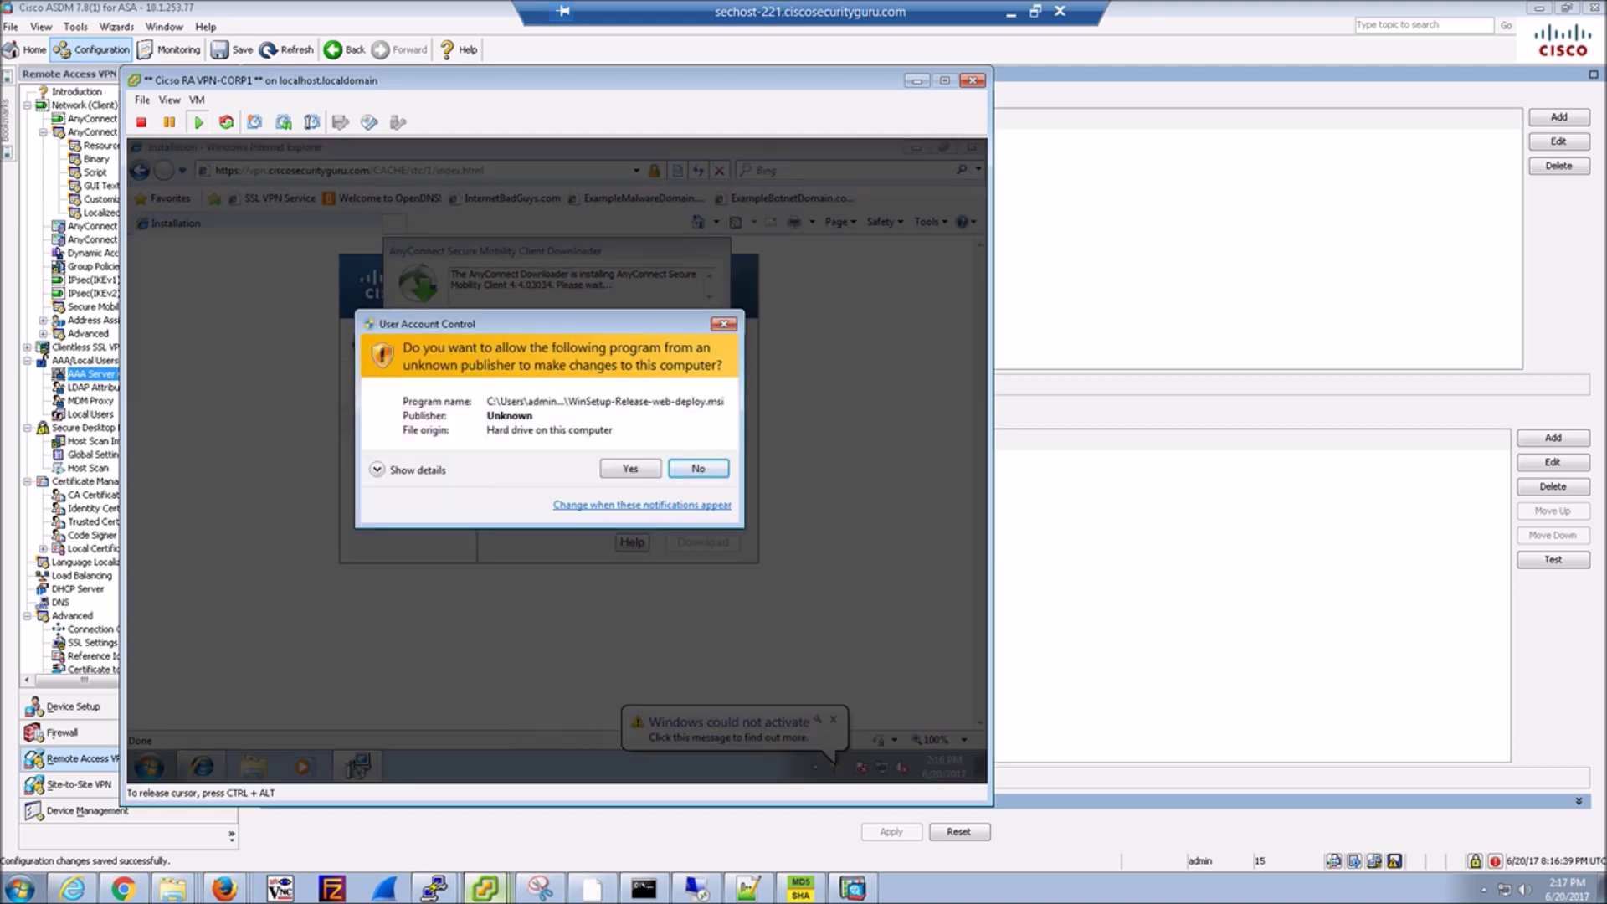
key("alt+y")
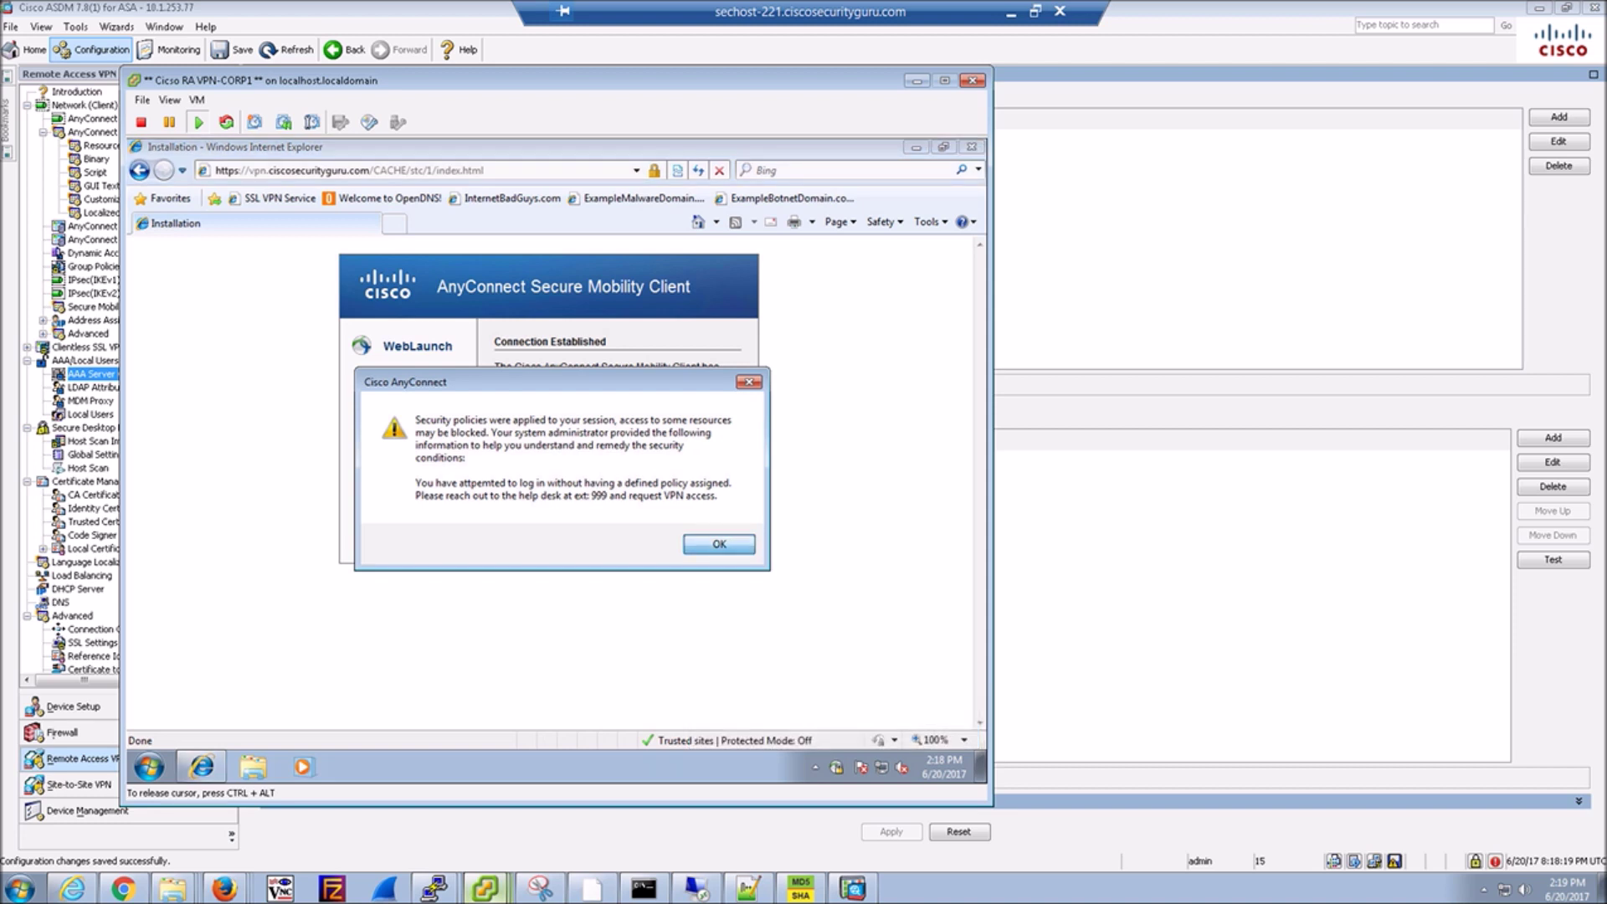
Dismiss the security policy warning and open AnyConnect's detailed window on VPN Preferences.
key("Return")
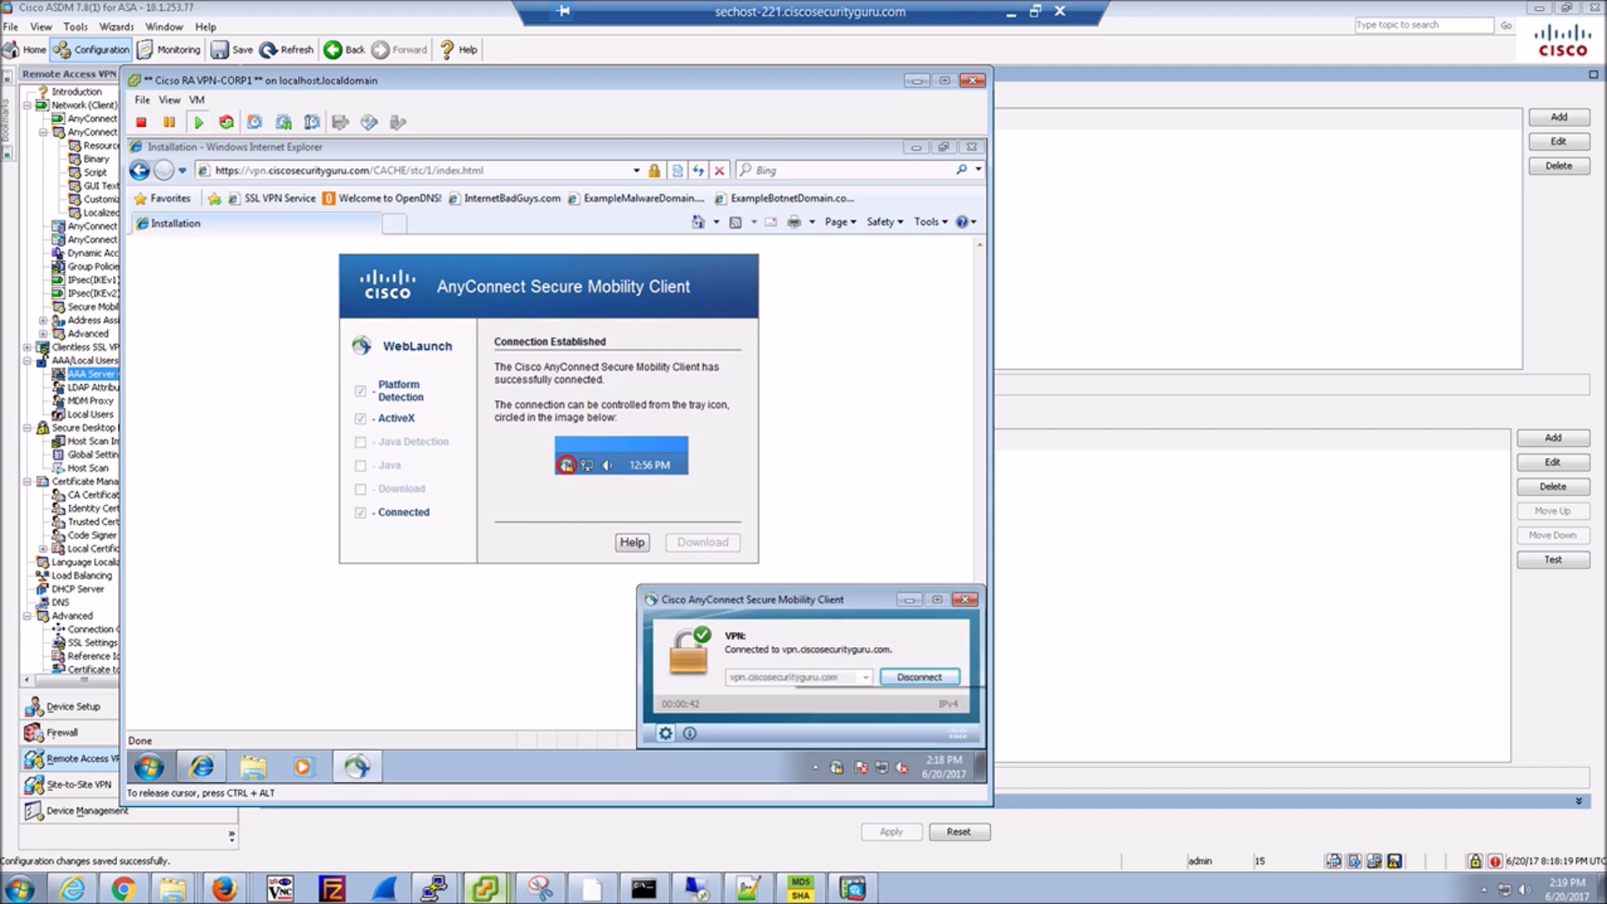
left_click(666, 733)
left_click(364, 343)
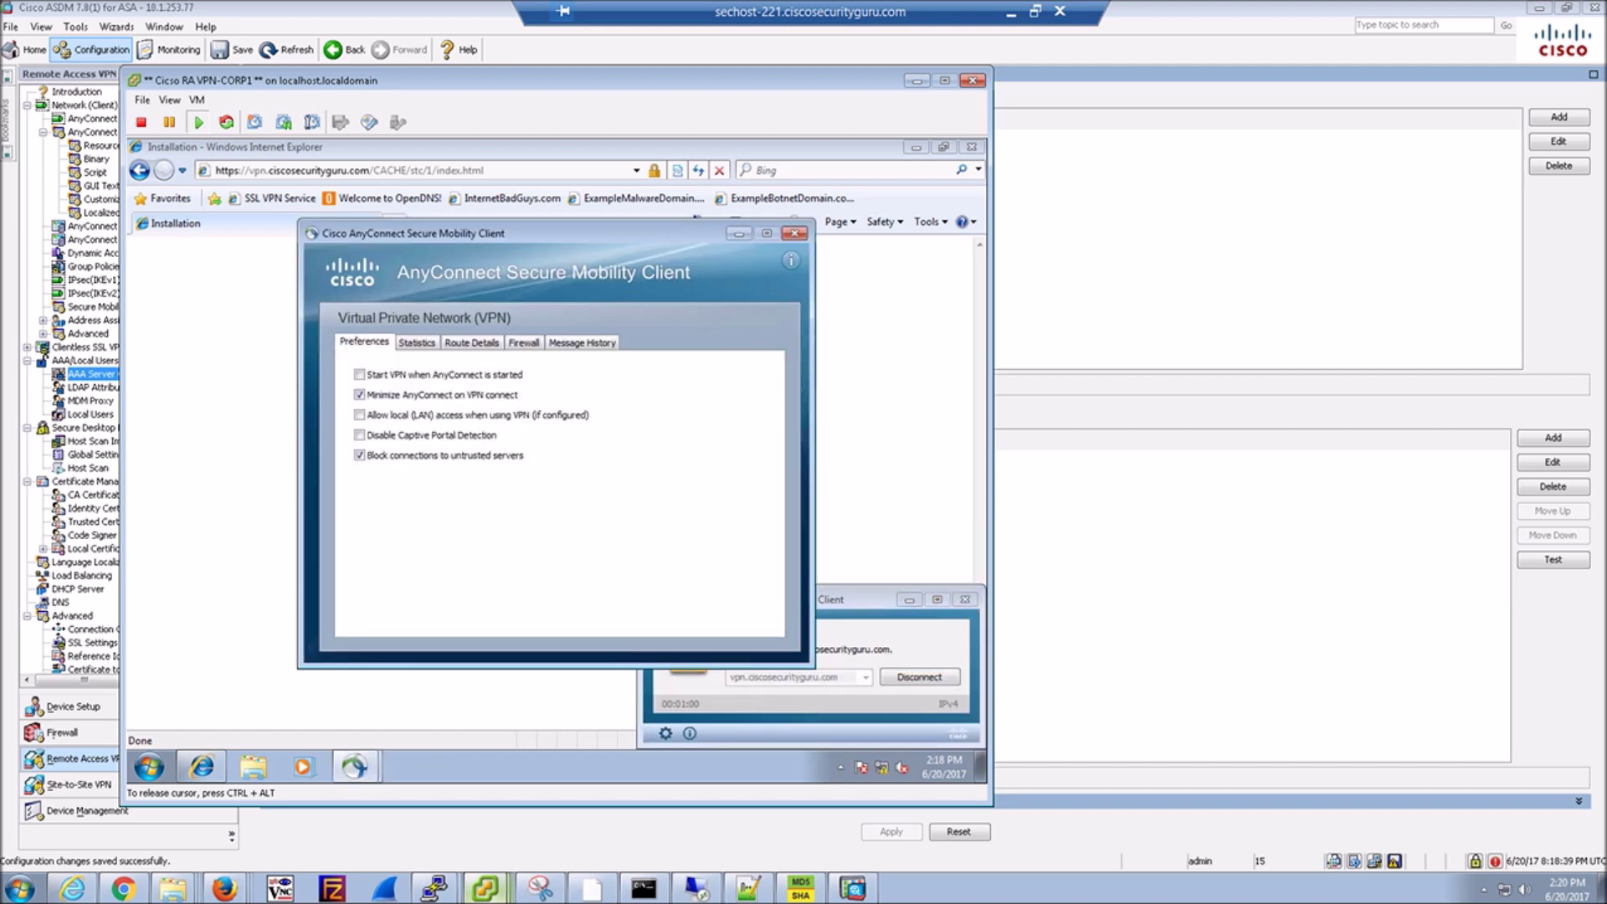
Review the connection statistics, secured routes and message history showing the session connected to vpn.ciscosecurityguru.com.
left_click(417, 343)
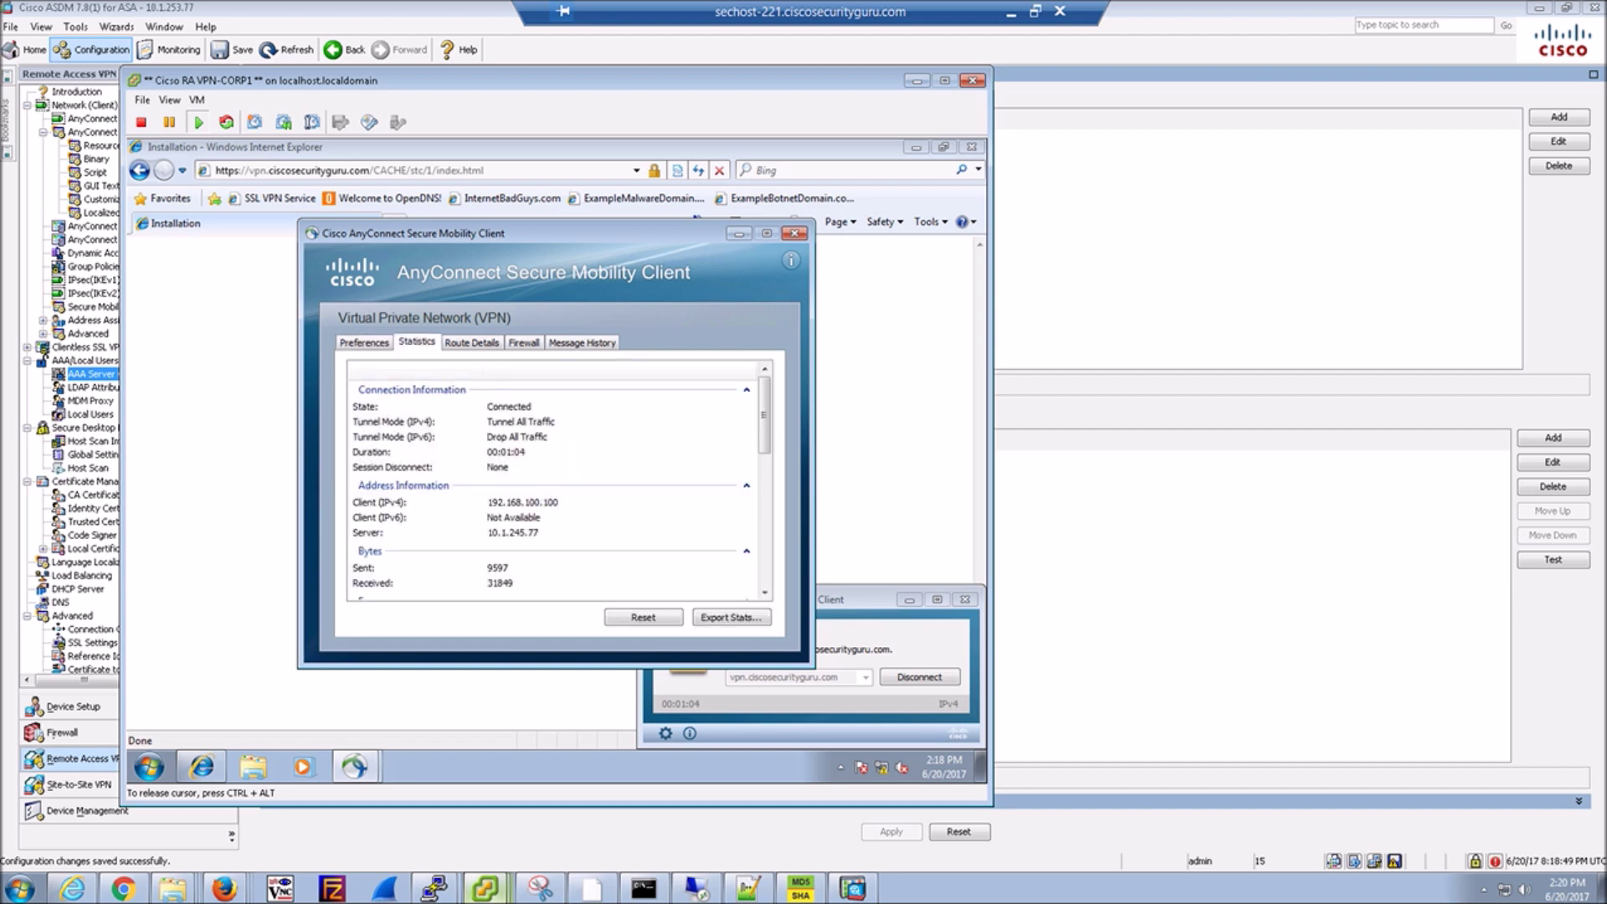
scroll(553, 477, "down", 3)
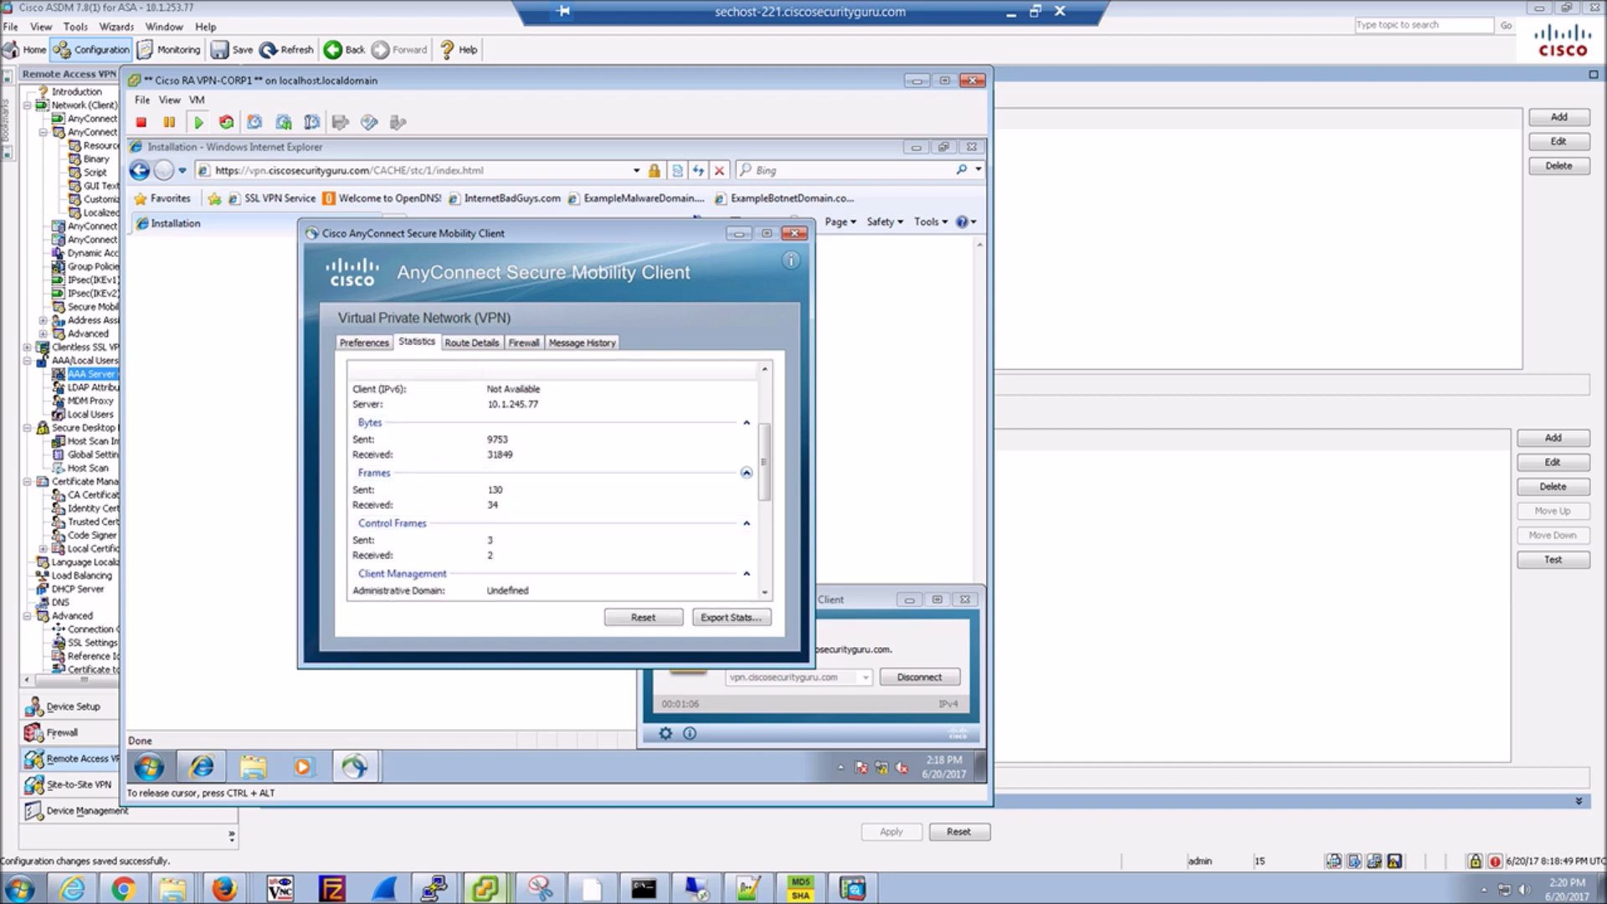
scroll(556, 489, "down", 3)
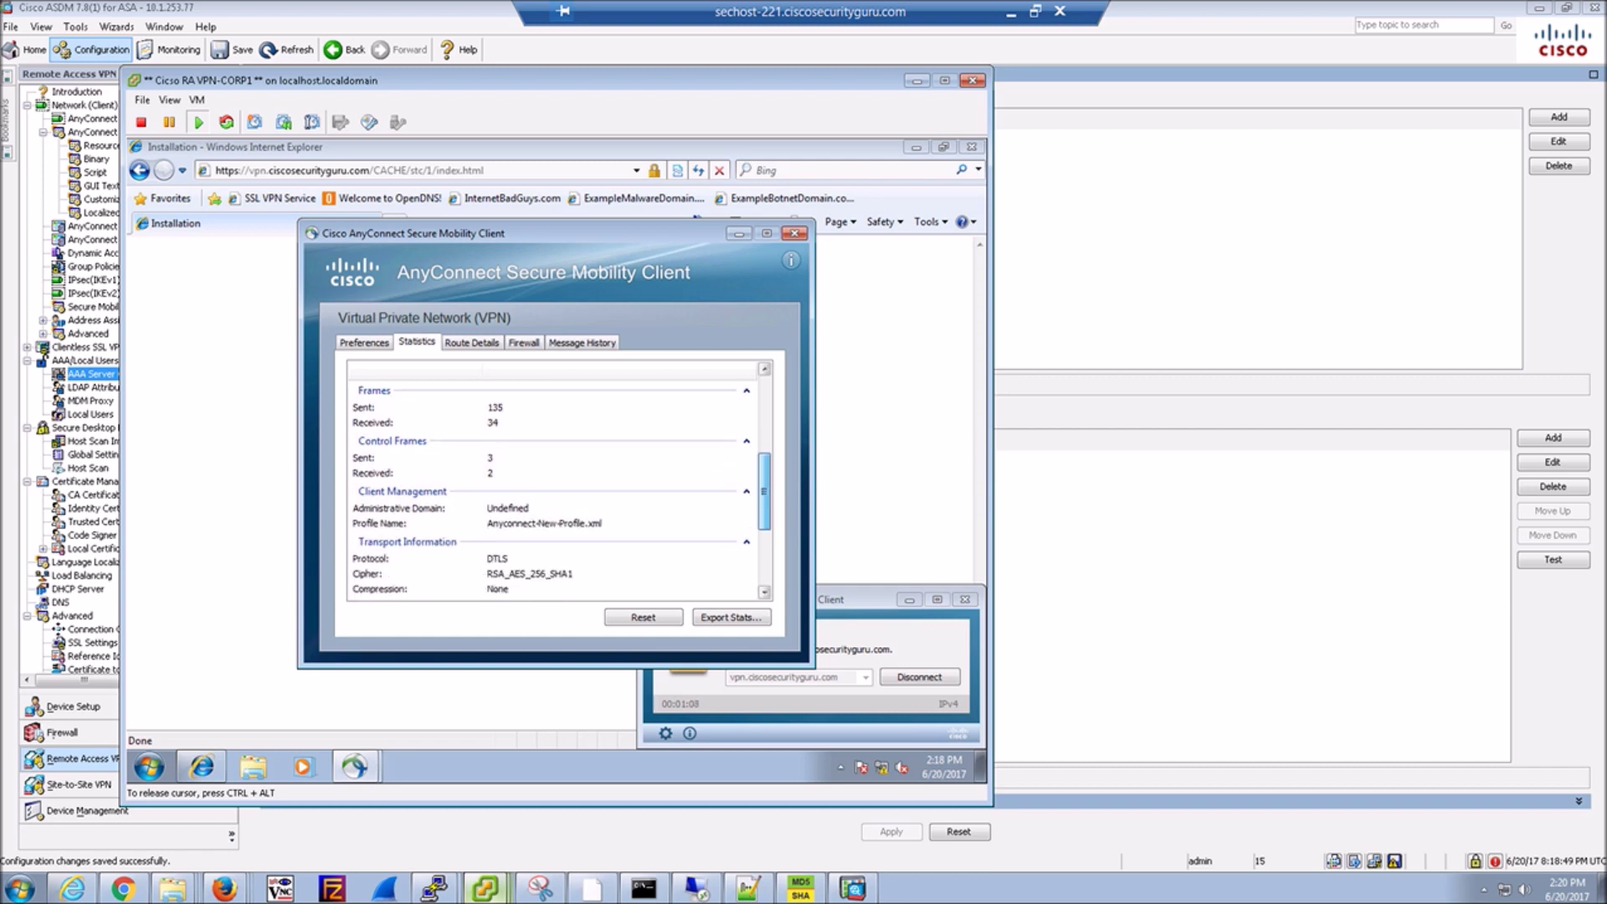
scroll(552, 490, "down", 2)
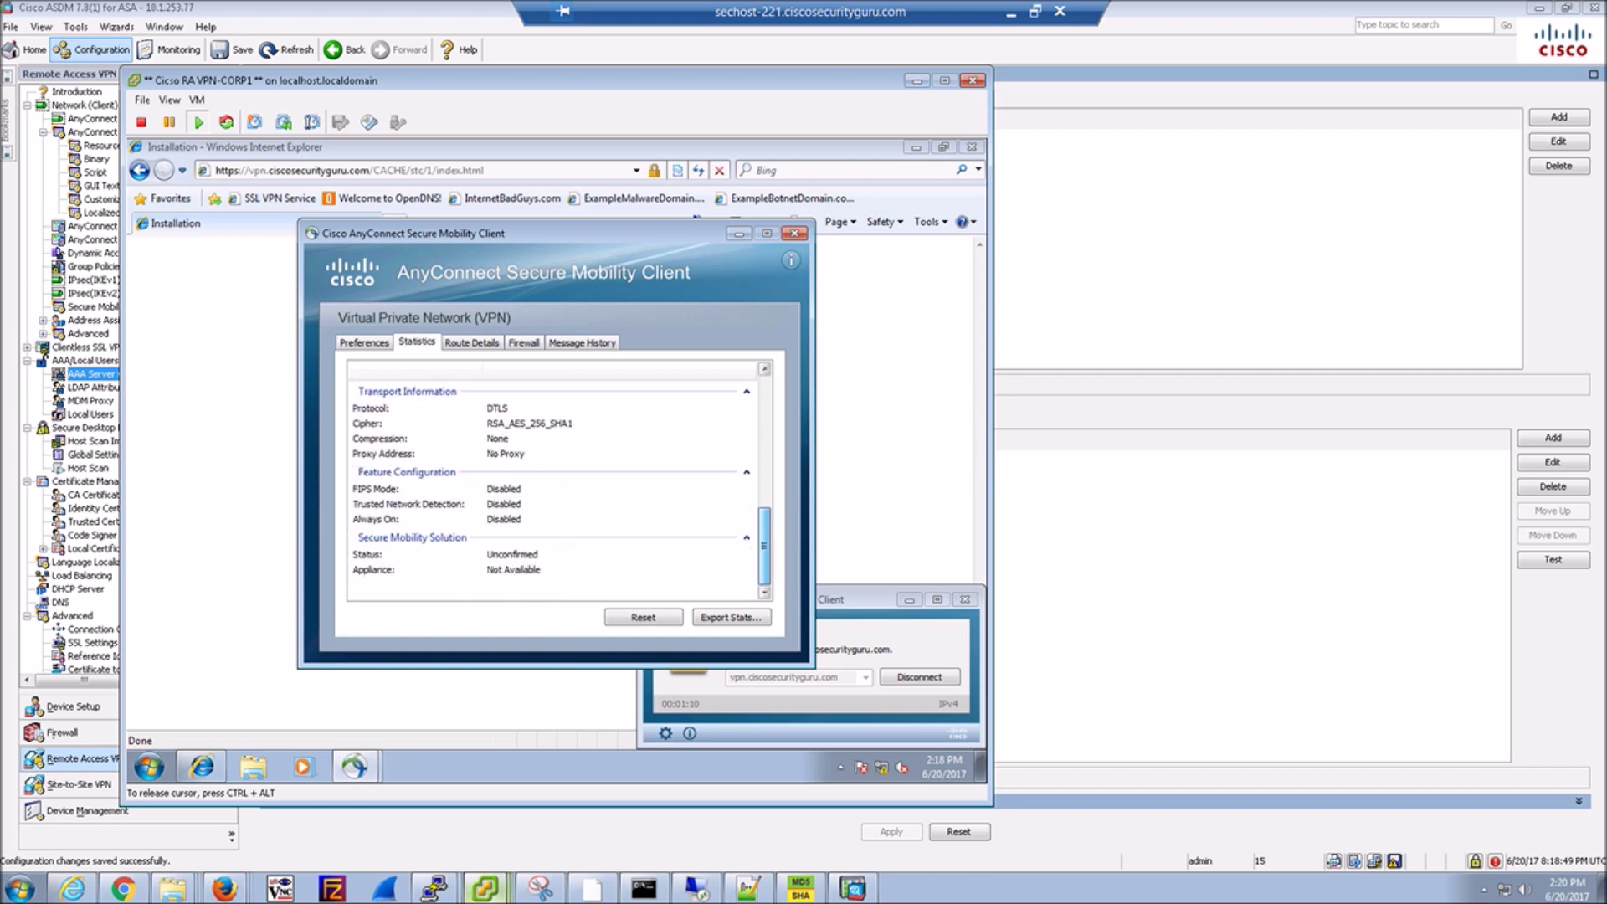
scroll(556, 486, "up", 1)
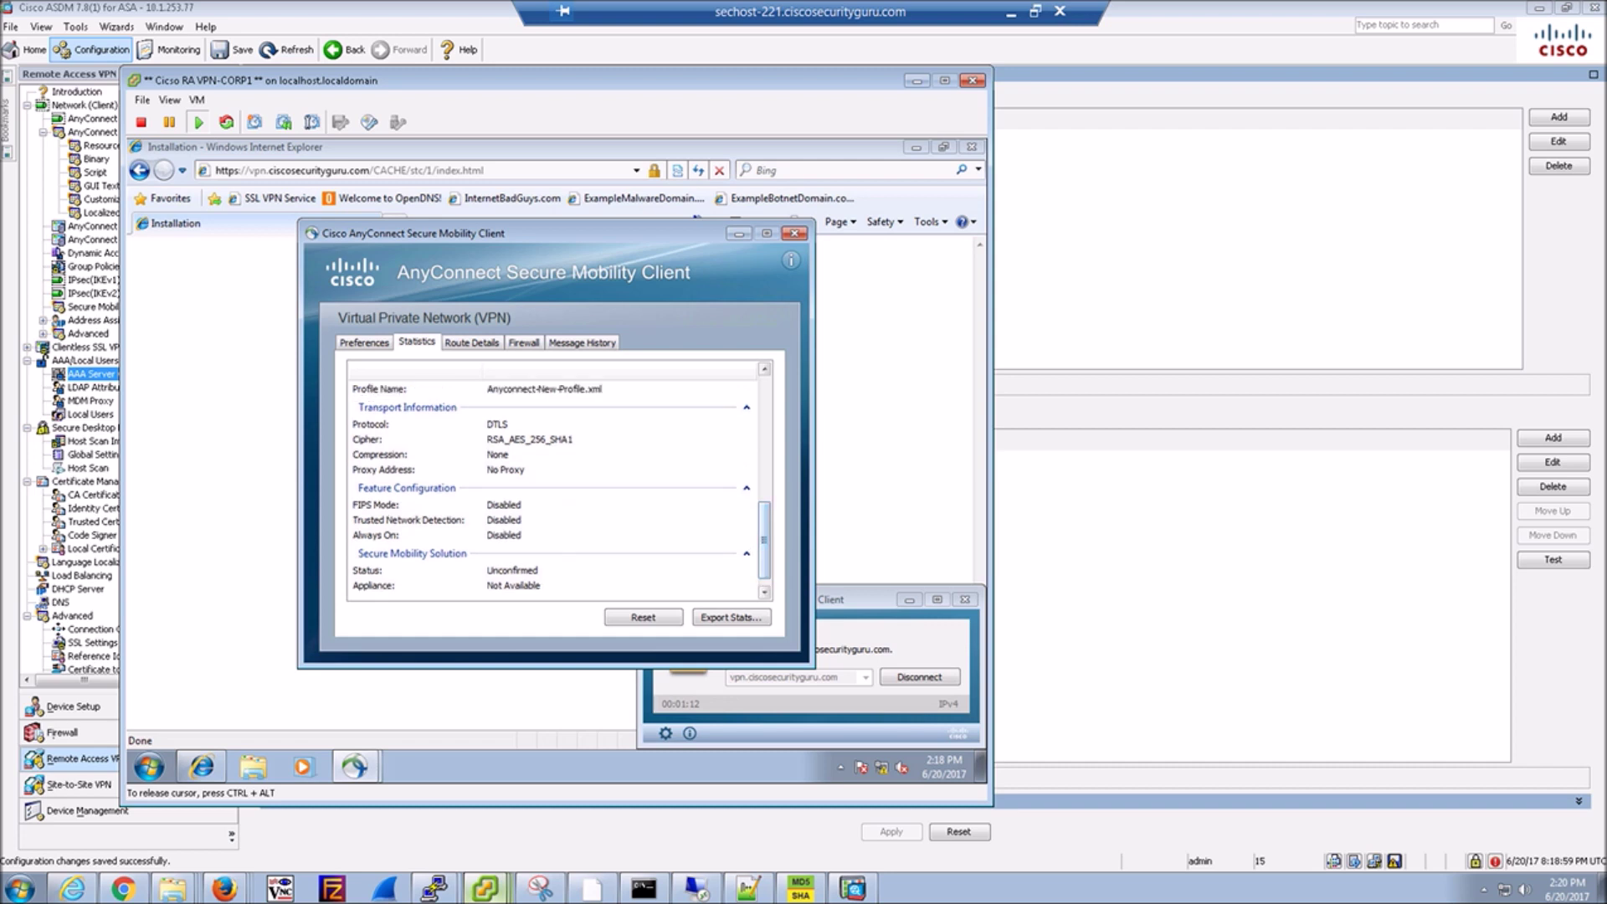
key("ctrl+Tab")
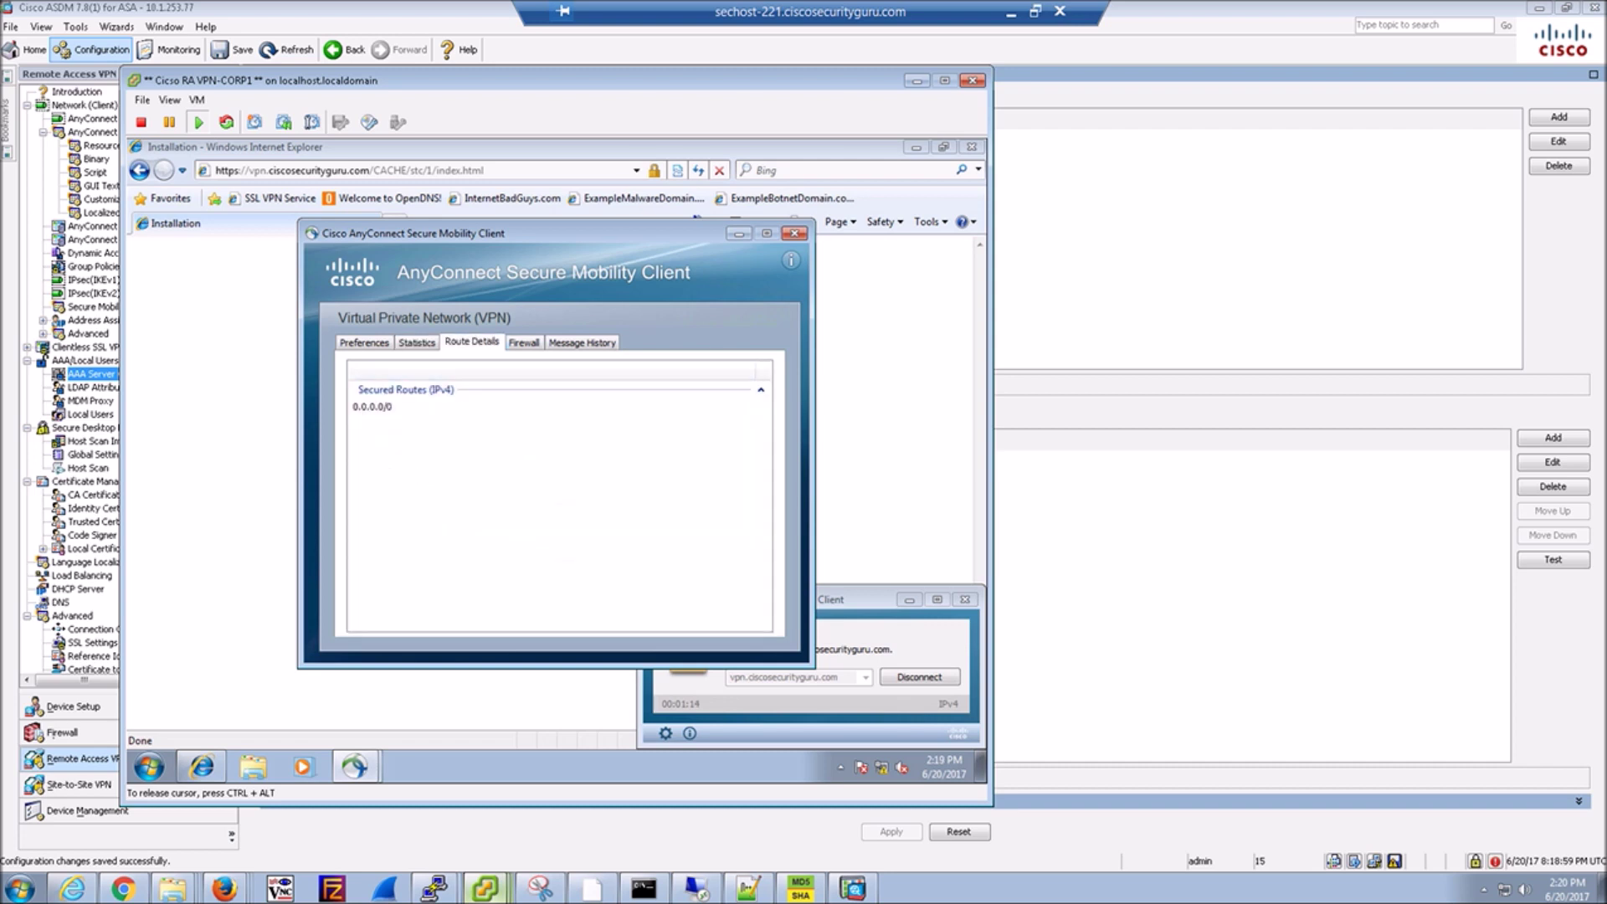
key("ctrl+Tab")
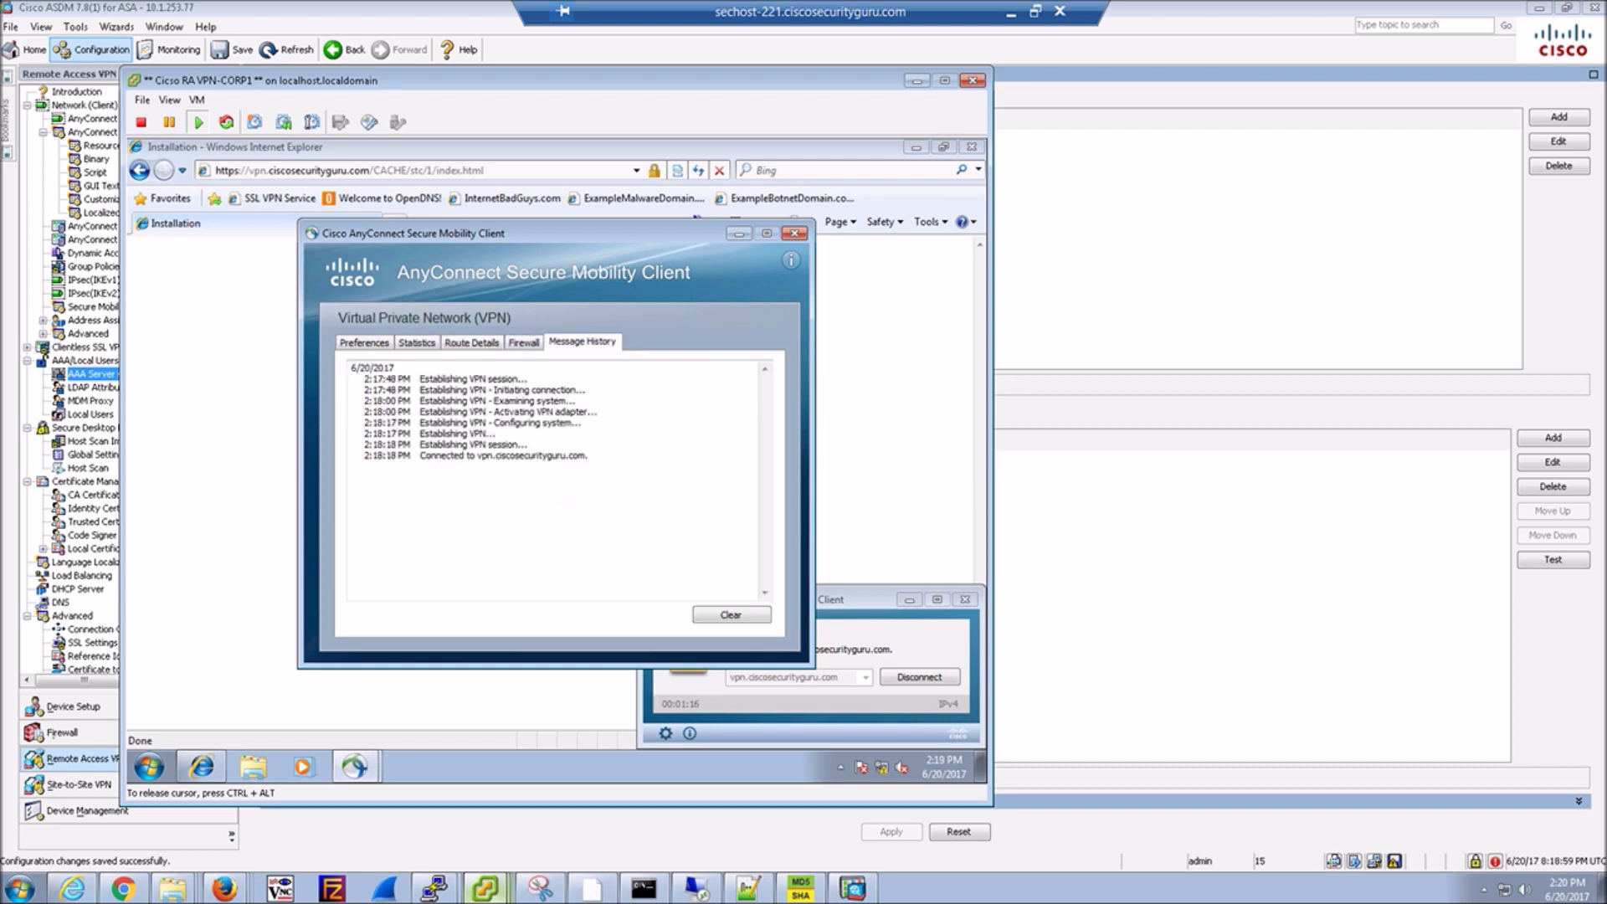